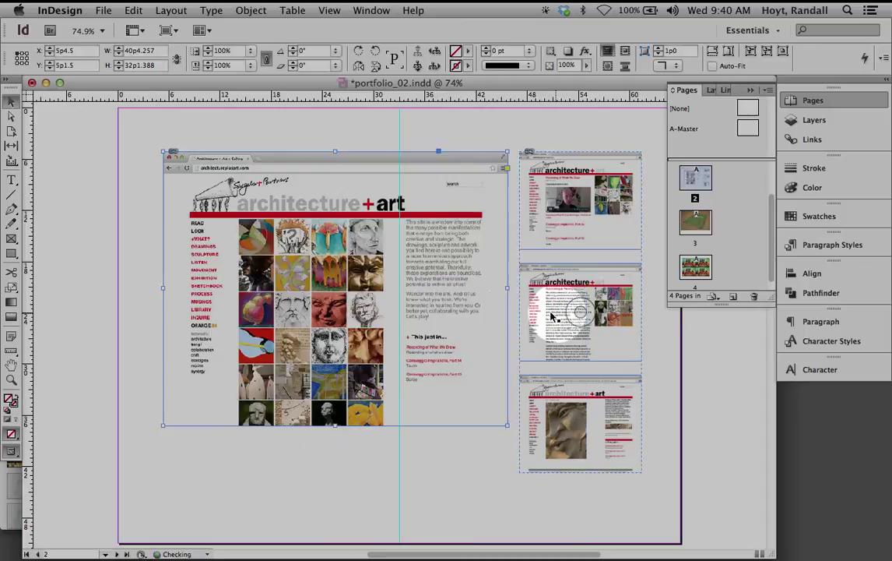
Step: Undo the trial moves of the page 2 screenshot group to restore its original layout
left_click_drag(545, 362, 547, 215)
key("super+z")
left_click_drag(498, 280, 562, 325)
key("super+minus")
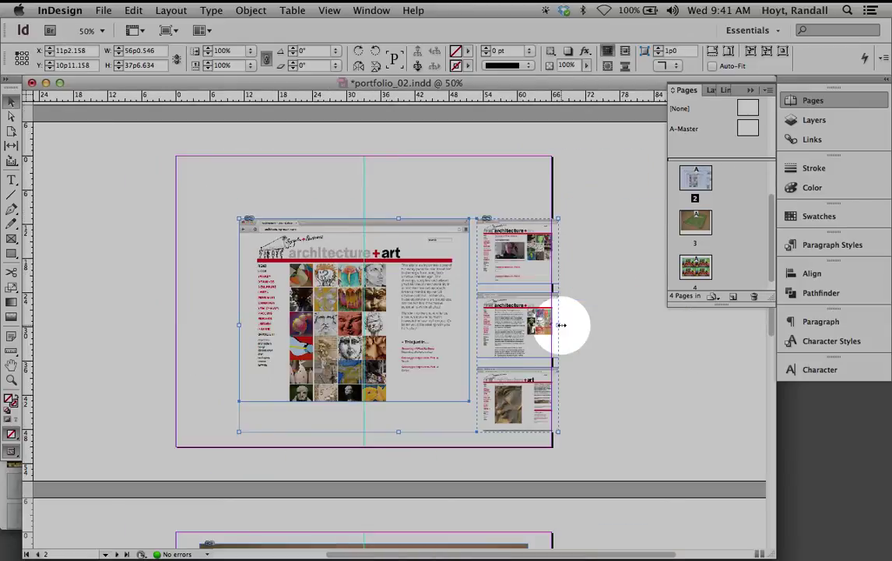
key("super+equal")
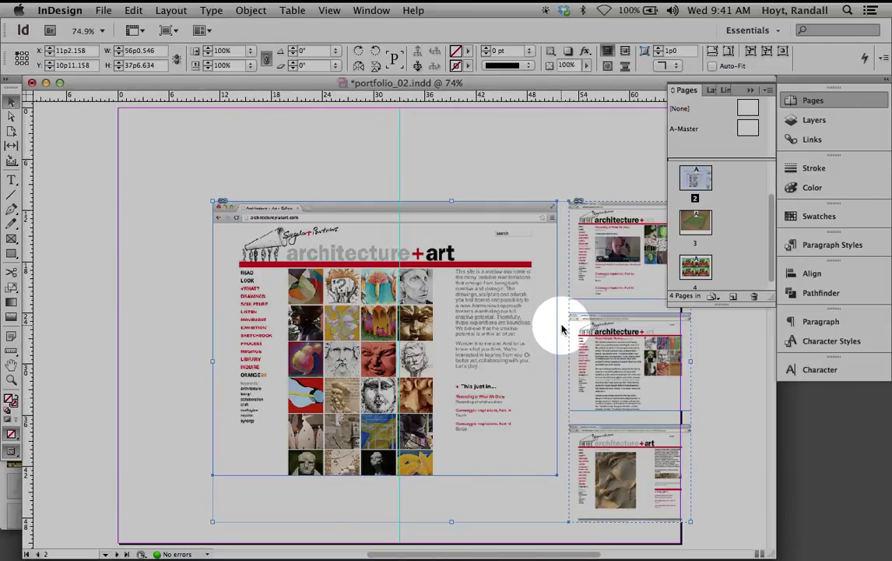
key("super+z")
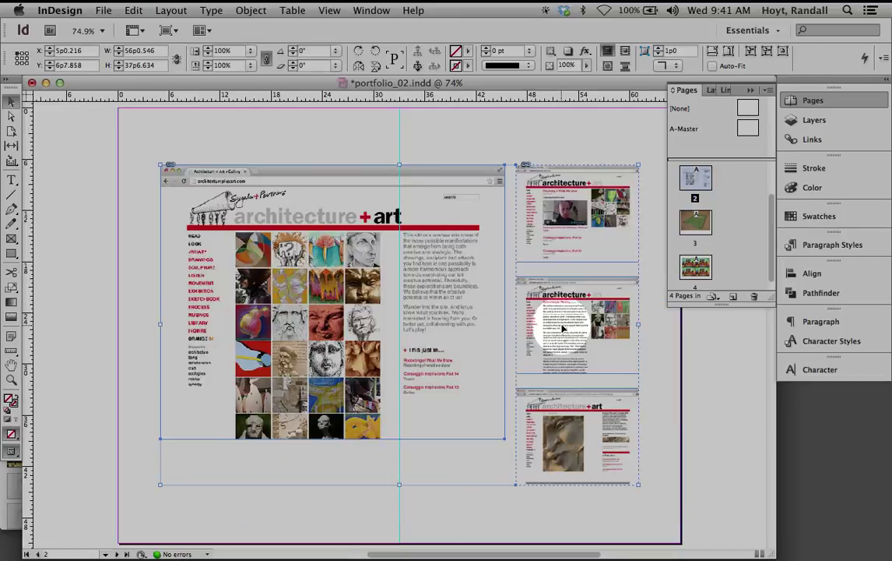
Step: On page 4, replace the top-left classroom image with classchaos_01.jpg using Place
double_click(695, 266)
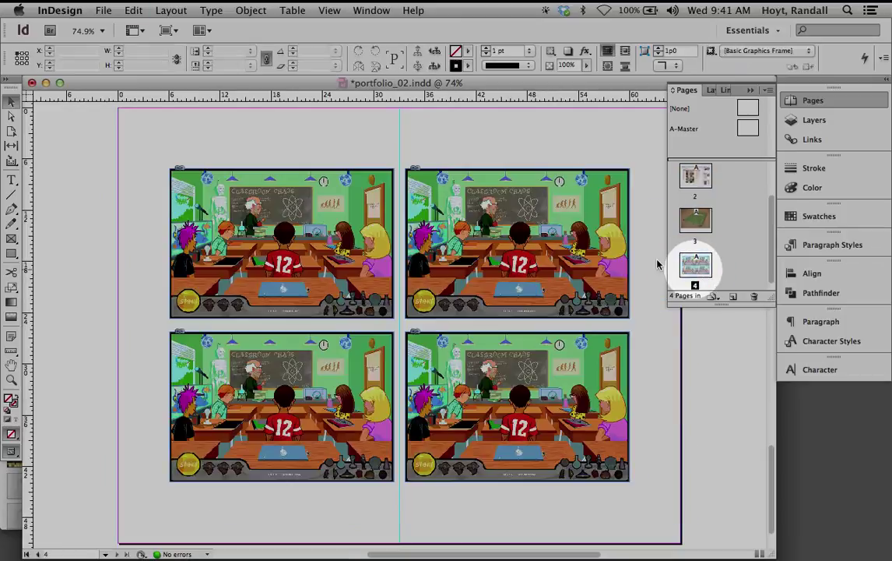
left_click(458, 186)
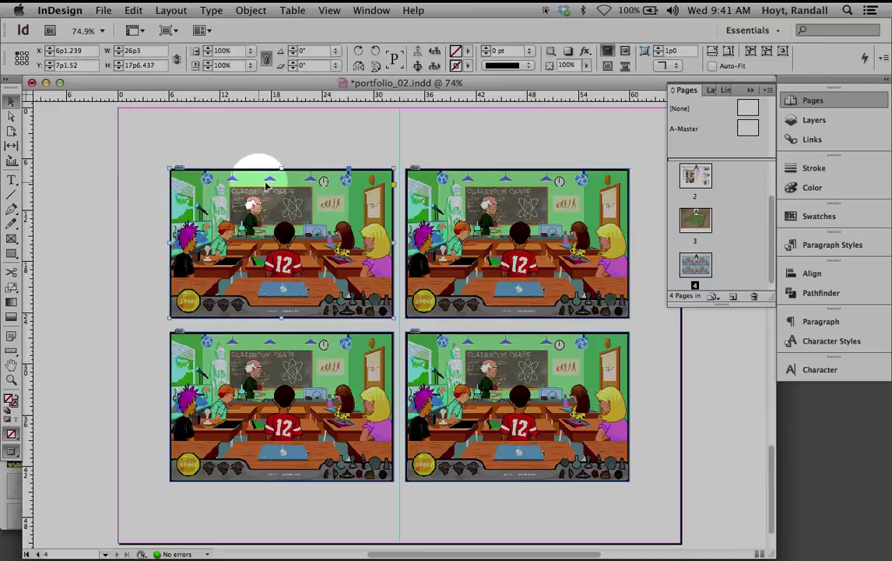
left_click(355, 209)
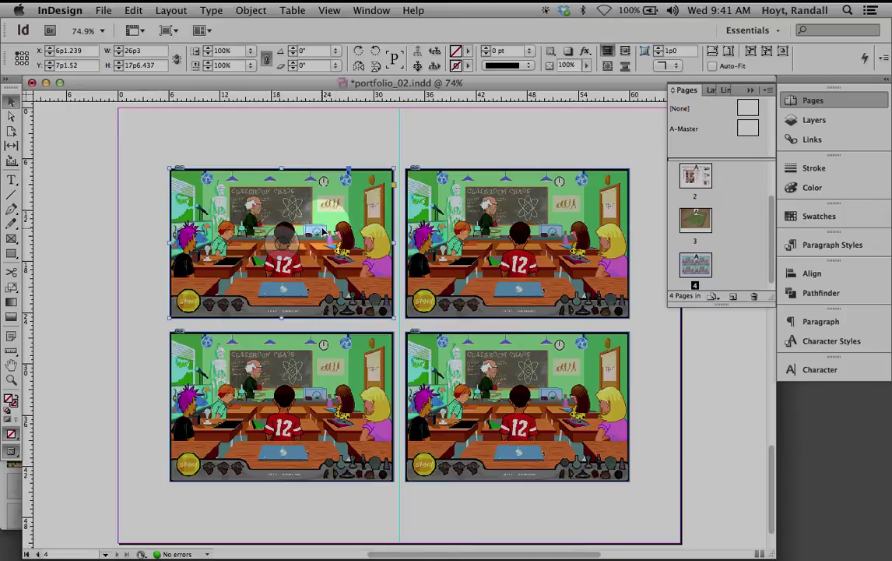
key("super+d")
scroll(640, 234, "down", 4)
scroll(640, 240, "down", 8)
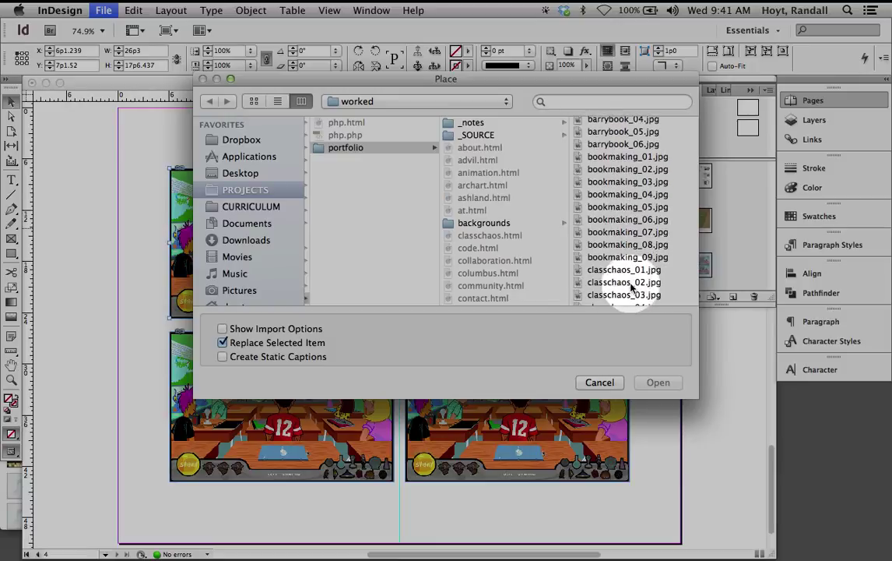
left_click(630, 281)
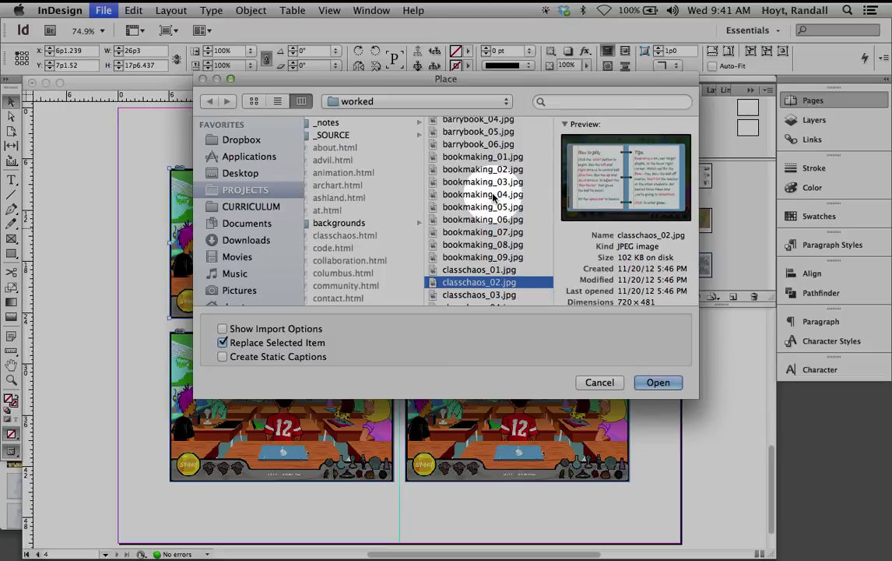
left_click(464, 269)
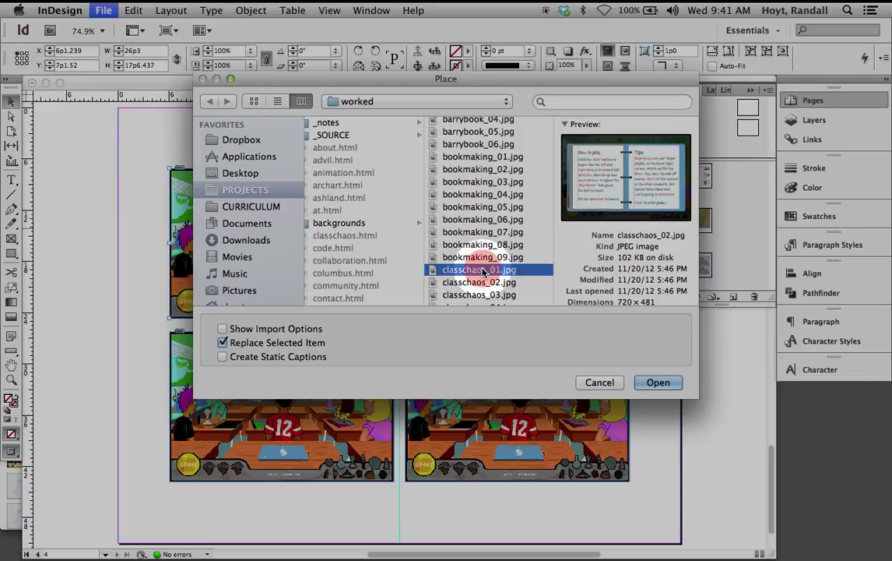
left_click(646, 385)
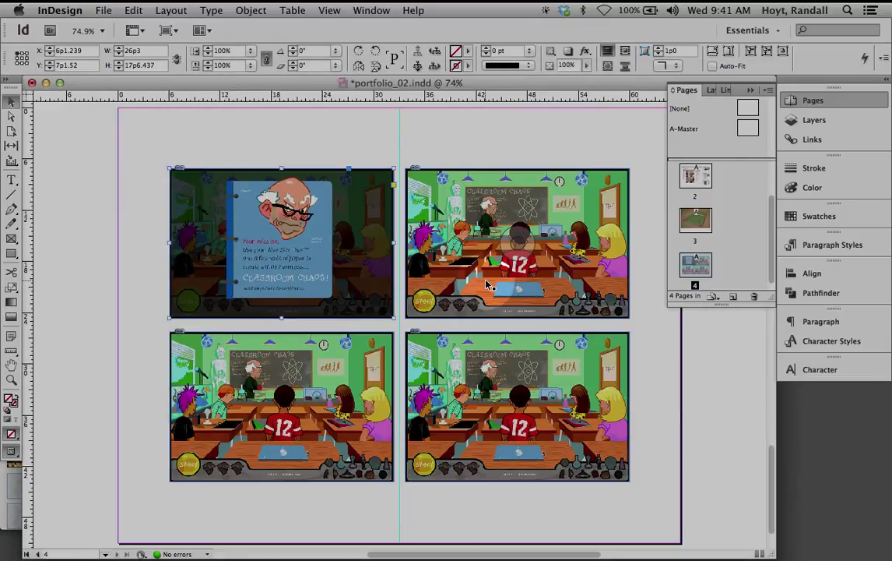
Step: Inspect the new image up close and set Display Performance to High Quality Display
key("super+equal")
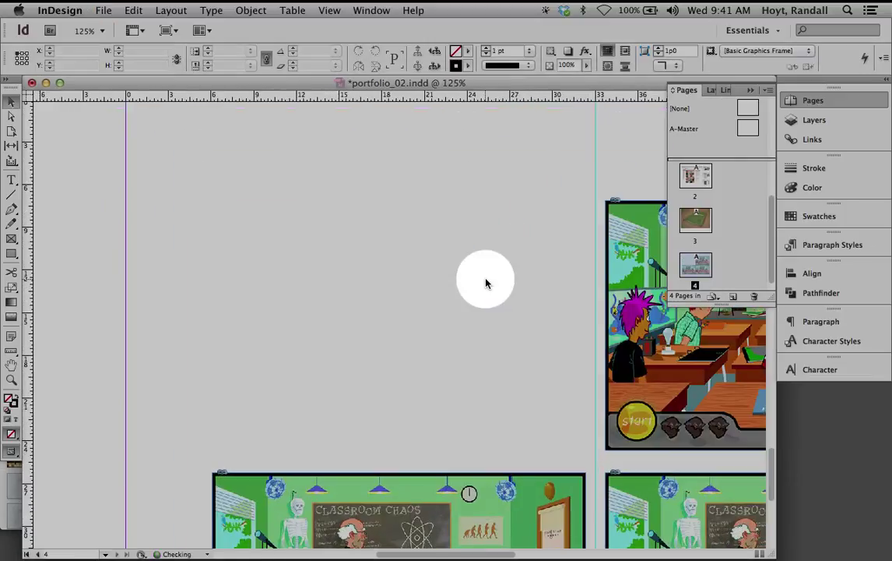
key("super+equal")
key("super+equal")
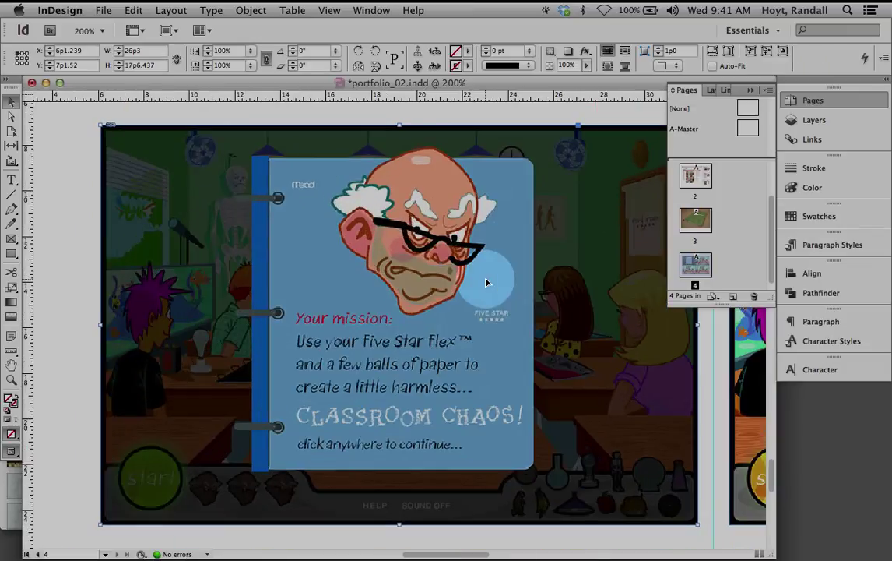
key("super+equal")
key("super+minus")
left_click(327, 9)
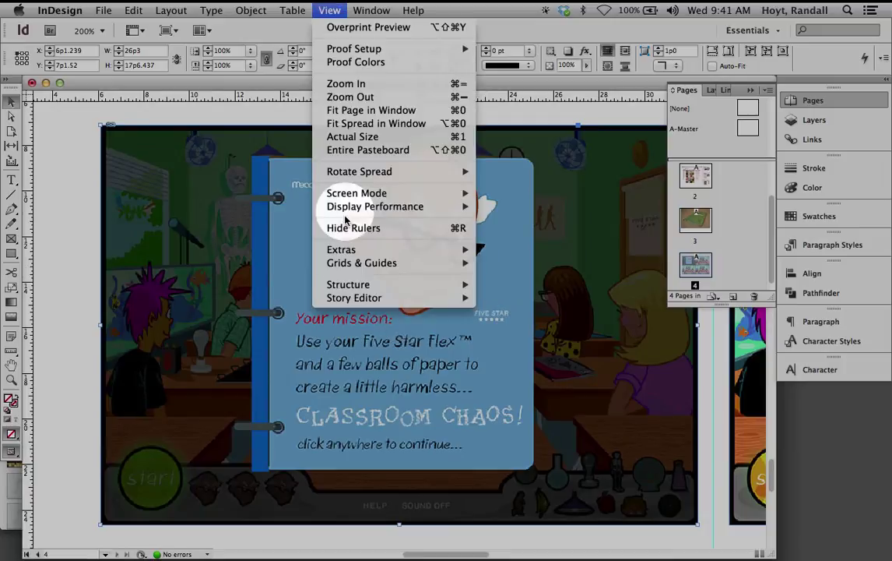
left_click(327, 10)
left_click(329, 11)
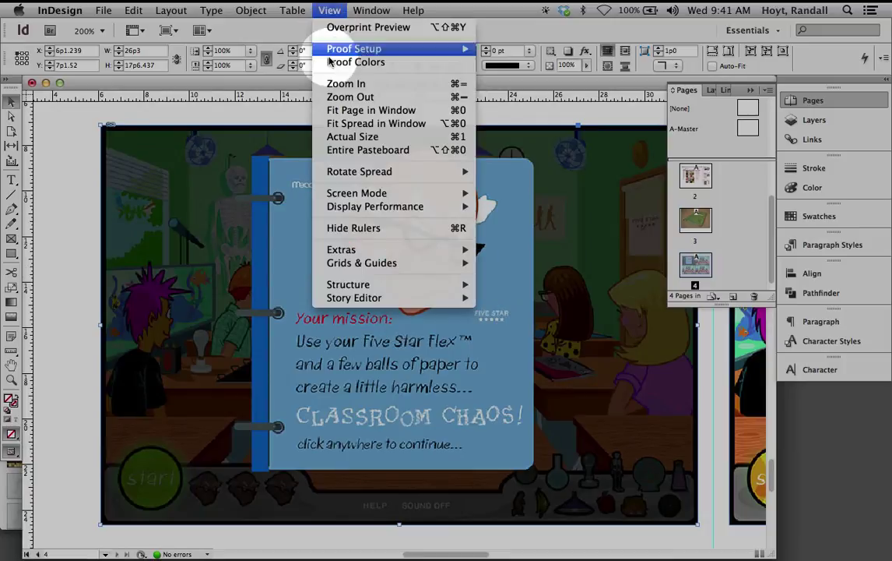
mouse_move(357, 283)
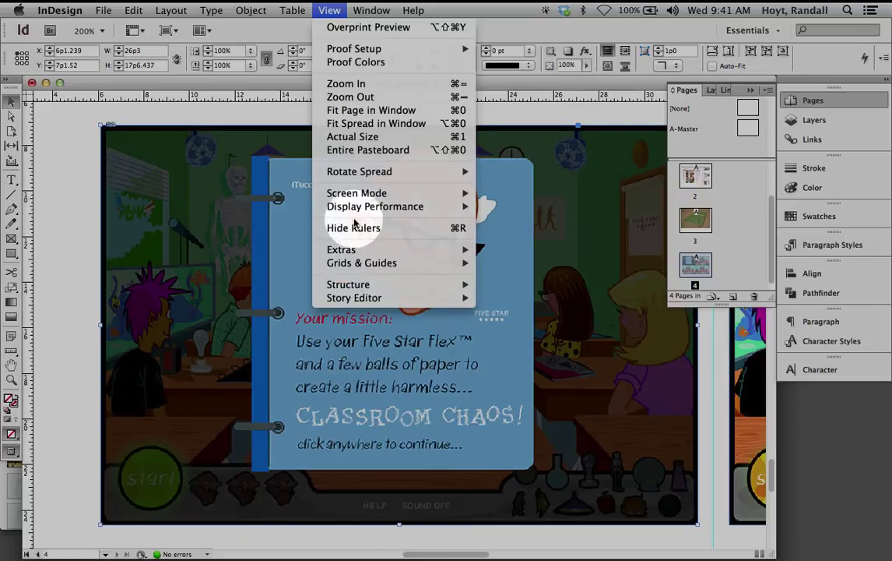
mouse_move(356, 207)
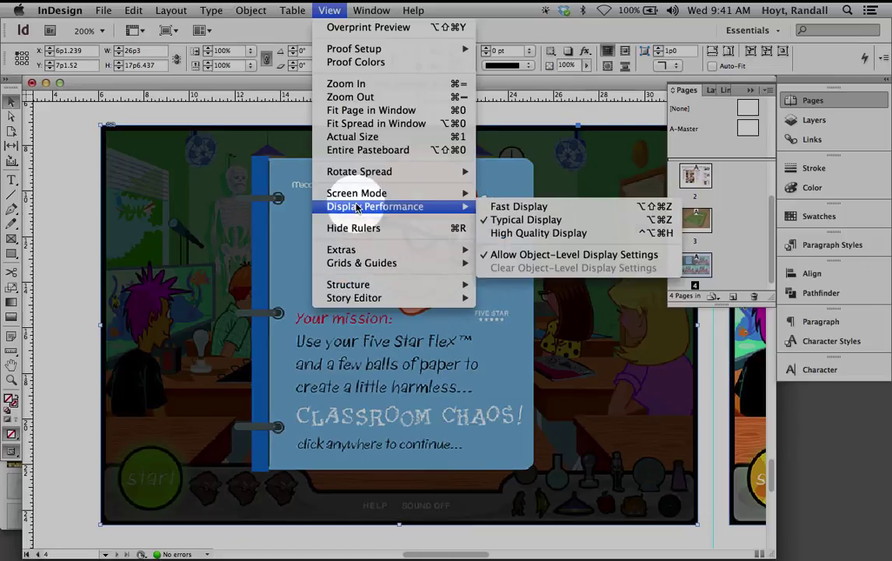
left_click(507, 234)
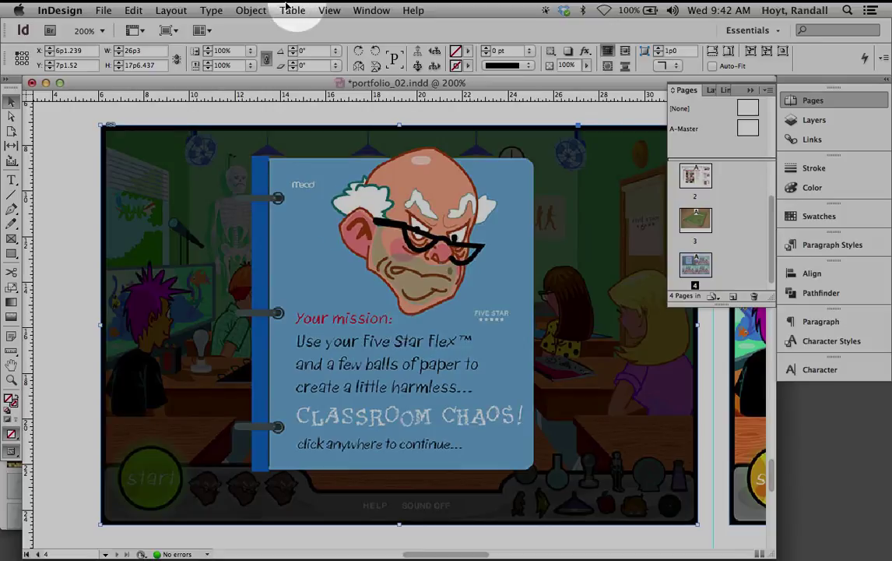
left_click(327, 10)
mouse_move(390, 206)
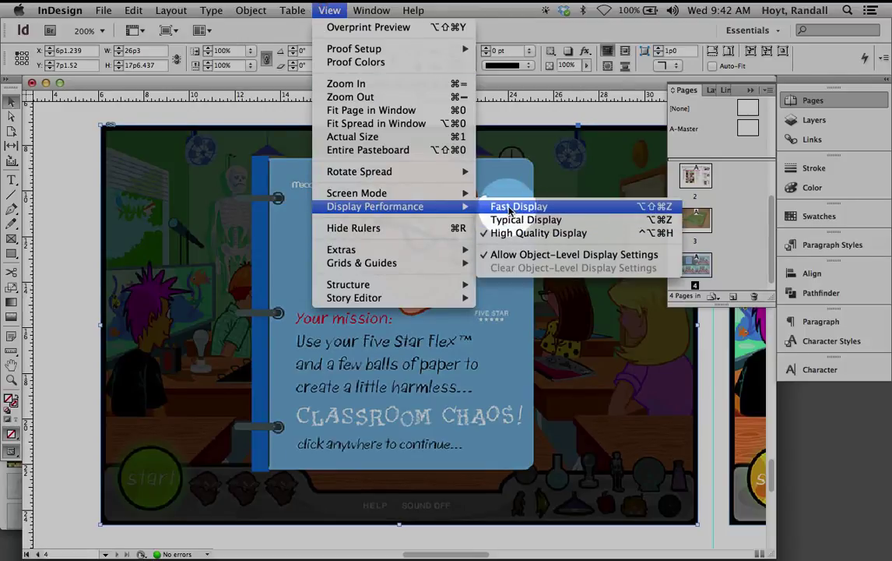
left_click(522, 176)
Step: Replace the bottom-left image on page 4 with the classchaos_07 detention notice
key("super+minus")
key("super+minus")
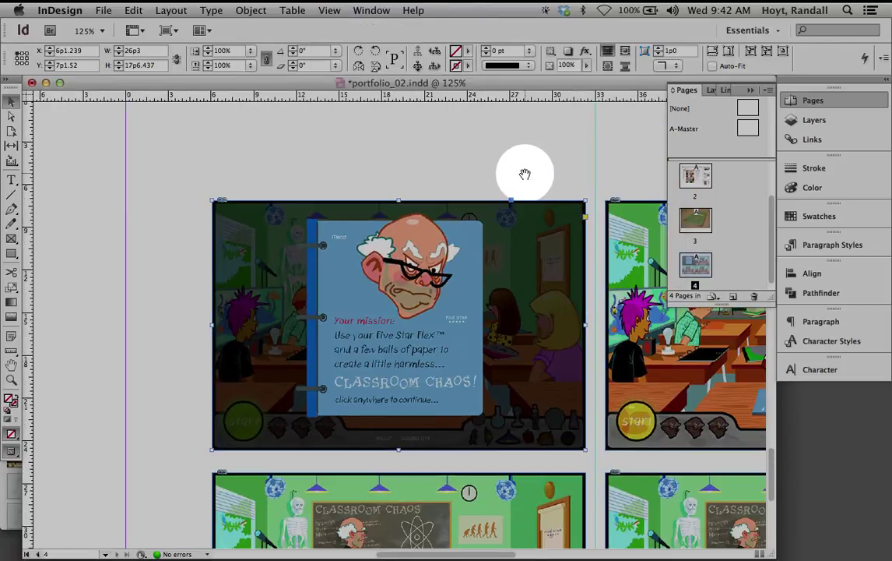
key("super+minus")
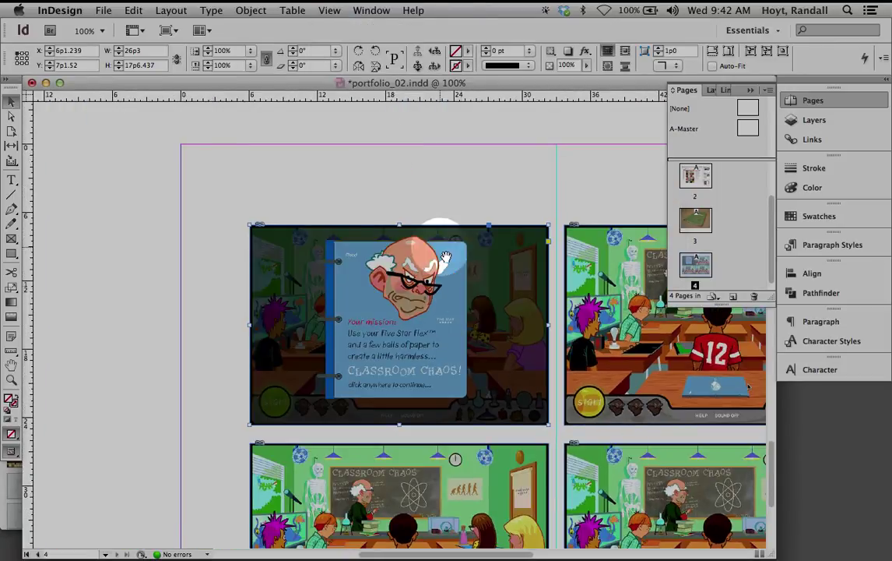
left_click_drag(454, 282, 282, 176)
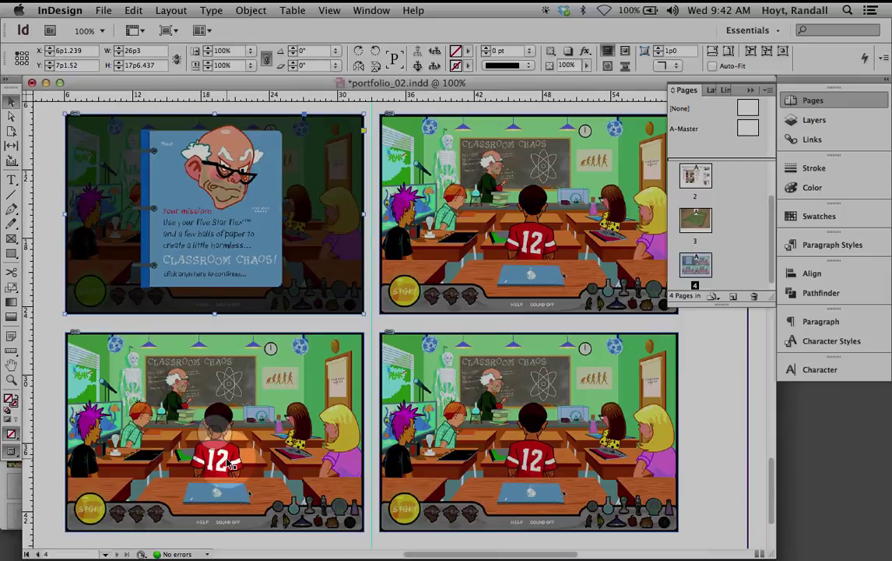
left_click(199, 409)
key("super+d")
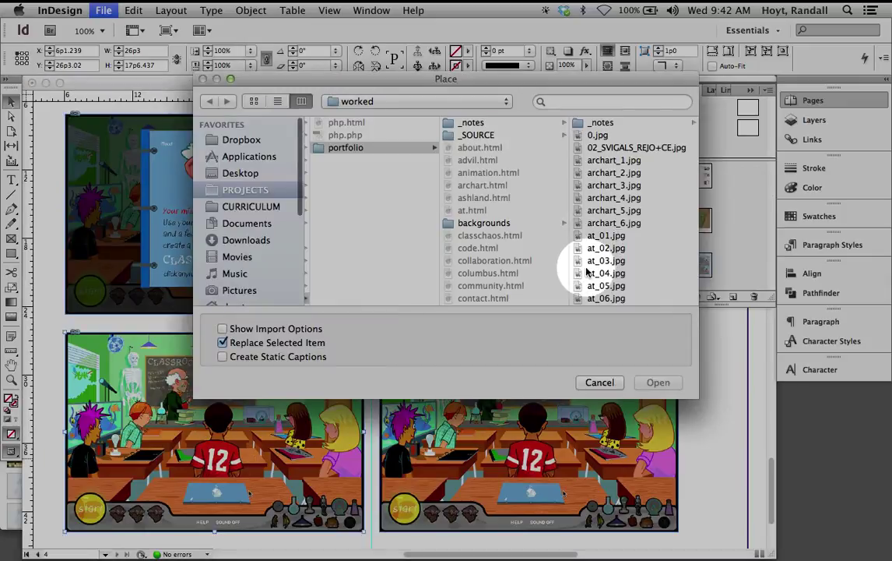
type("css")
scroll(518, 166, "up", 2)
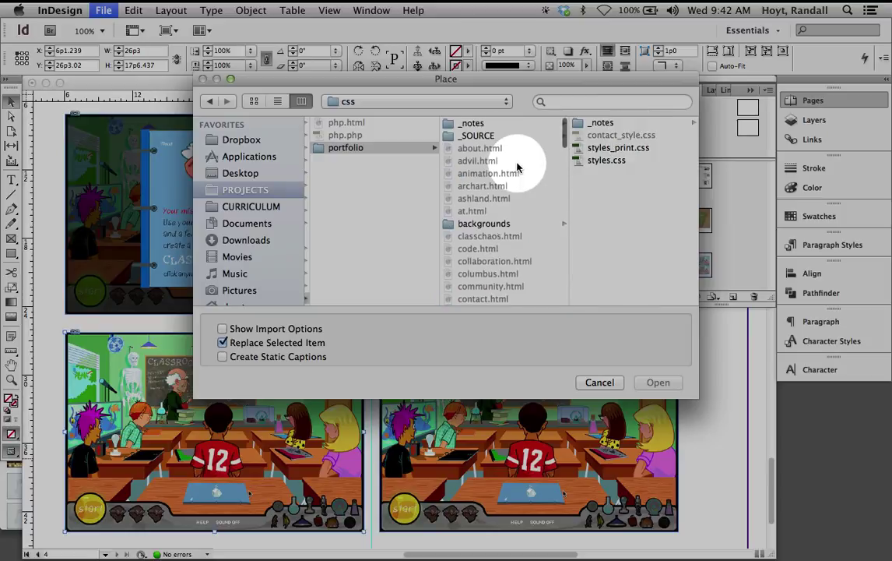
scroll(518, 166, "down", 15)
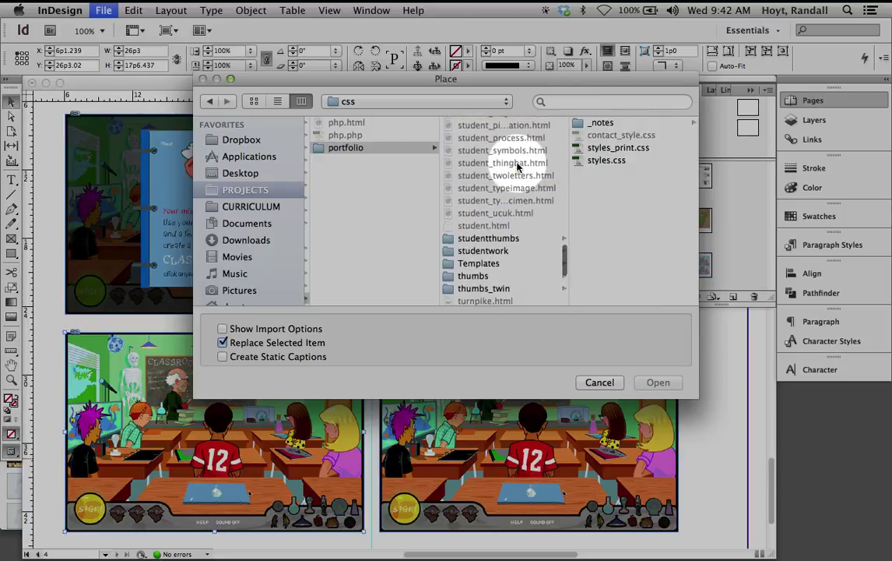
scroll(518, 166, "down", 10)
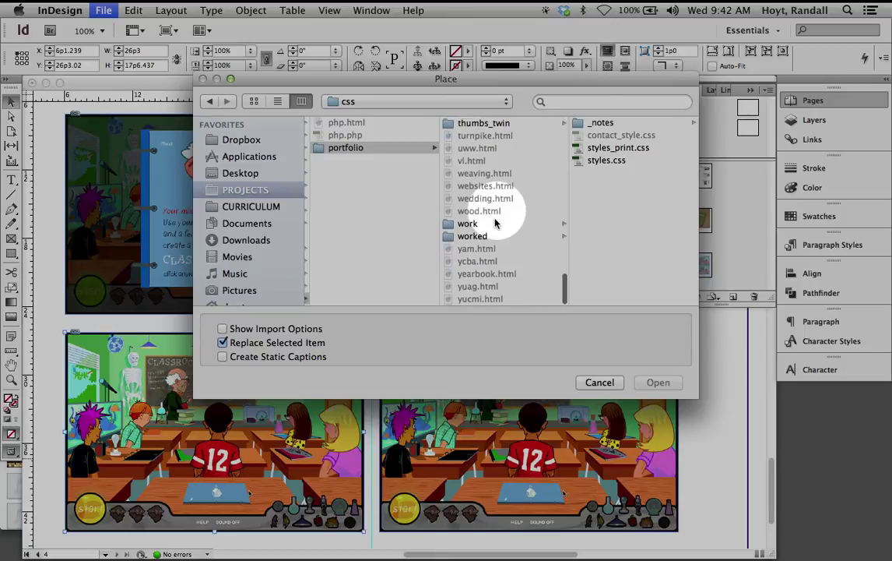
left_click(497, 235)
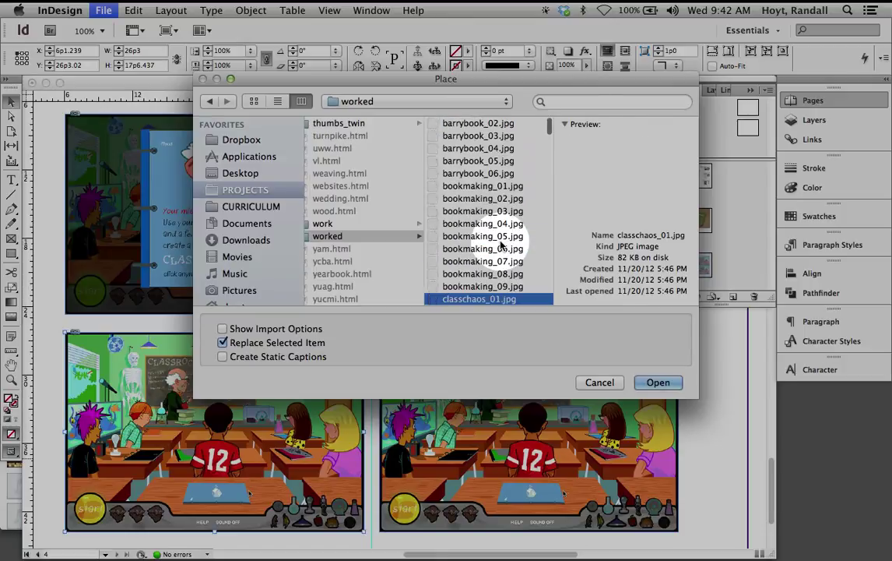
key("b")
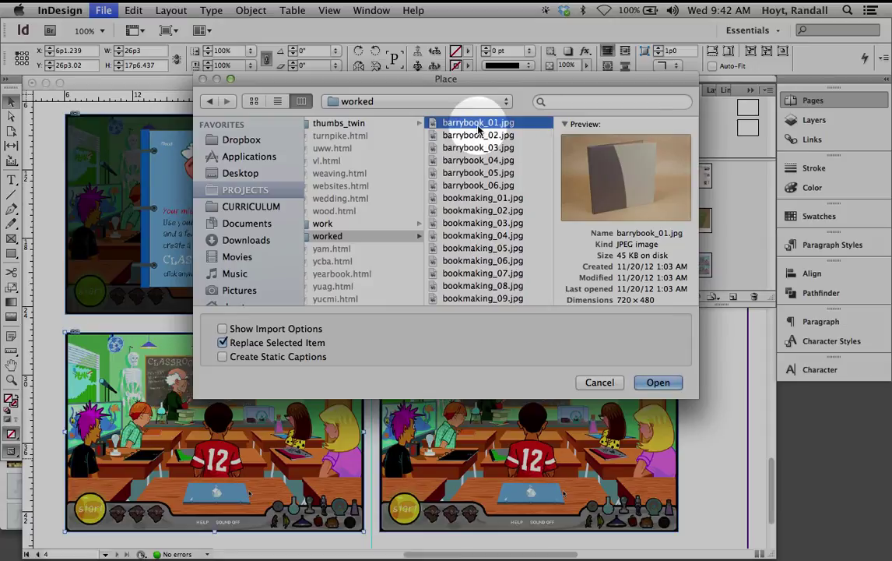
key("d")
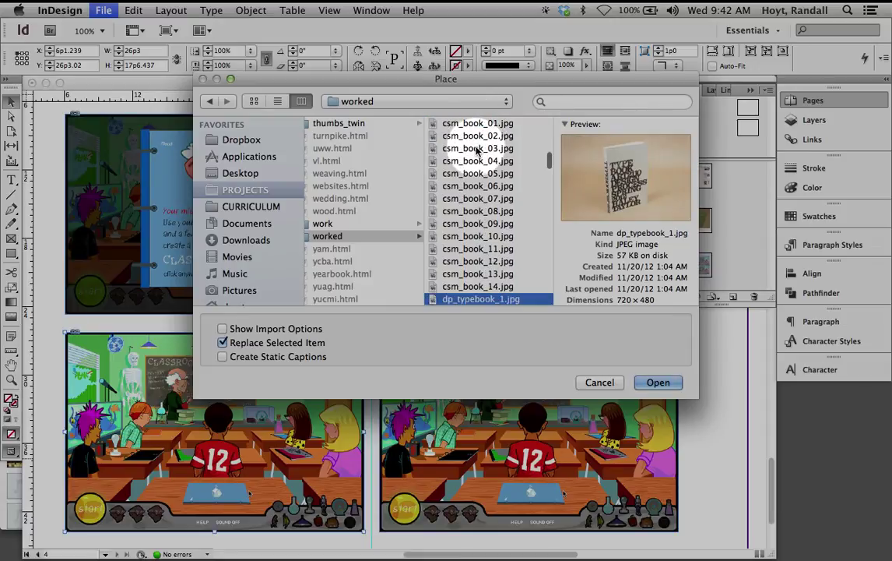
key("g")
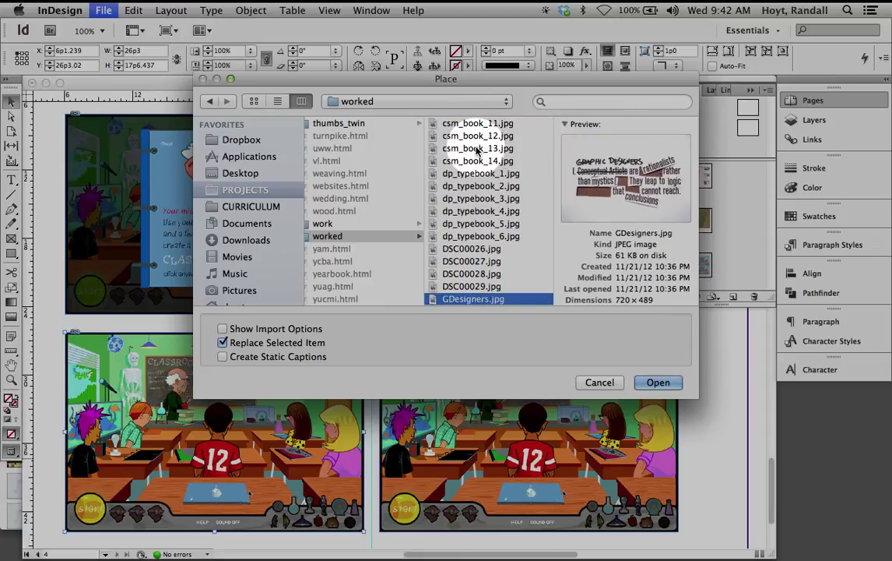
key("c")
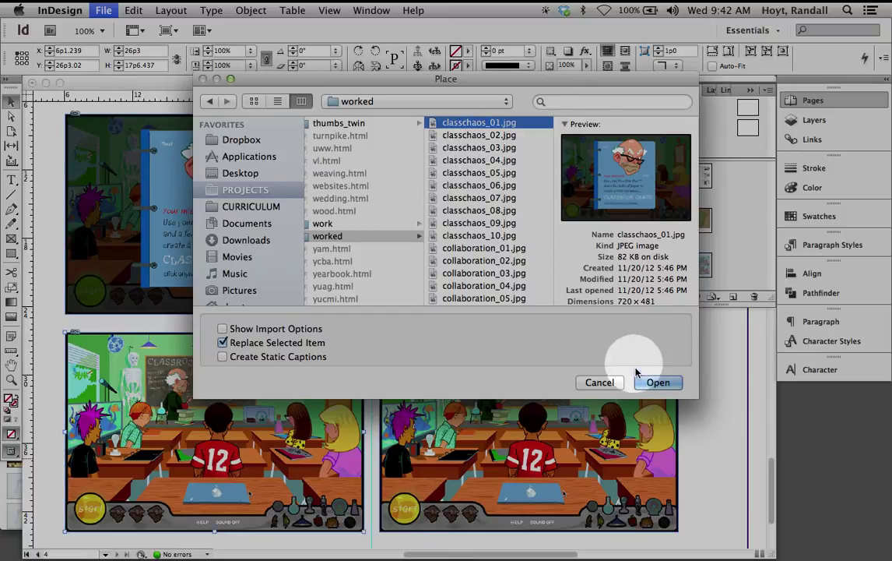
left_click_drag(647, 381, 616, 350)
key("Down")
key("Down")
key("Down")
key("Down")
key("Down")
key("Down")
key("Return")
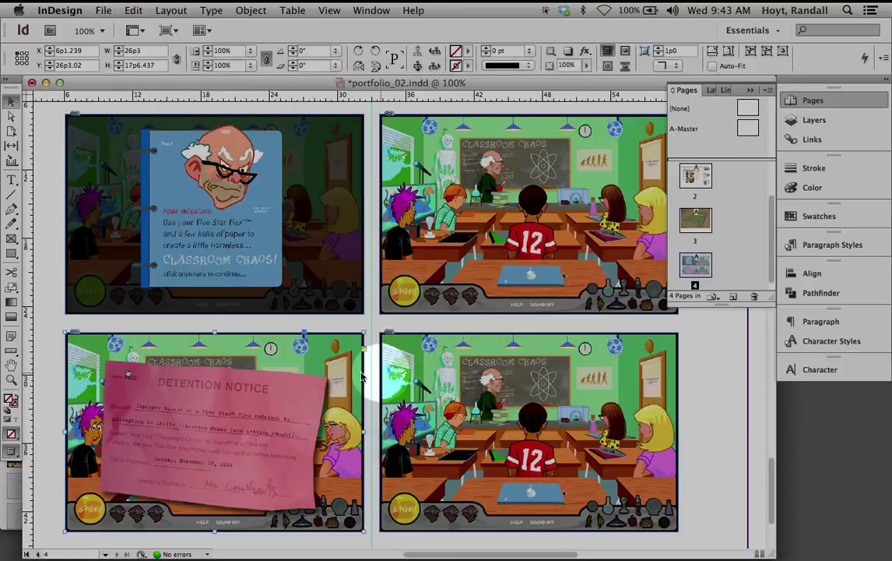
Step: Replace the bottom-right image with the Classroom Chaos how-to-play screenshot
left_click(393, 373)
key("super+d")
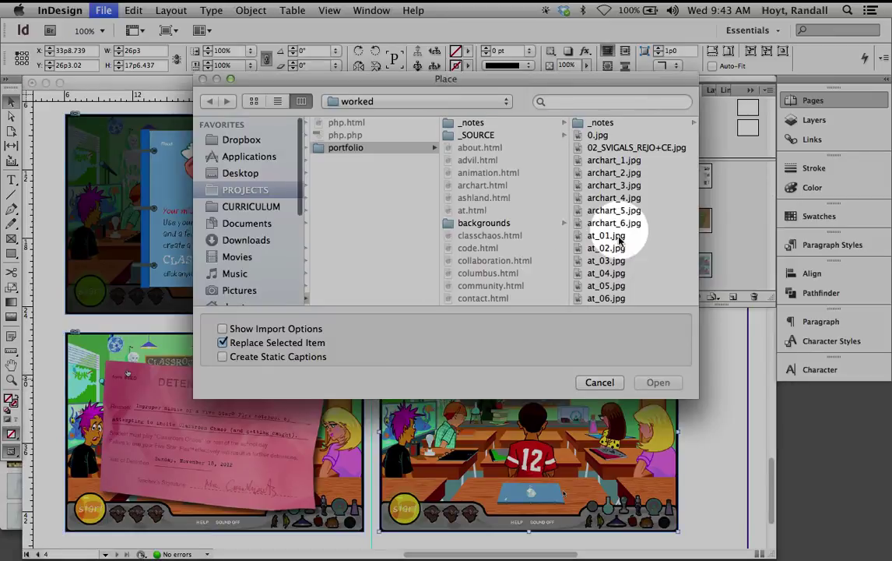
type("css")
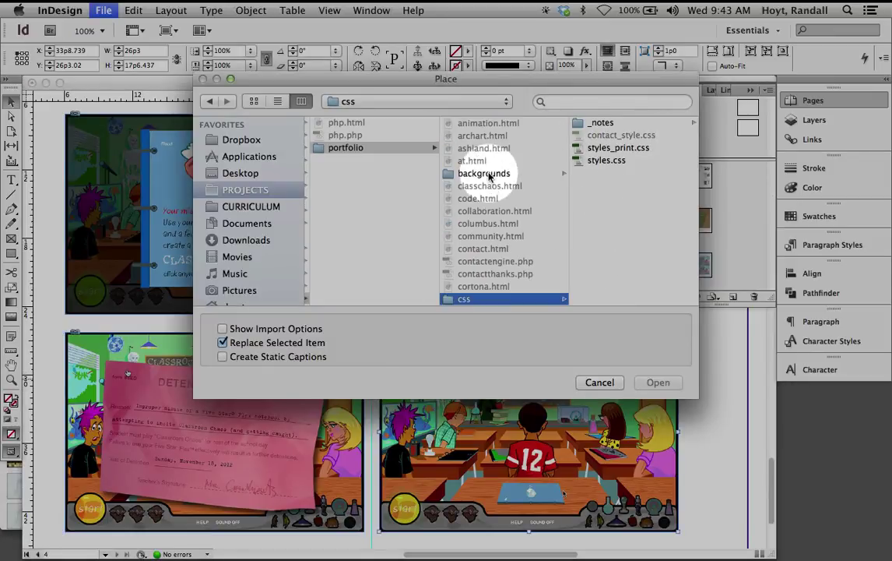
scroll(491, 202, "down", 15)
scroll(491, 207, "down", 15)
left_click(490, 264)
key("Down")
key("Down")
key("Down")
key("Up")
key("Up")
key("Return")
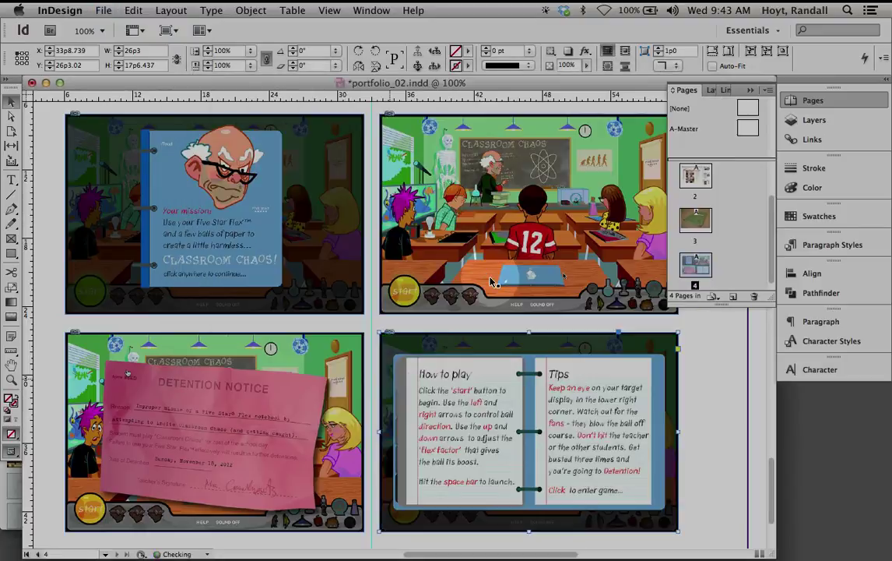
key("super+minus")
key("super+minus")
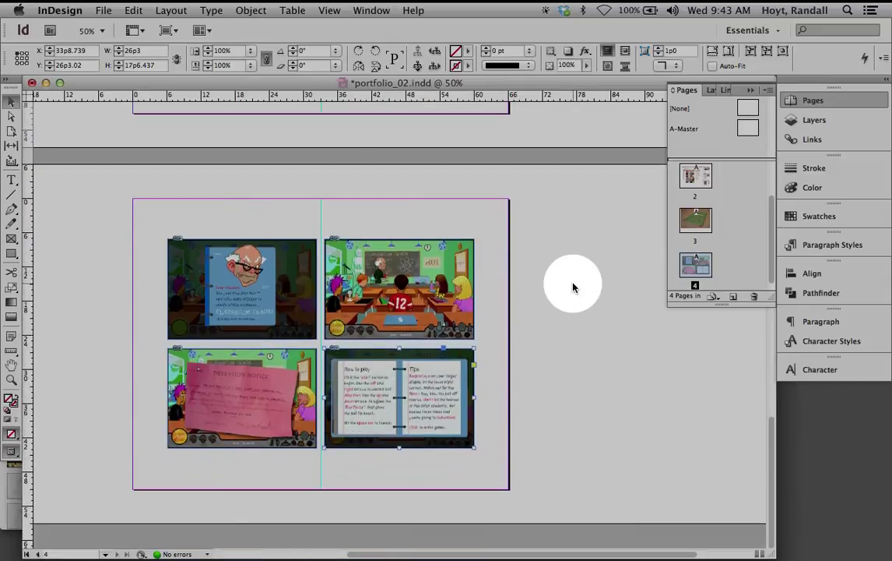
Step: Scroll through pages 2–4 to review the layout, then pick the Type tool
scroll(572, 286, "up", 10)
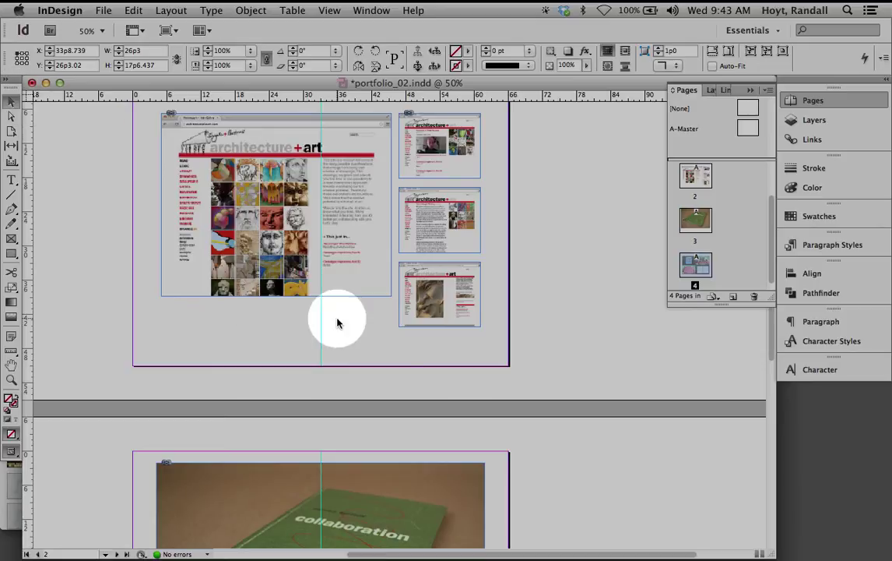
scroll(399, 382, "down", 5)
scroll(399, 382, "left", 2)
scroll(401, 383, "down", 10)
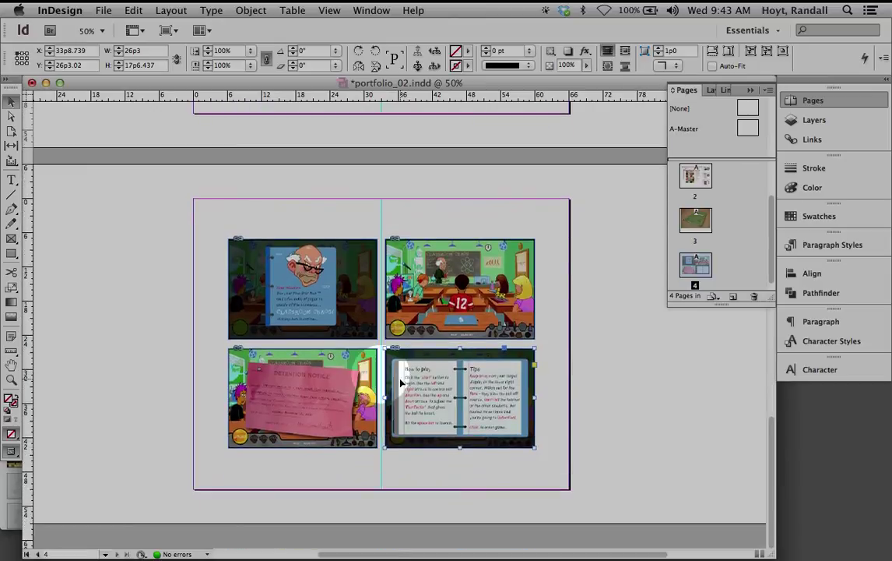
scroll(400, 382, "up", 10)
scroll(400, 382, "down", 7)
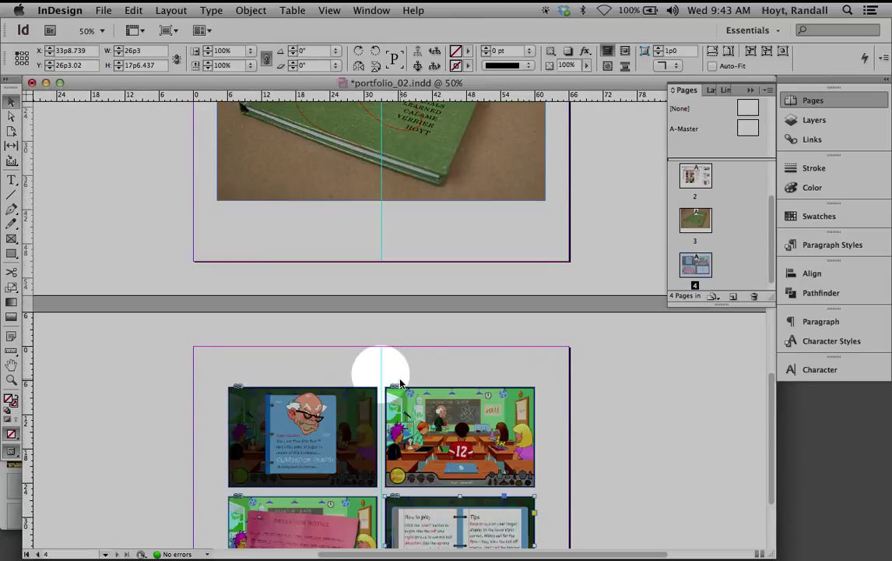
left_click(11, 181)
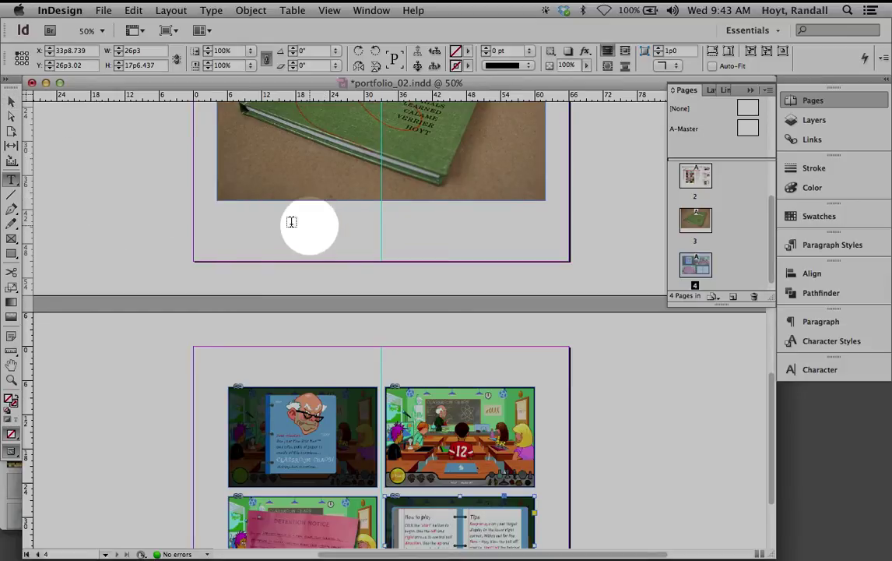
Step: Add a caption frame under the page 3 book photo reading 'Collaboration Book / Svigals + Partners / 2011'
left_click_drag(221, 210, 337, 235)
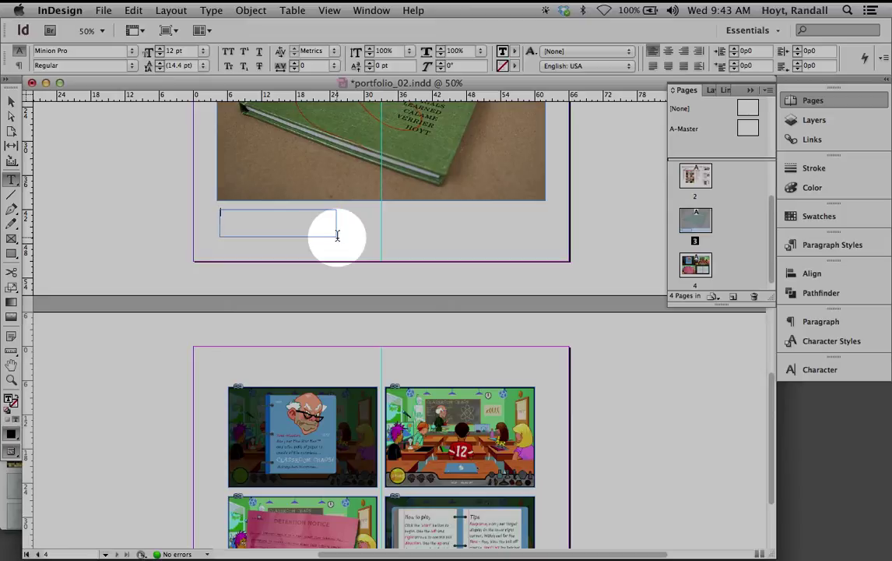
scroll(337, 235, "up", 5)
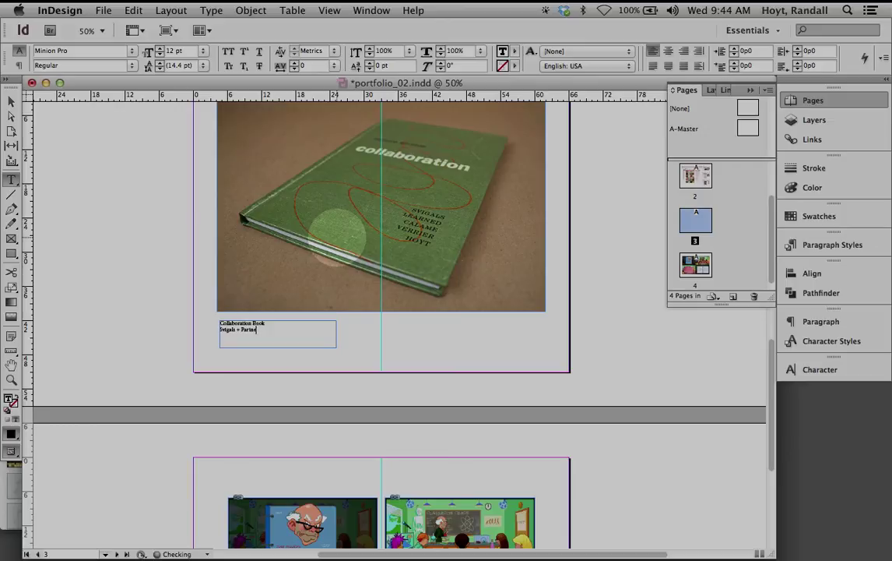
key("super+equal")
key("super+equal")
key("super+equal")
key("super+equal")
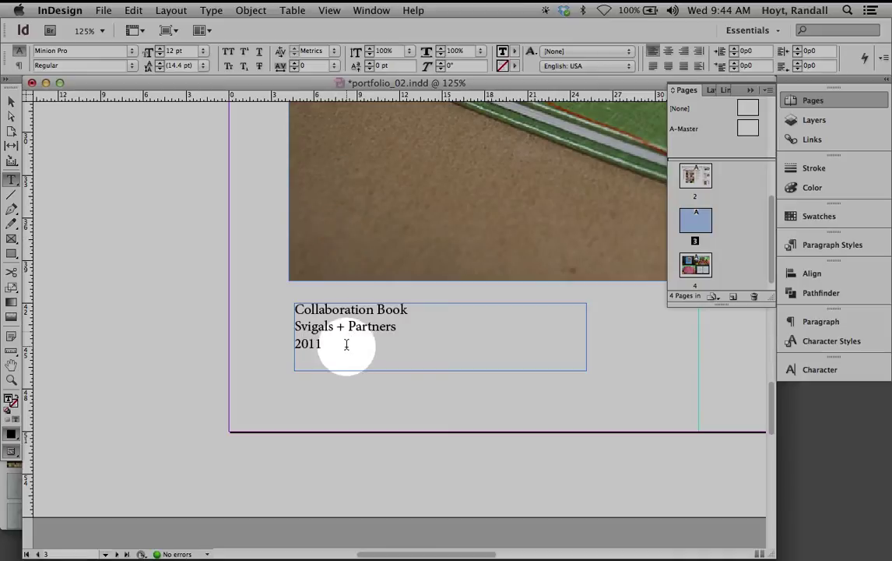
Step: Set the caption text to Berthold Akzidenz Grotesk at 10 pt
left_click_drag(345, 343, 282, 306)
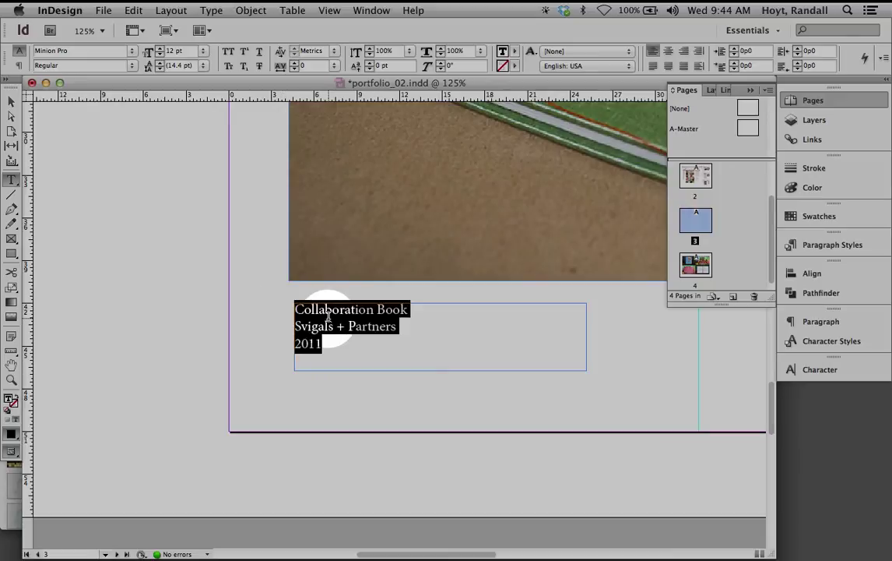
left_click(73, 50)
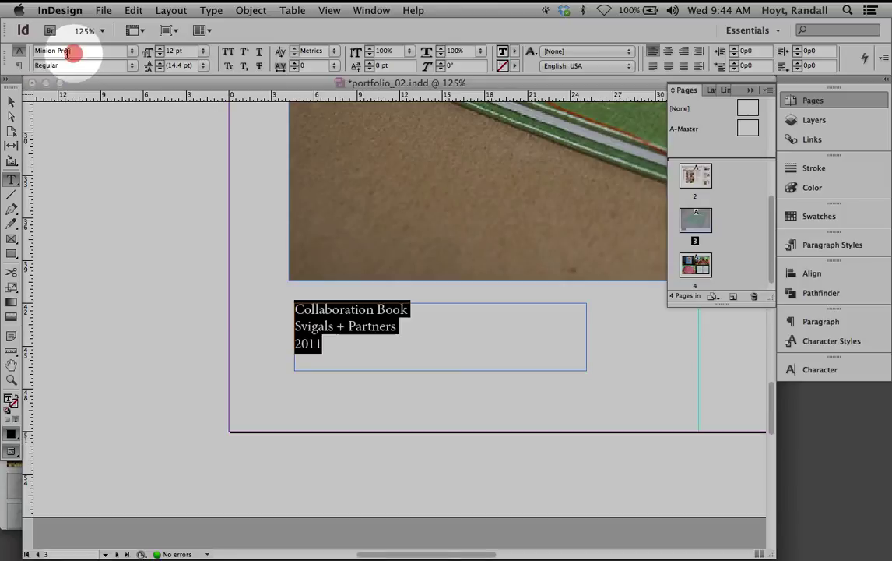
left_click(19, 53)
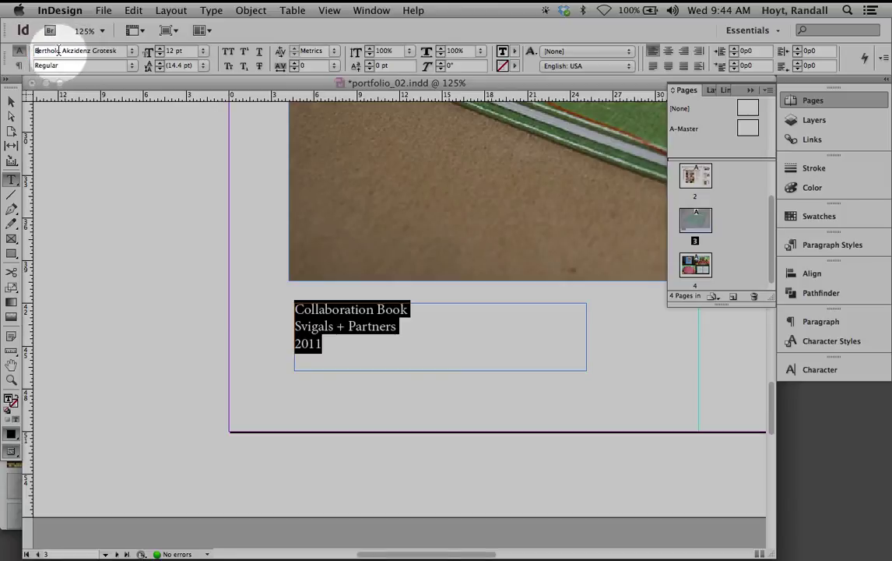
left_click(103, 50)
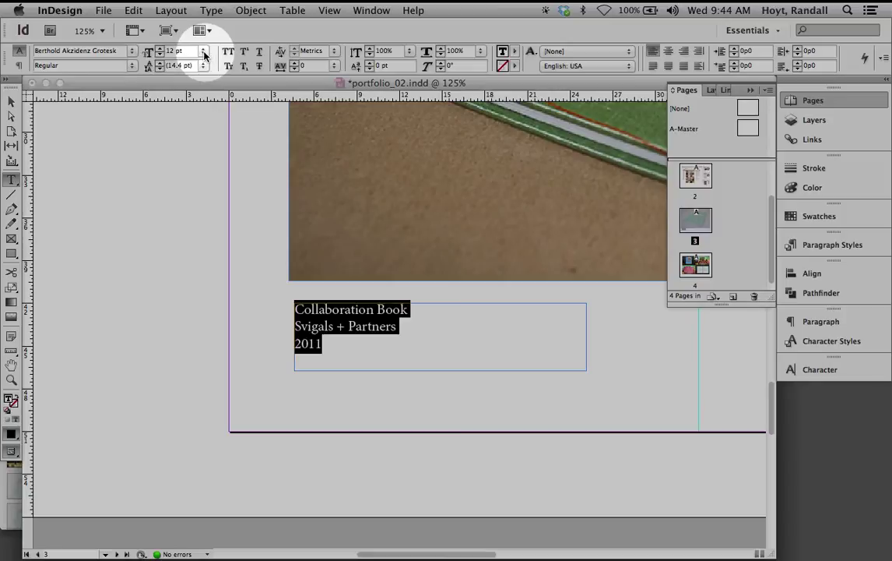
left_click(117, 62)
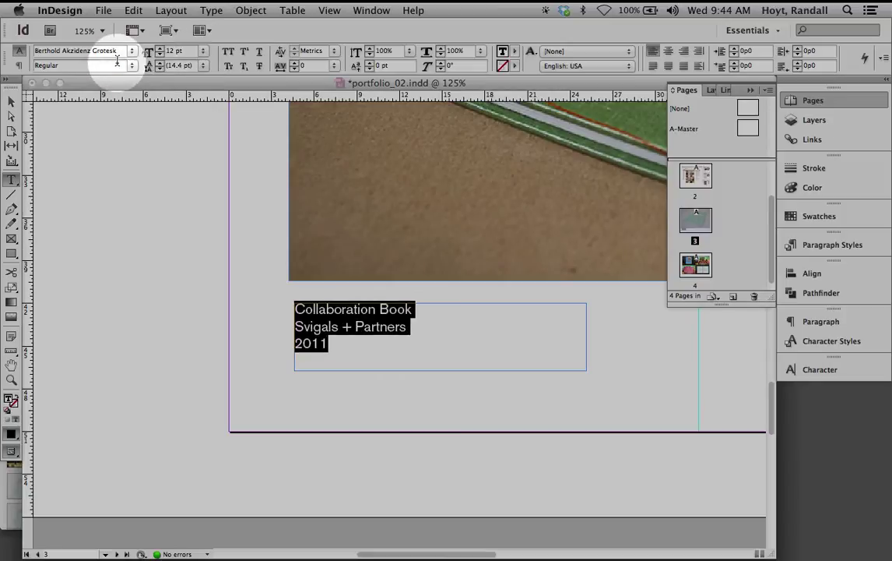
left_click(149, 49)
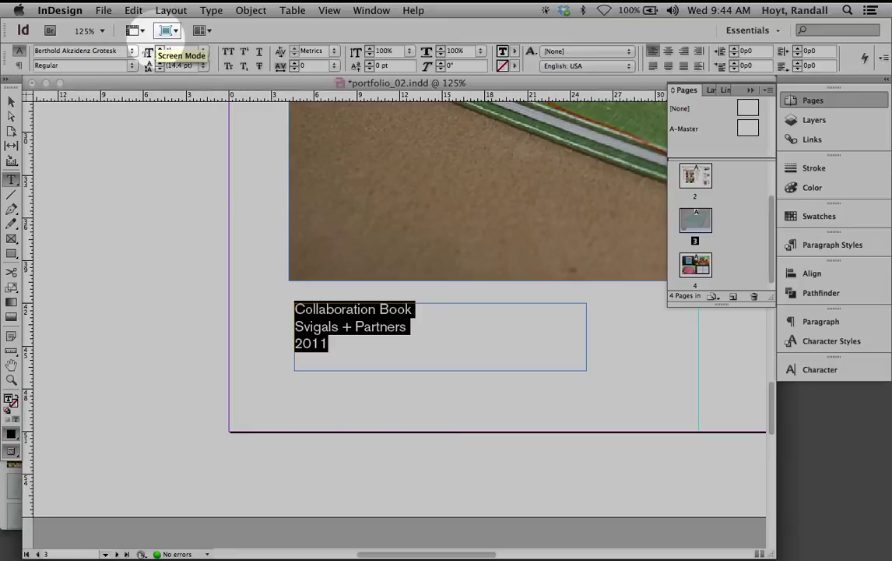
type("10")
key("Return")
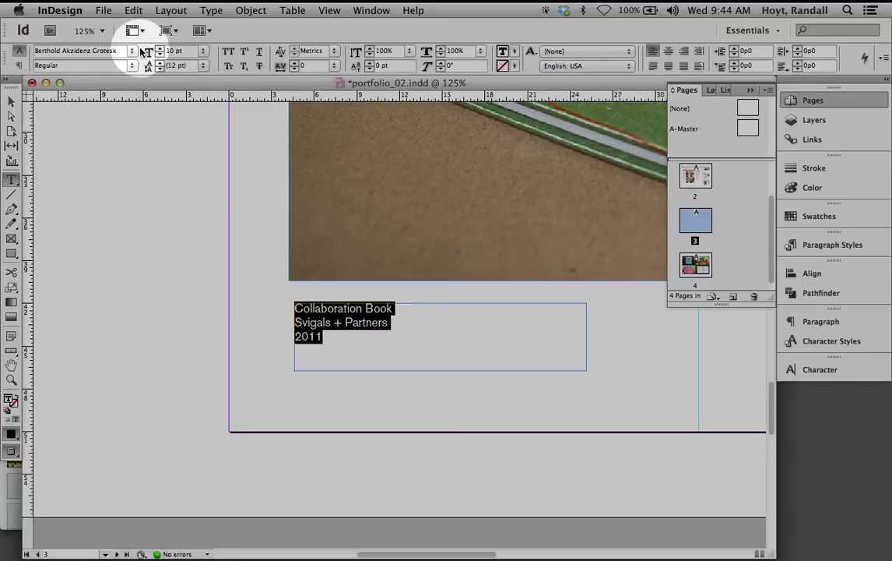
Step: Change the caption's leading to 13 pt
left_click(205, 67)
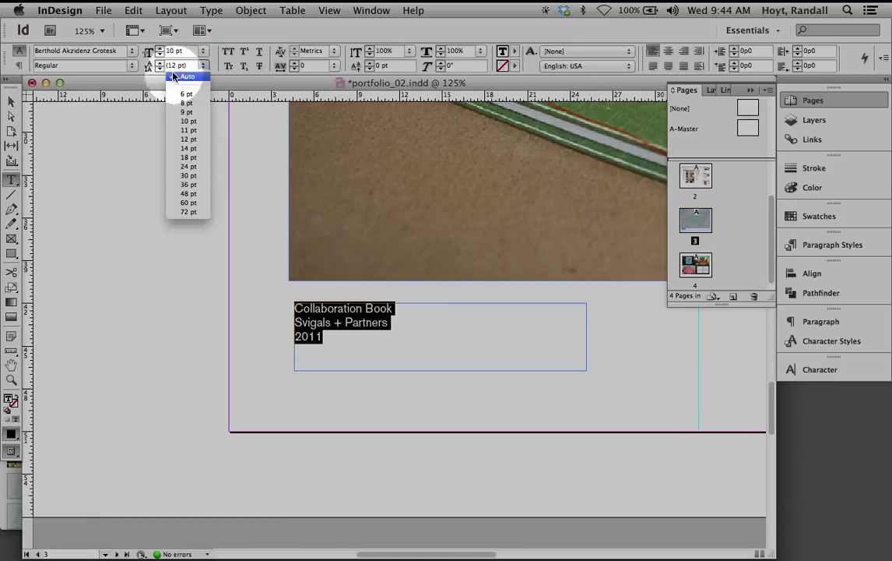
left_click(195, 70)
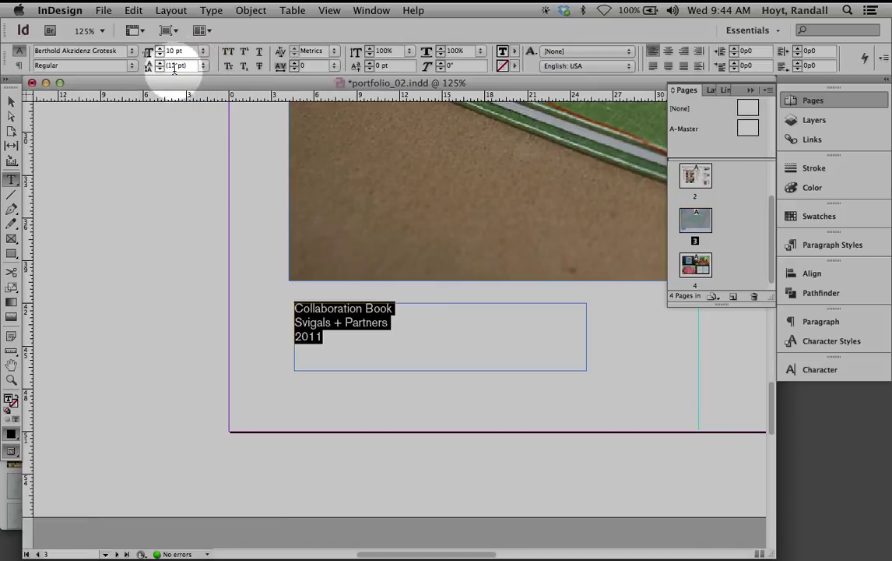
left_click(202, 70)
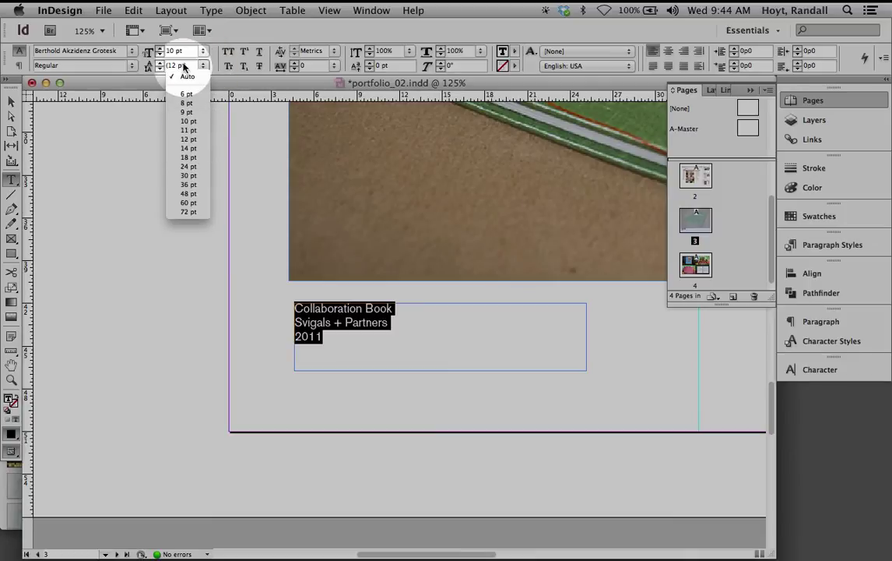
left_click_drag(186, 65, 165, 65)
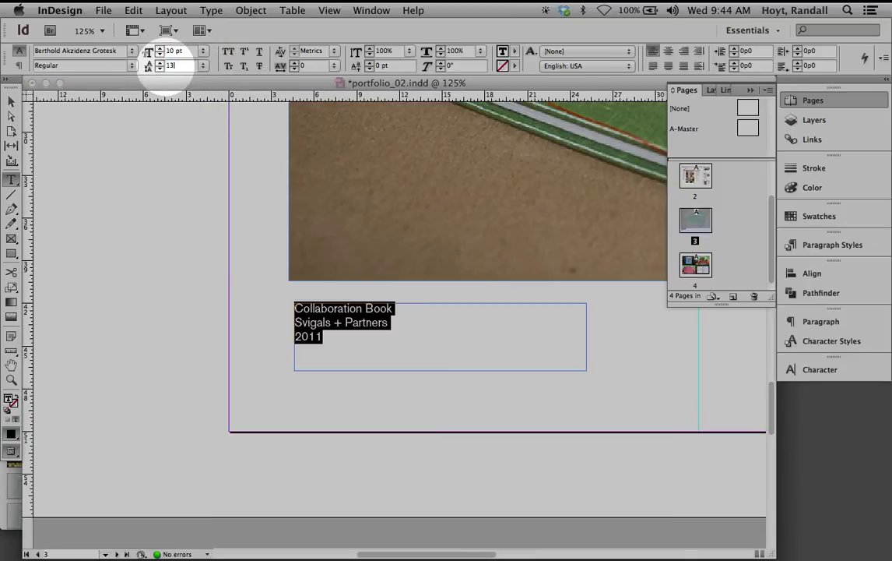
type("13")
key("Return")
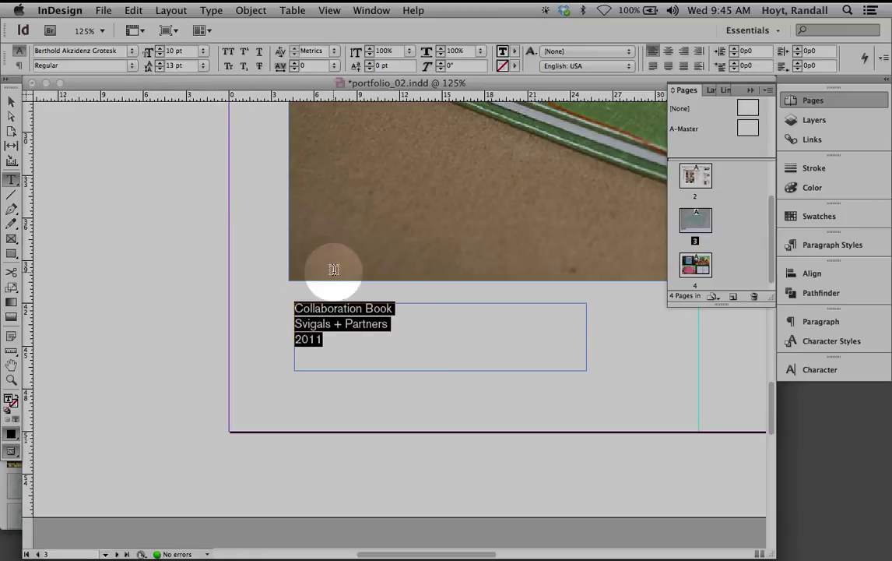
Step: Make the Collaboration Book line bold and join 2011 onto the Svigals + Partners line
left_click(342, 324)
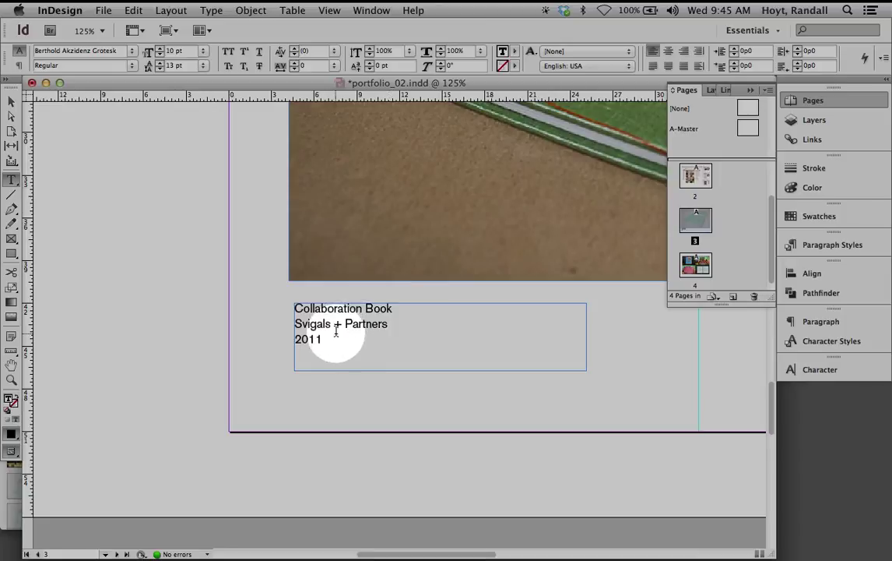
left_click_drag(392, 310, 299, 306)
left_click(129, 65)
left_click(123, 126)
left_click(441, 348)
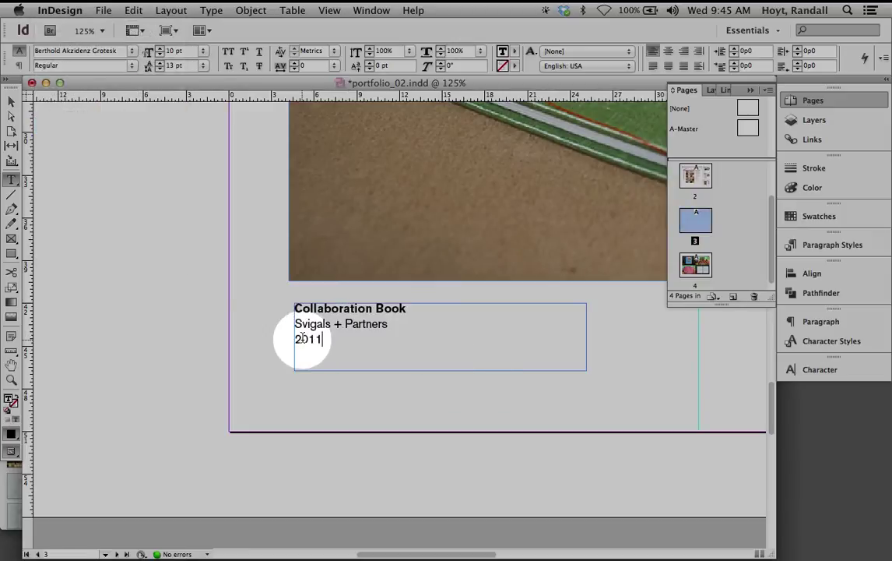
left_click_drag(320, 343, 280, 339)
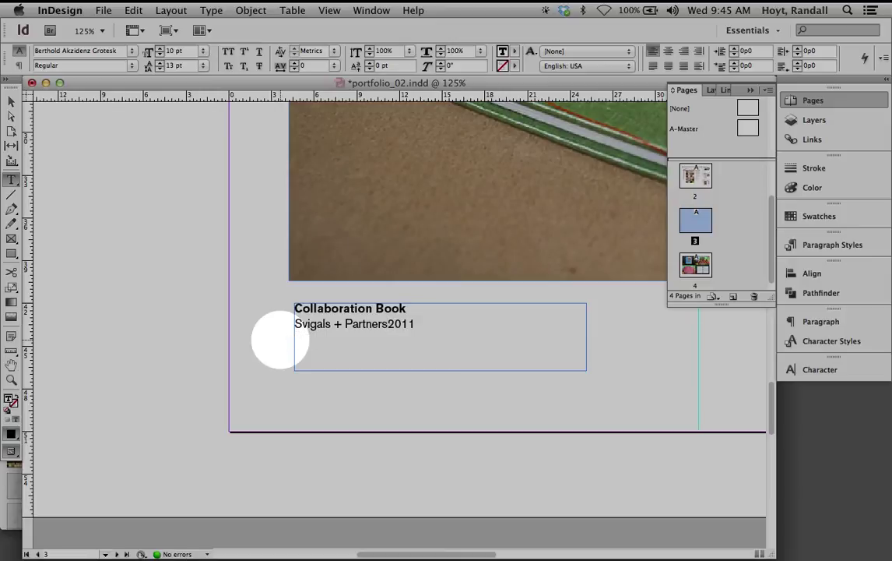
left_click(433, 331)
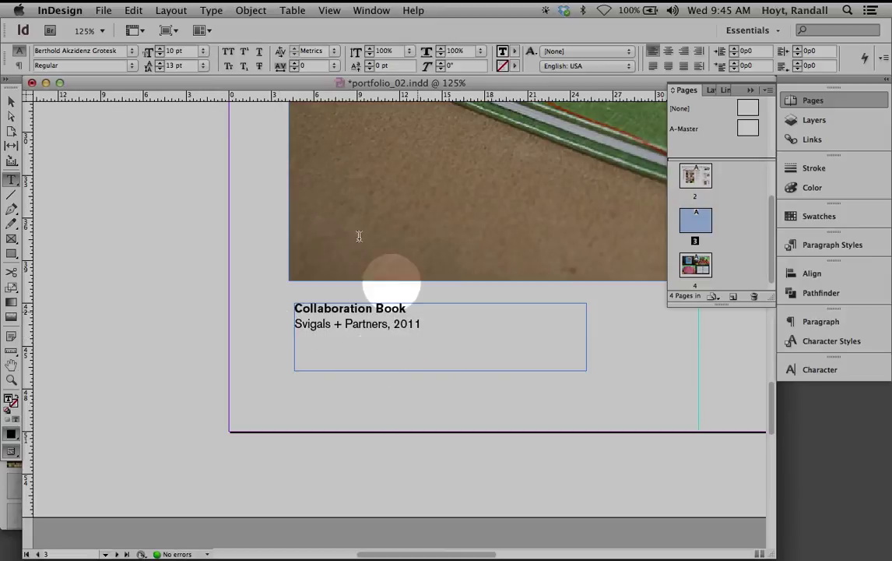
Step: Nudge the caption frame slightly left and add a vertical guide at its left edge
left_click(9, 102)
key("super+minus")
key("super+minus")
key("super+equal")
left_click(326, 302)
left_click_drag(326, 302, 321, 302)
left_click_drag(29, 245, 294, 302)
Step: Align the book photo and caption on their left edges and move both onto the guide
left_click(375, 355, "shift")
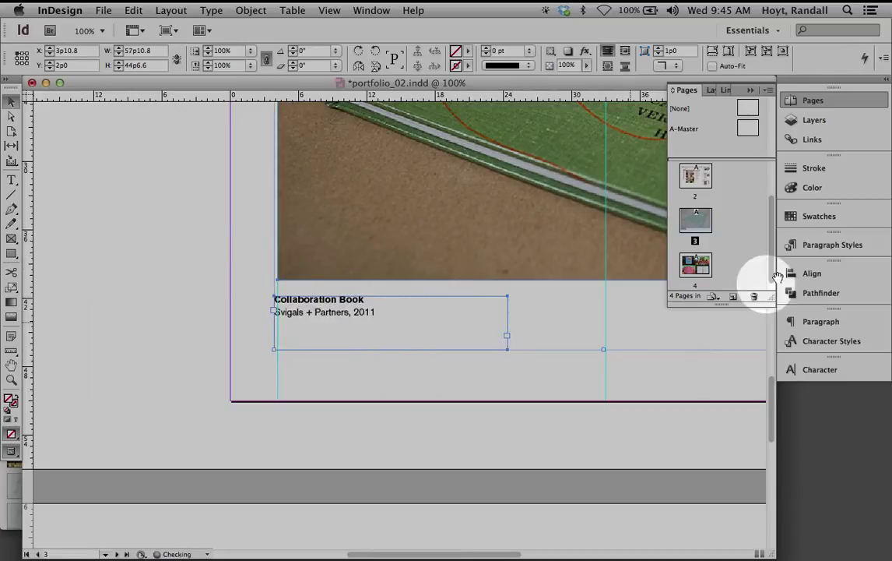
left_click(811, 273)
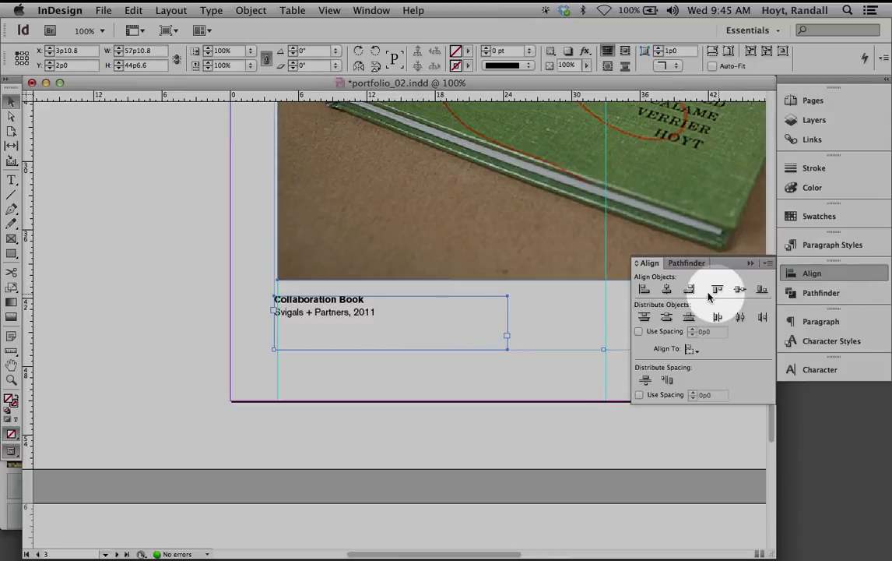
left_click(644, 289)
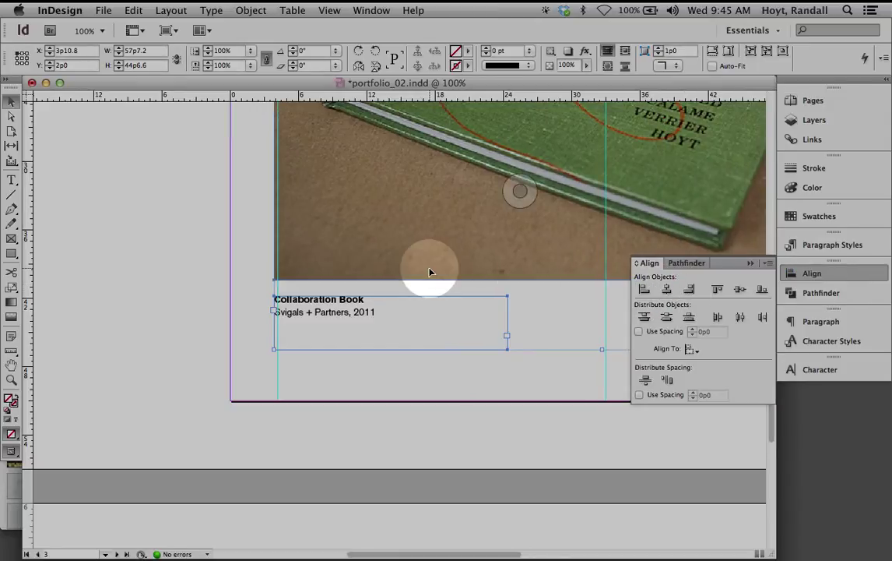
left_click_drag(431, 268, 433, 269)
left_click(11, 102)
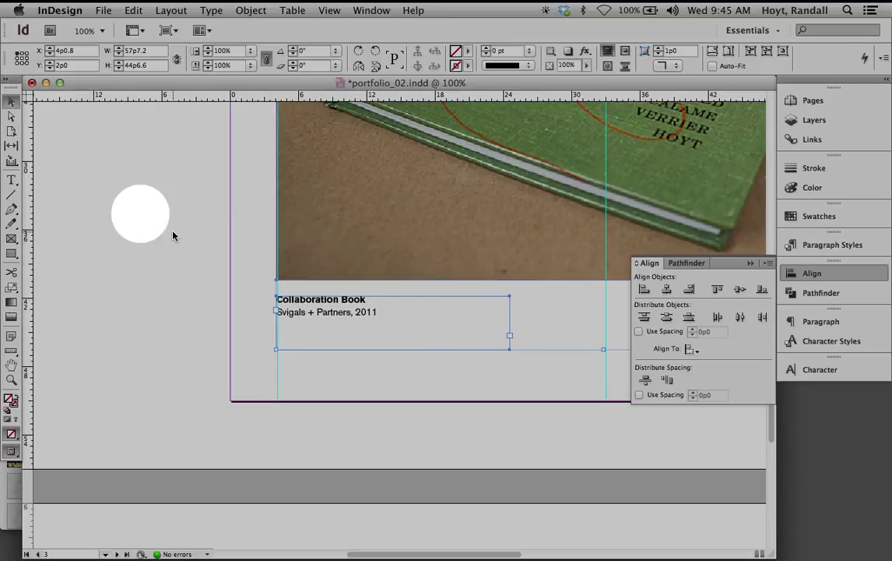
key("super+5")
left_click(190, 413)
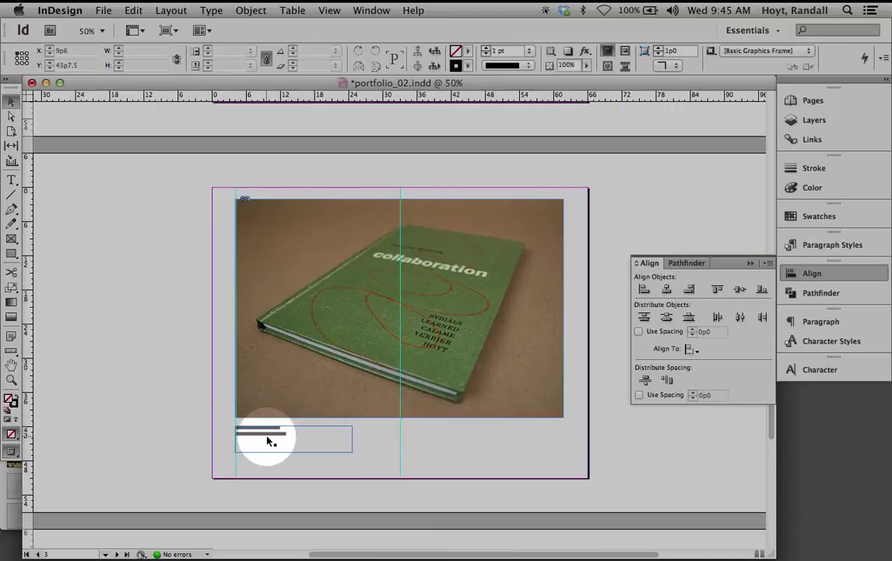
key("super+1")
left_click_drag(267, 439, 327, 349)
left_click(10, 103)
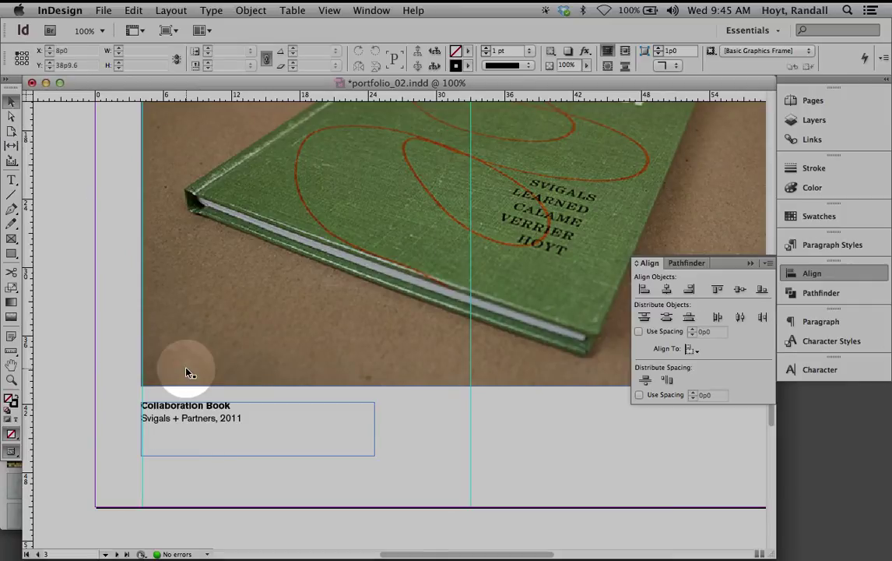
left_click(243, 419)
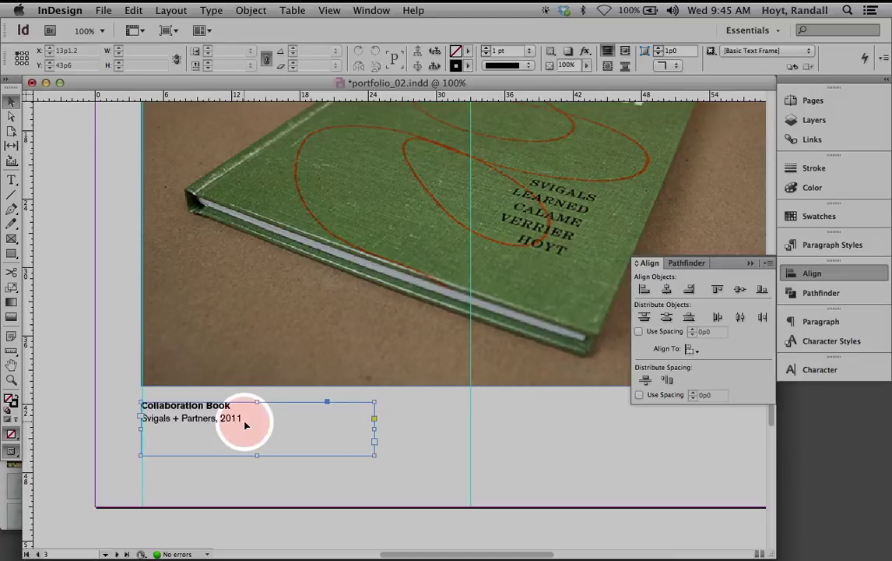
Step: Create a new paragraph style from the bold Collaboration Book heading
double_click(245, 422)
left_click_drag(232, 405, 137, 399)
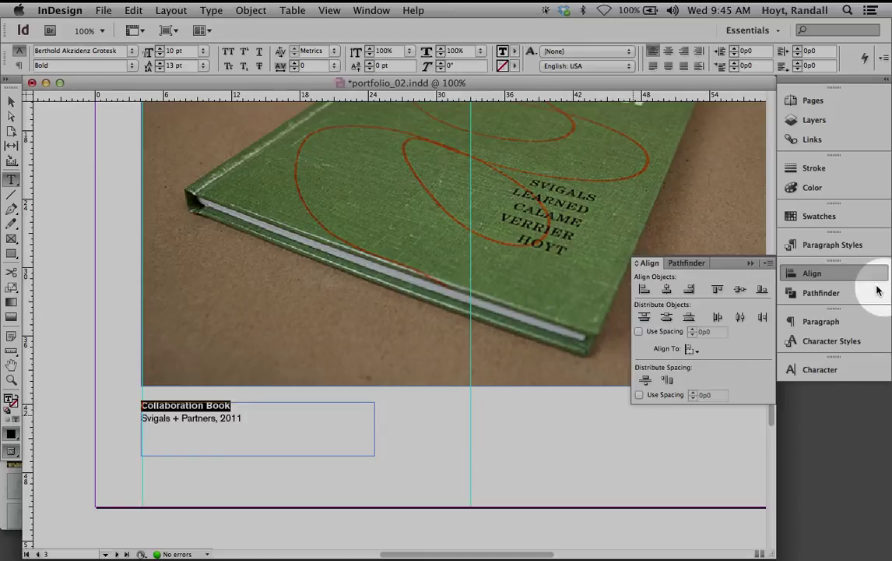
left_click(815, 247)
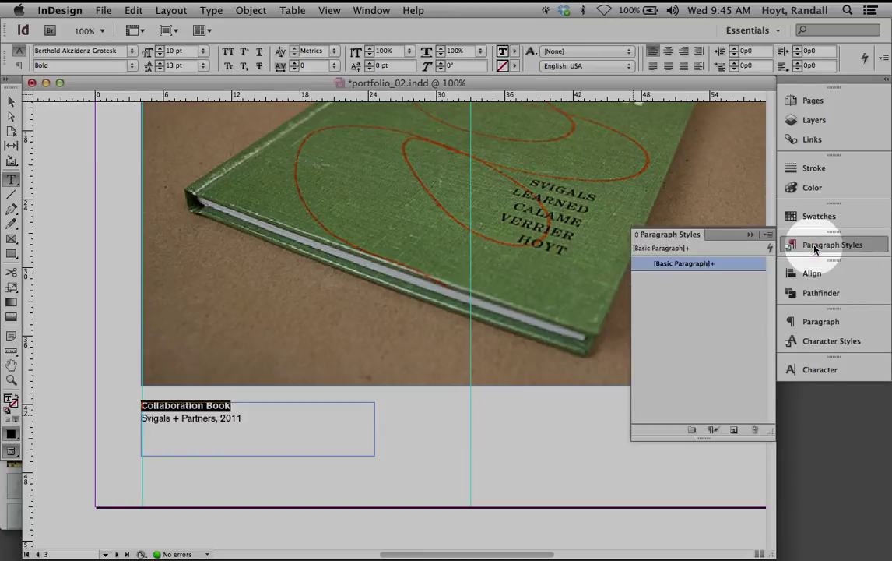
left_click(736, 431)
Step: Rename the new paragraph style to 'title' and confirm its settings
double_click(670, 278)
left_click_drag(759, 147, 534, 131)
type("title")
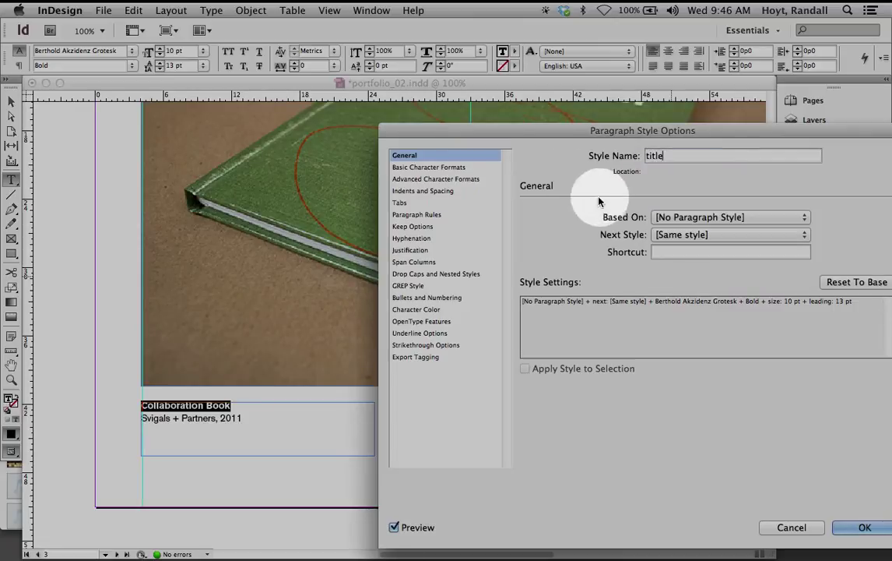
left_click_drag(478, 132, 344, 104)
left_click(332, 138)
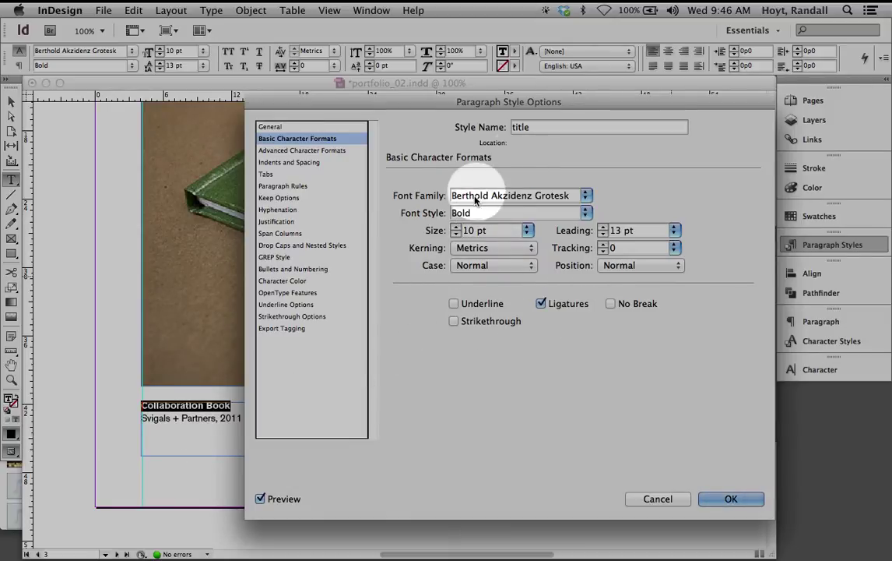
left_click(711, 498)
left_click_drag(244, 418, 141, 418)
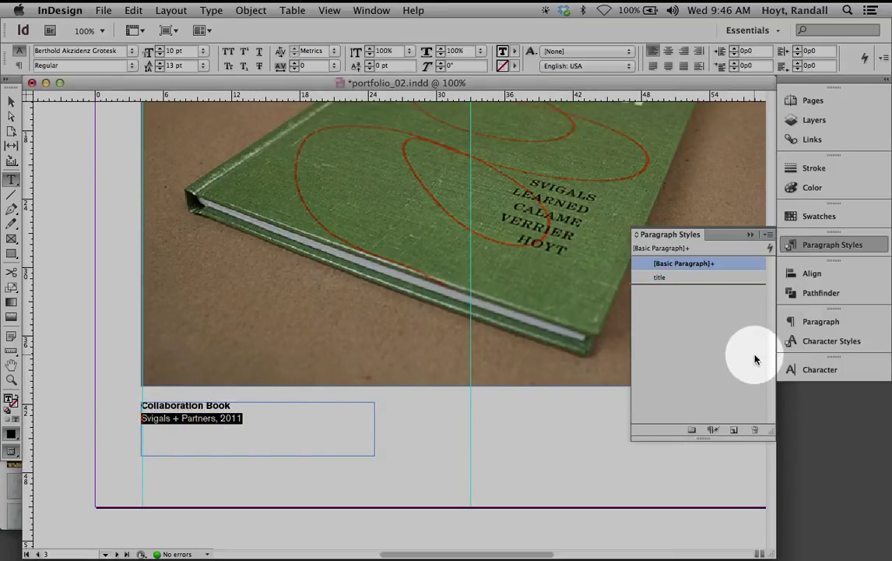
Step: Create a paragraph style named 'text' from the Svigals + Partners, 2011 line (10 pt on 13 pt), undoing a stray keystroke
left_click(733, 429)
left_click(683, 278)
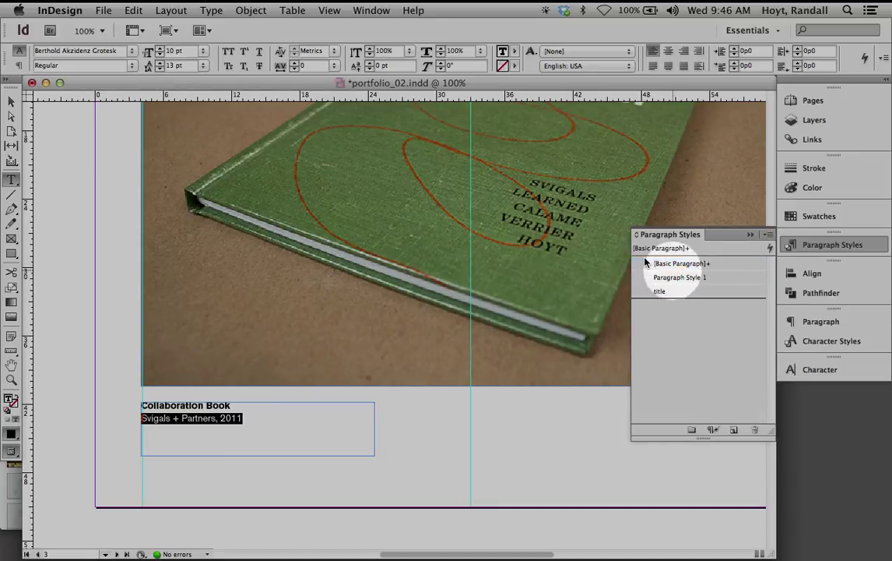
double_click(663, 278)
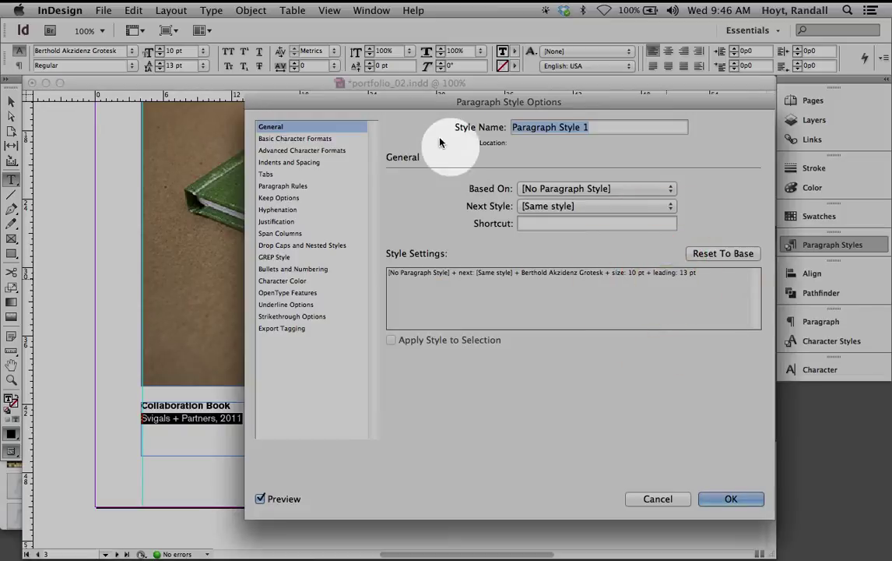
type("text")
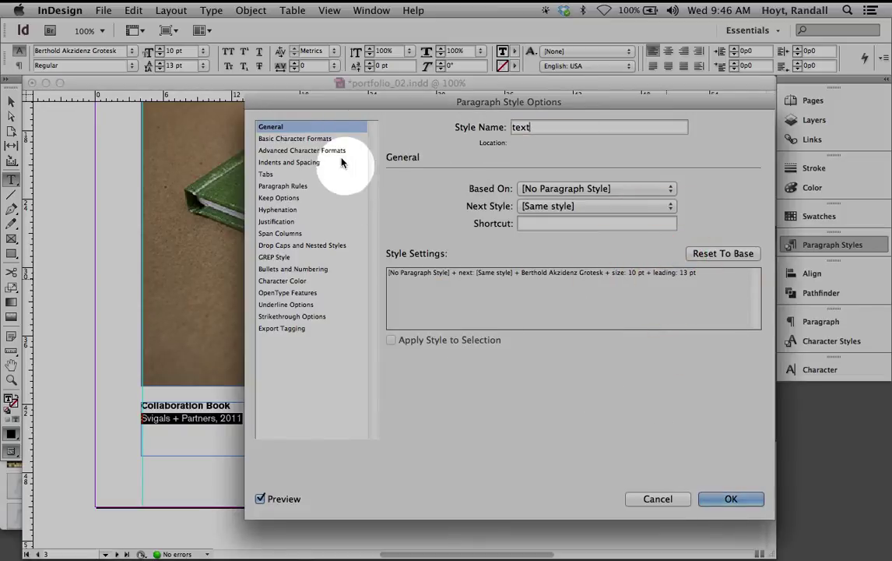
left_click(300, 139)
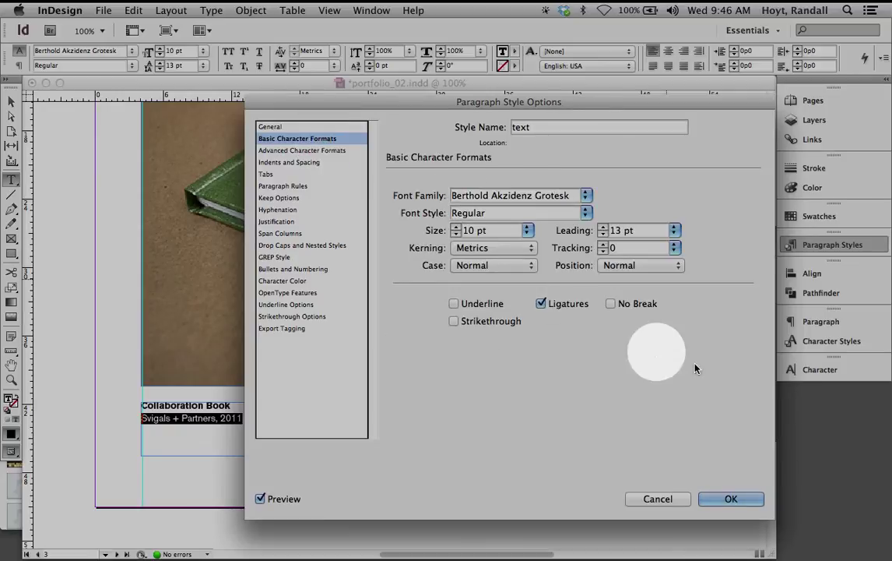
left_click(731, 497)
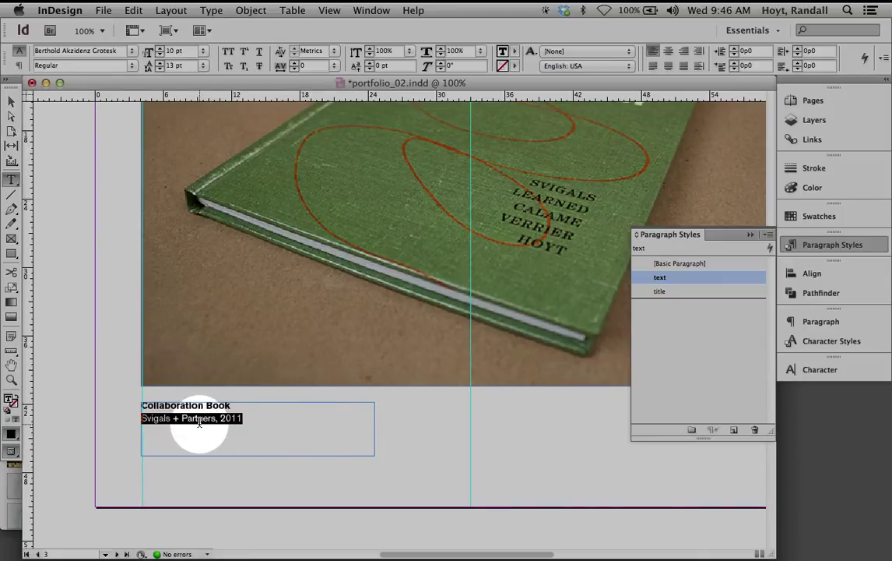
type("v")
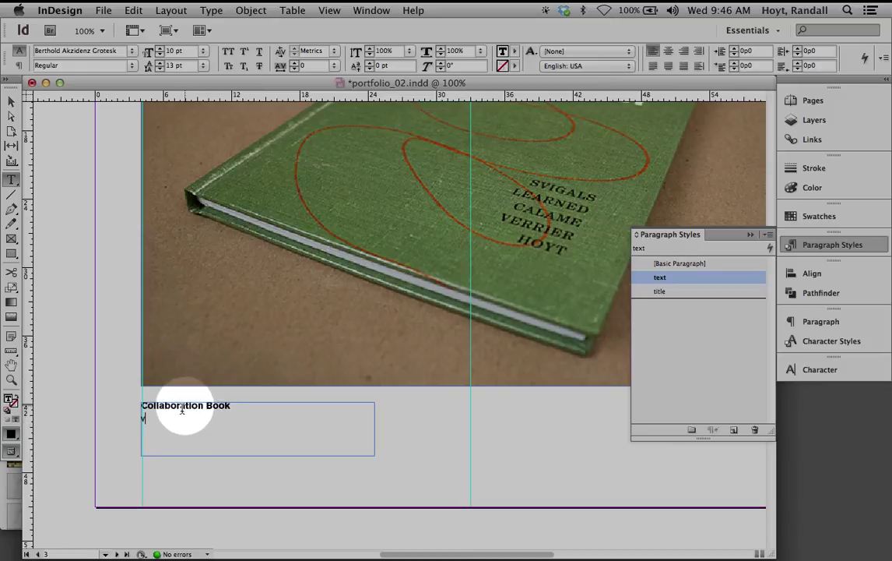
key("super+z")
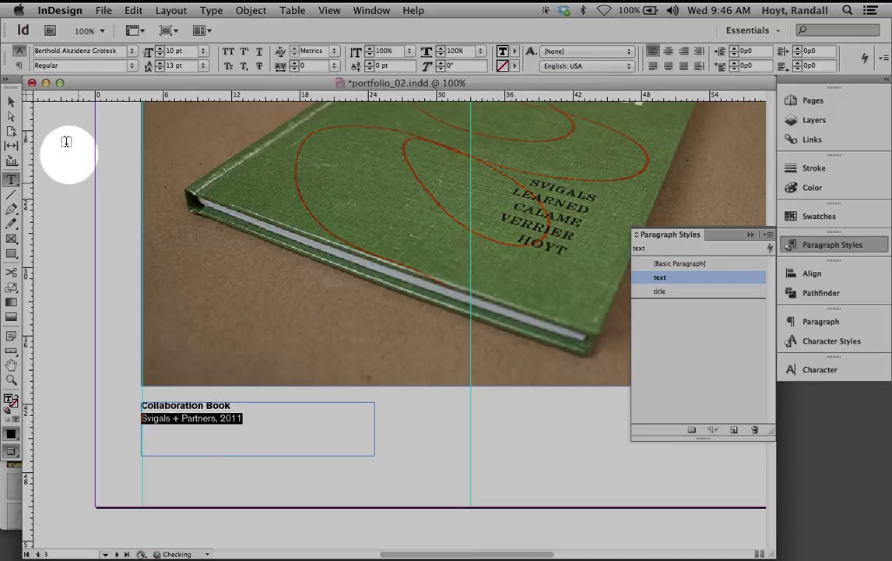
Step: Delete both lines of the page 3 photo caption, then undo to restore them
left_click(13, 102)
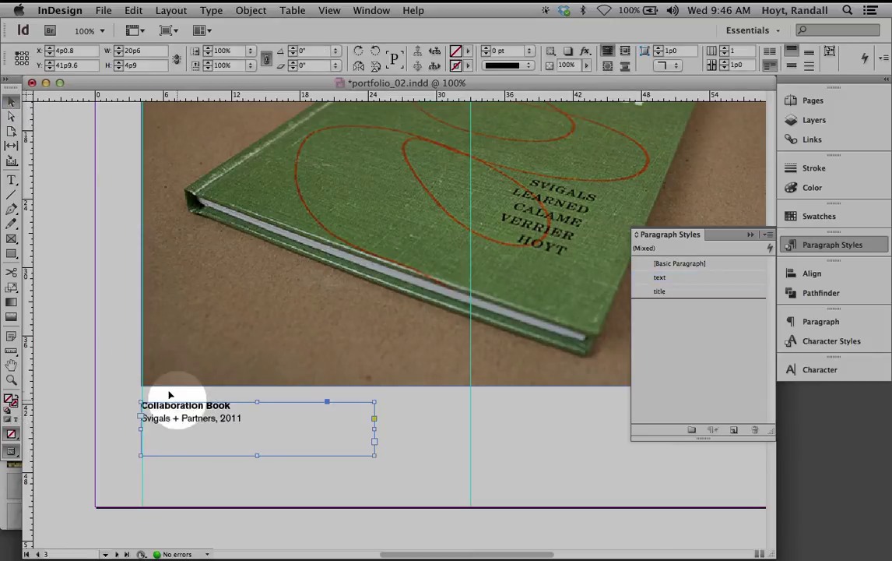
left_click(401, 443)
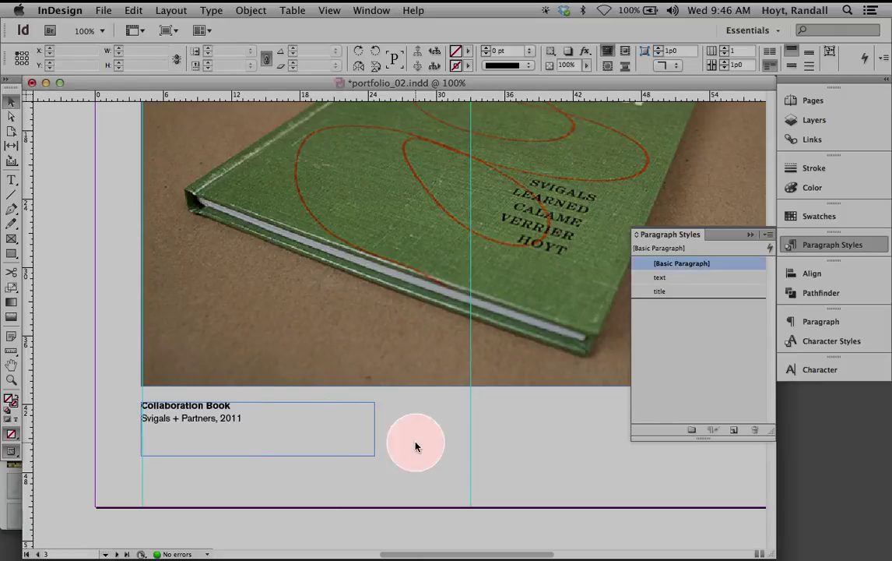
double_click(217, 433)
left_click_drag(259, 417, 70, 389)
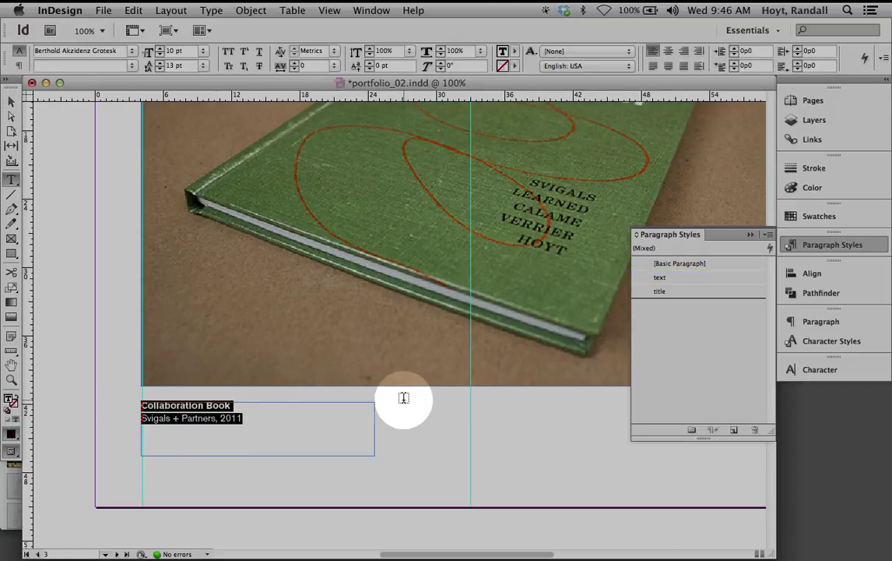
key("BackSpace")
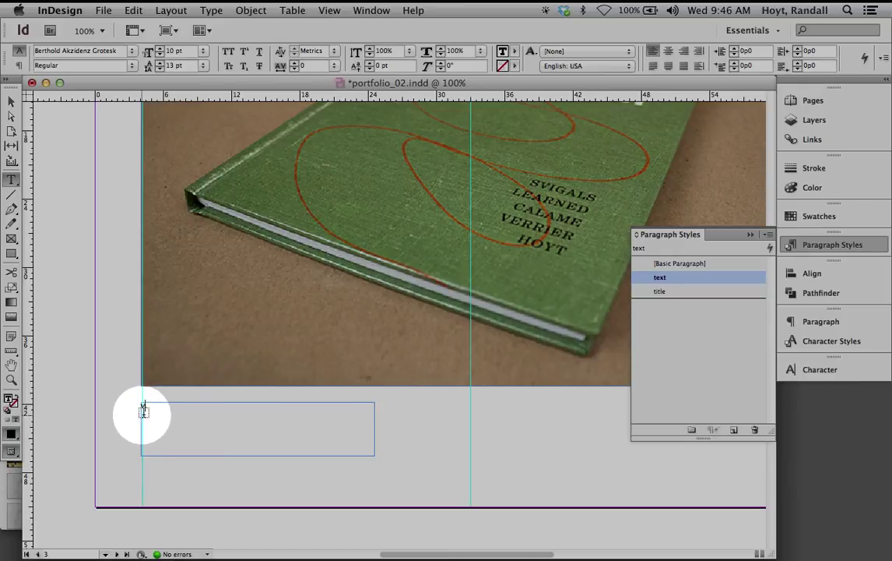
key("ctrl+z")
left_click(11, 102)
Step: Zoom out to 50% and pan up until page 2's website screenshots are in view
key("super+minus")
left_click_drag(513, 369, 445, 458)
left_click_drag(464, 280, 464, 426)
left_click_drag(464, 268, 464, 358)
Step: Draw a text frame under the page 2 screenshot, zoom to 100%, and type 'Architectureplusart.com Blog / Svigals + Partners'
left_click(11, 179)
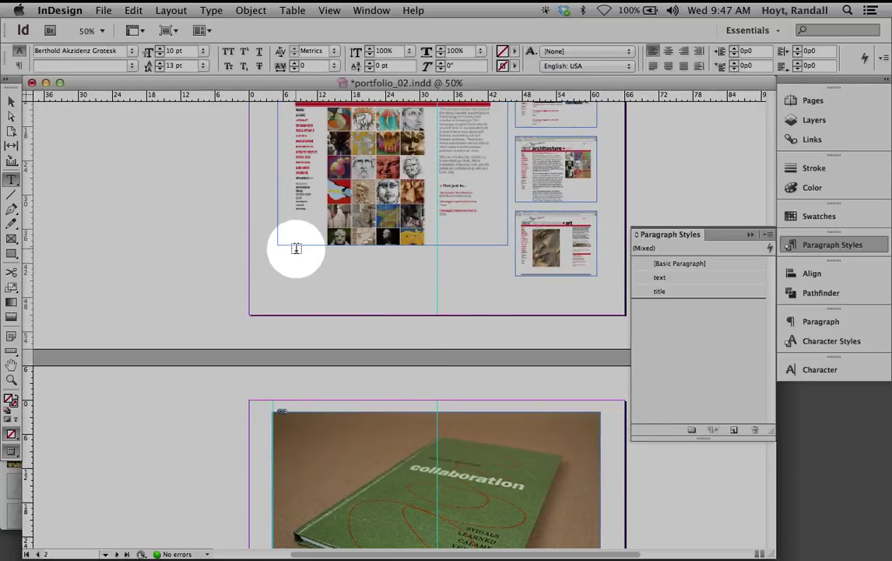
left_click_drag(288, 272, 386, 277)
left_click(11, 102)
left_click(325, 258)
key("super+1")
double_click(364, 312)
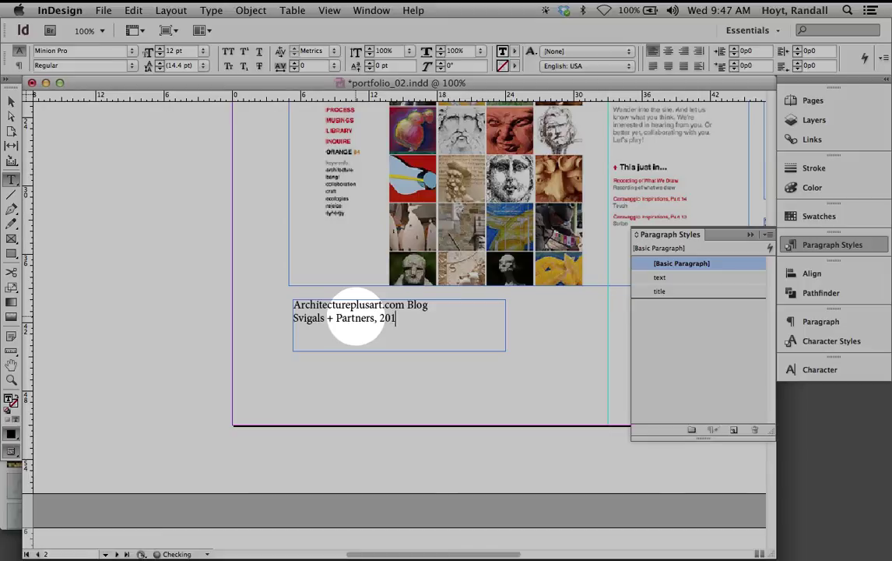
Step: Apply the title style to the Architectureplusart.com Blog line and the text style to the 2010 credit line
left_click_drag(431, 304, 265, 308)
left_click(660, 291)
left_click_drag(400, 318, 279, 318)
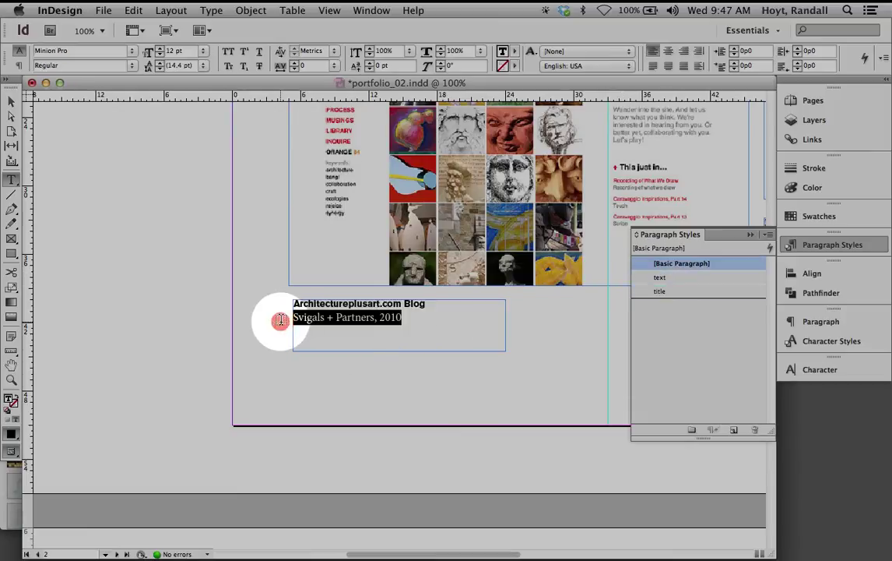
left_click(703, 278)
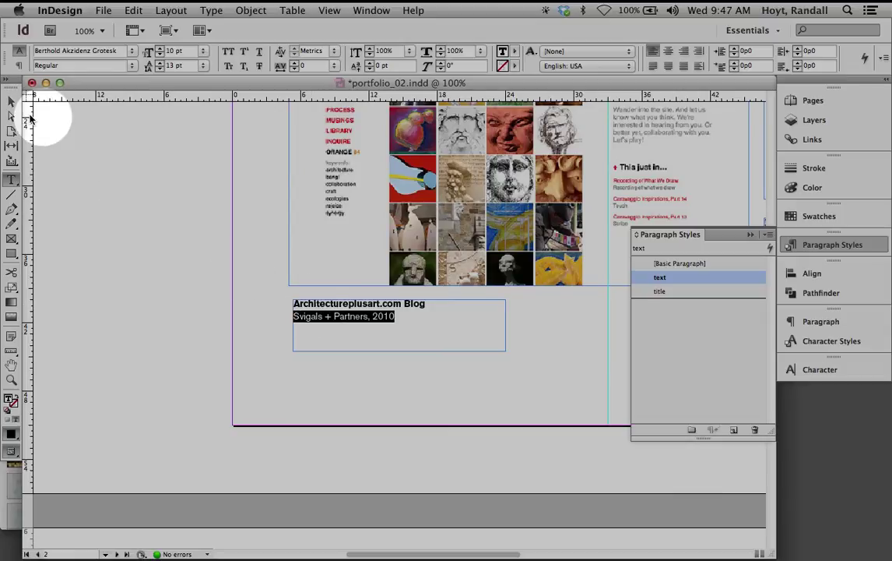
left_click(25, 117)
left_click(475, 383)
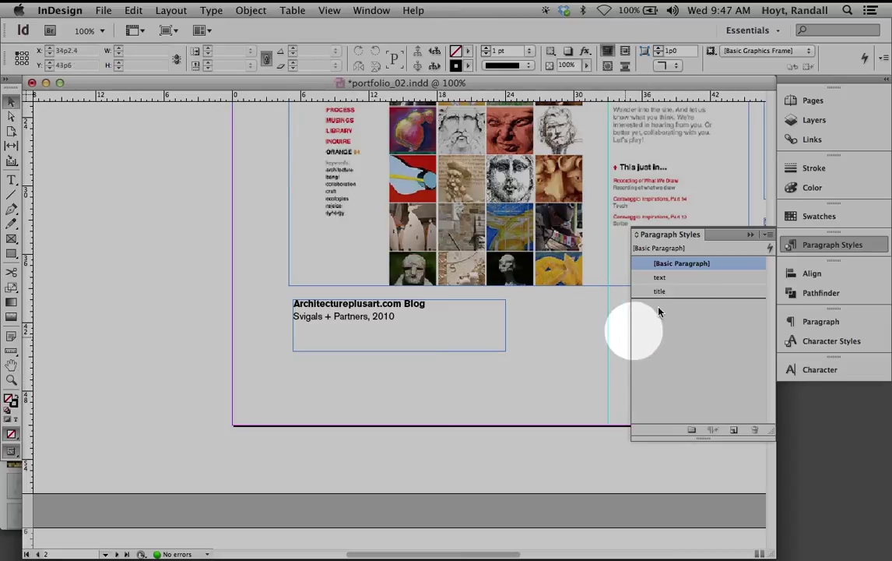
Step: Set the title style's character colour to the C=0 M=100 Y=0 K=0 swatch, dismissing a crash alert
double_click(695, 291)
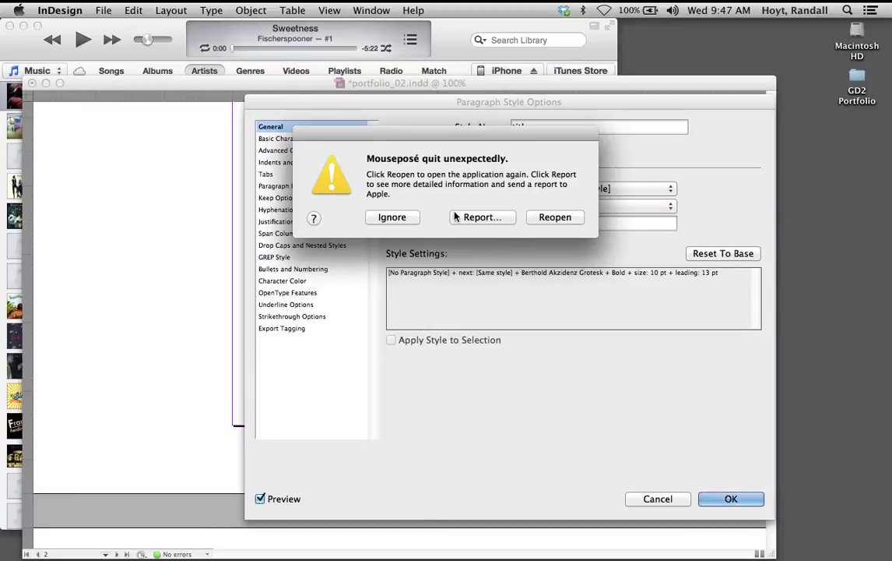
left_click(378, 216)
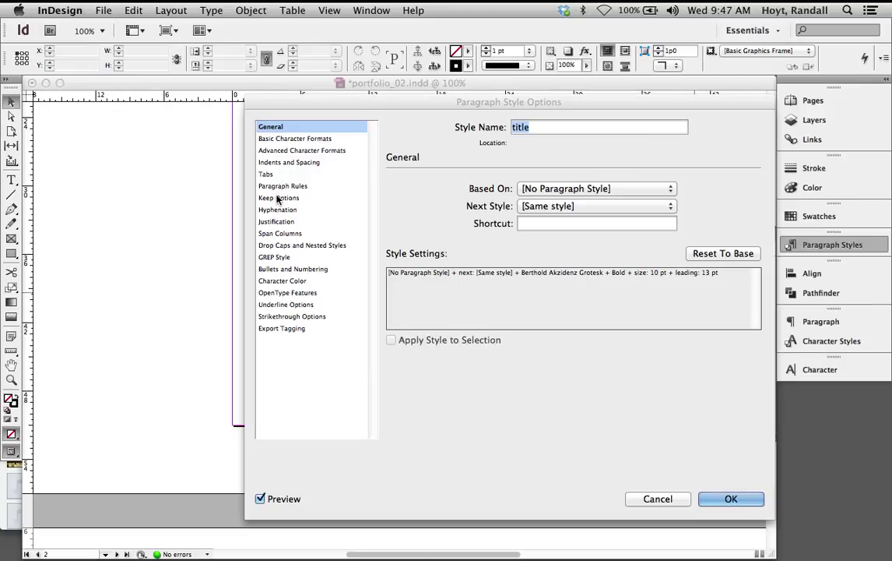
left_click(283, 280)
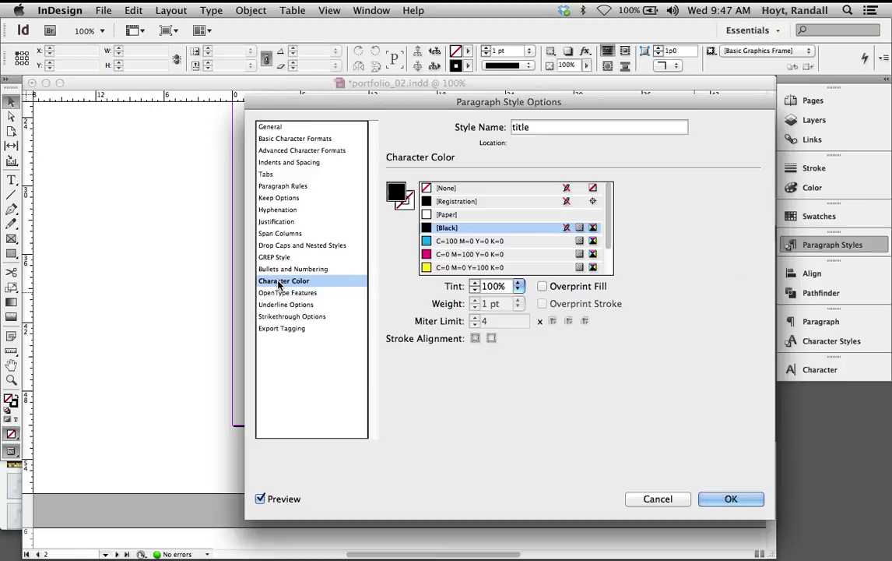
left_click(464, 253)
left_click(717, 498)
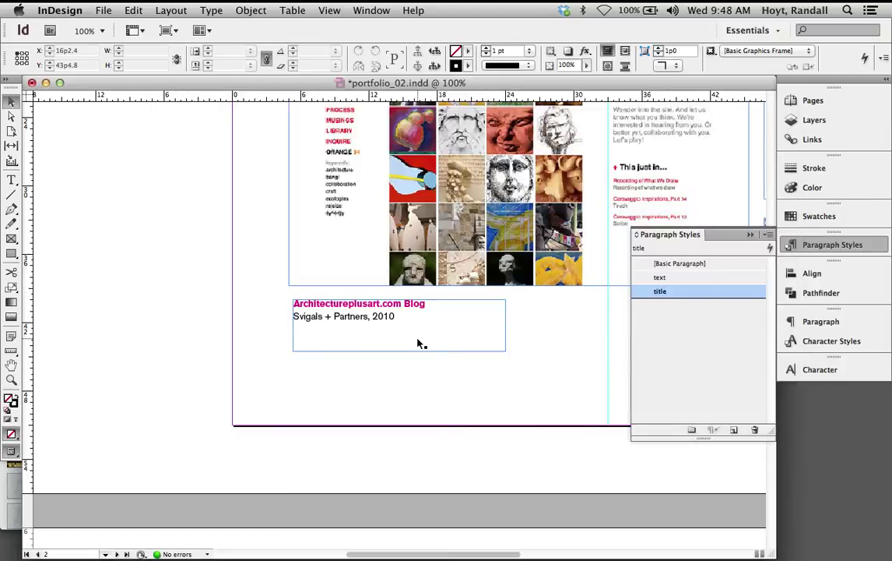
Step: Zoom out to 25% and select and copy the blog caption frame on page 2
scroll(358, 307, "down", 15)
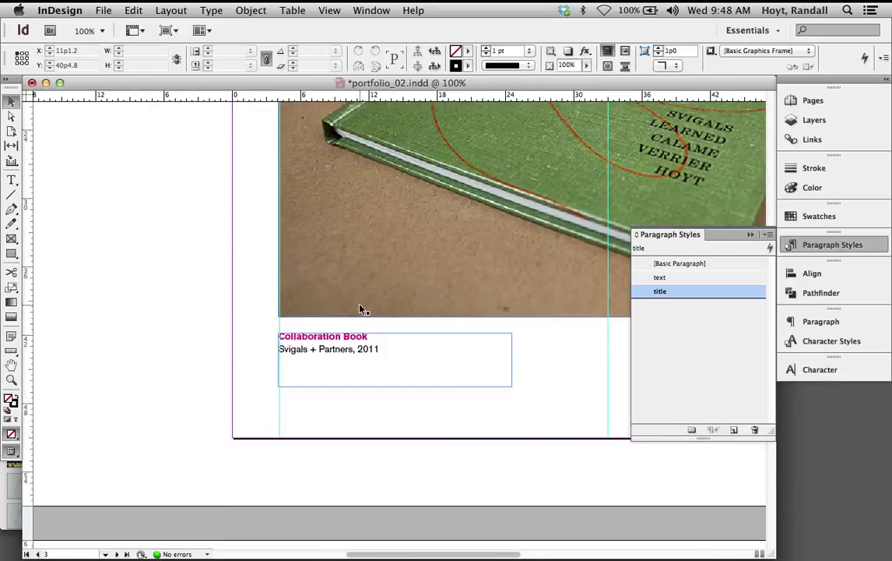
scroll(350, 341, "up", 12)
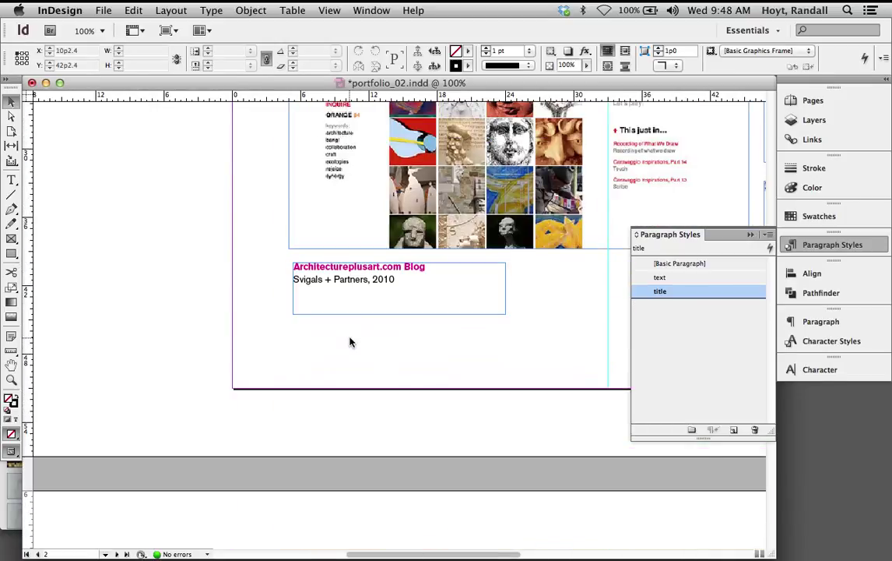
scroll(351, 340, "down", 9)
key("super+minus")
key("super+minus")
scroll(331, 345, "right", 3)
key("super+minus")
left_click(360, 196)
scroll(445, 194, "up", 10)
scroll(445, 195, "down", 5)
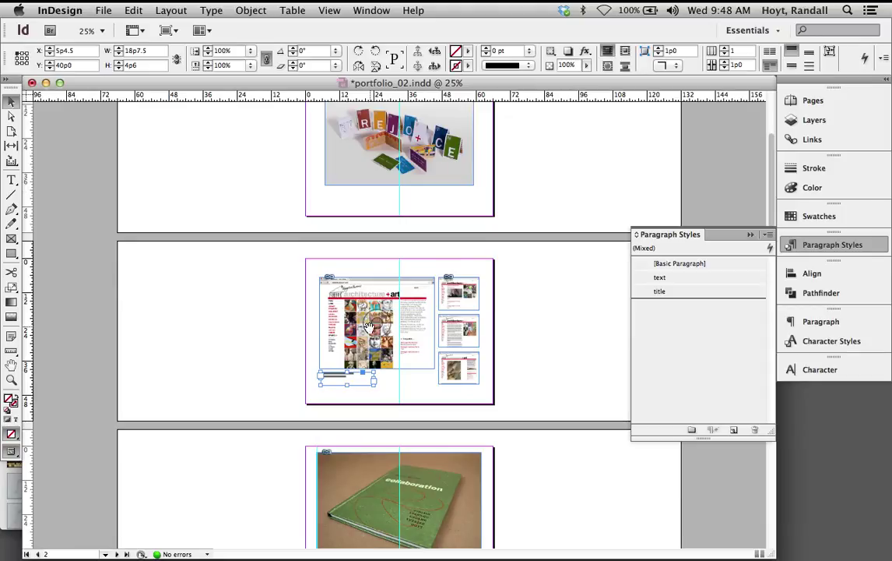
key("super+shift+a")
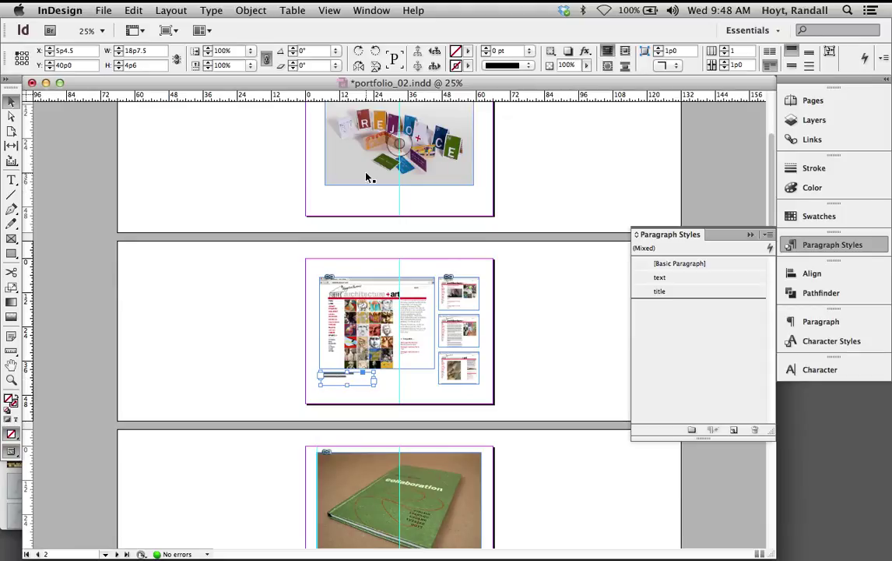
Step: Paste the blog caption onto the page 1 cards photo at 75%, then cut it back off
left_click(392, 138)
scroll(392, 140, "up", 2)
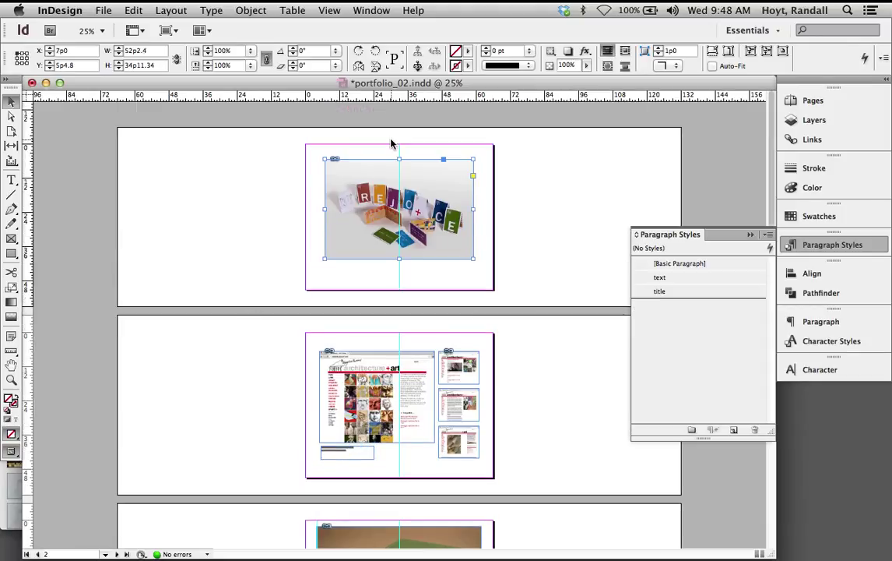
key("super+equal")
key("super+equal")
key("super+alt+bracketright")
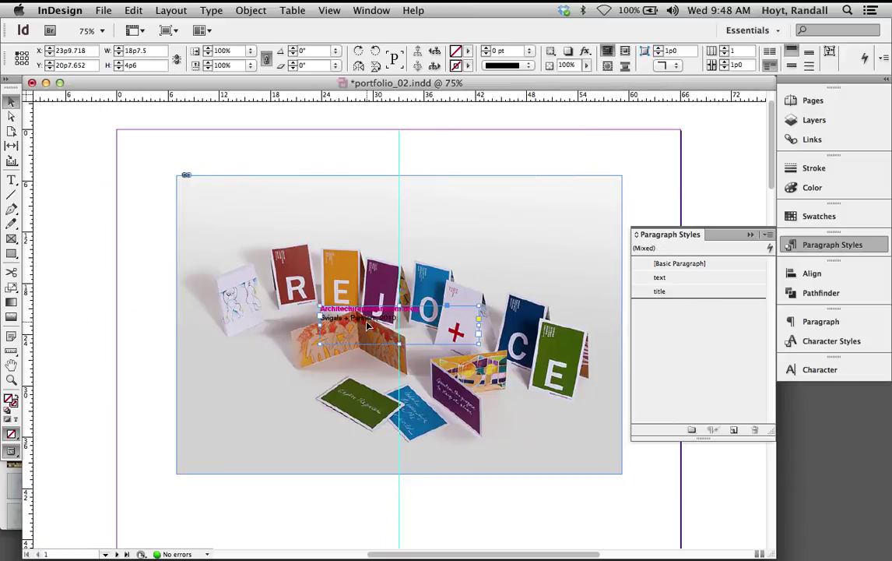
key("super+x")
left_click(211, 10)
mouse_move(134, 10)
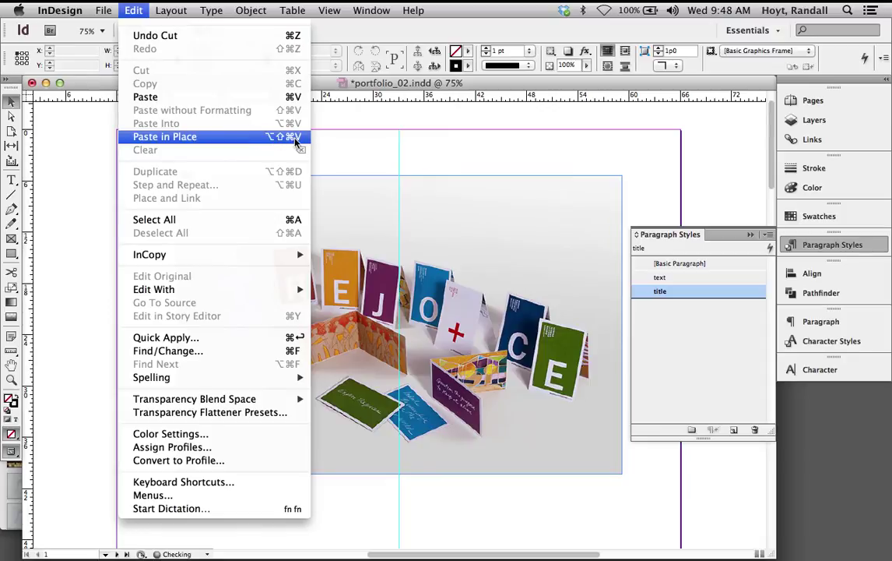
Step: Try pasting the blog caption in place on page 1, then undo the stray pastes
left_click(295, 140)
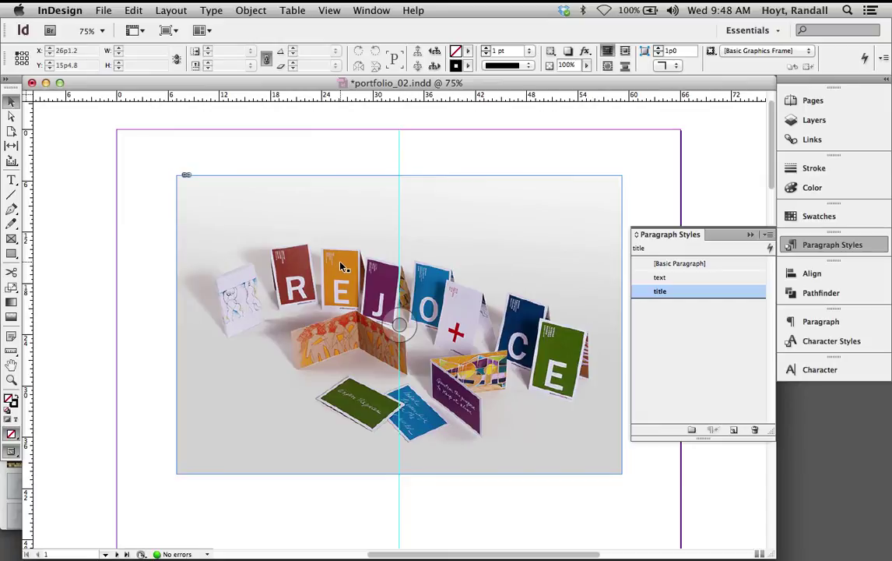
key("super+v")
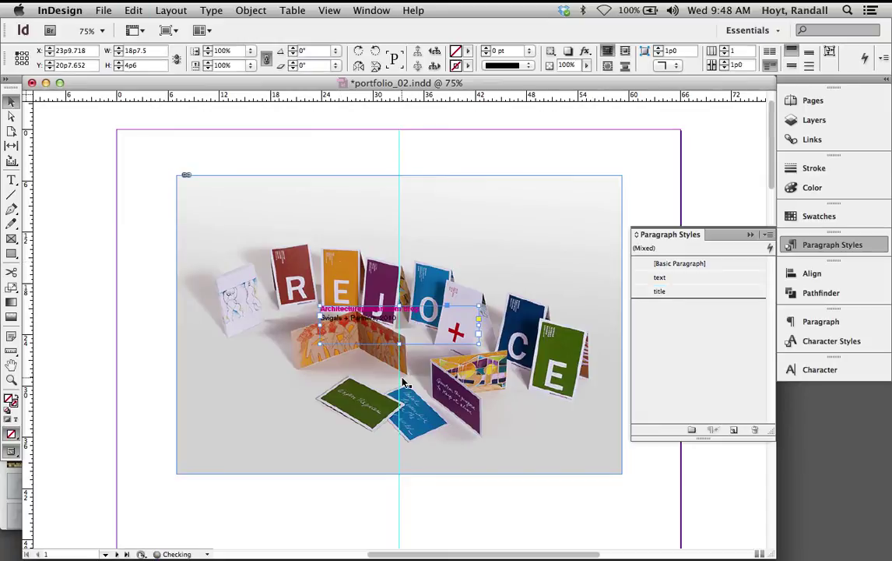
key("shift+super+a")
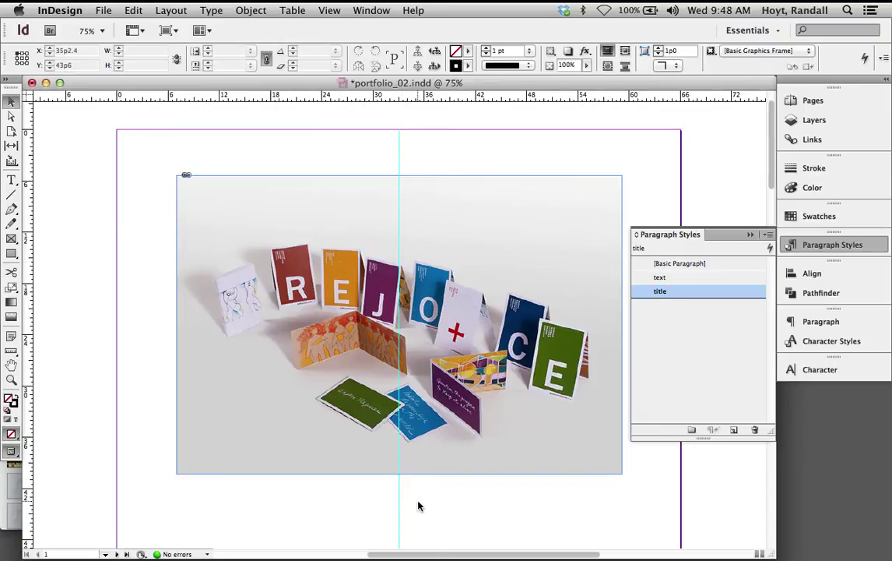
key("super+v")
key("super+z")
Step: Paste the page 3 Collaboration Book caption in place beneath the cards photo on page 1
scroll(418, 504, "down", 15)
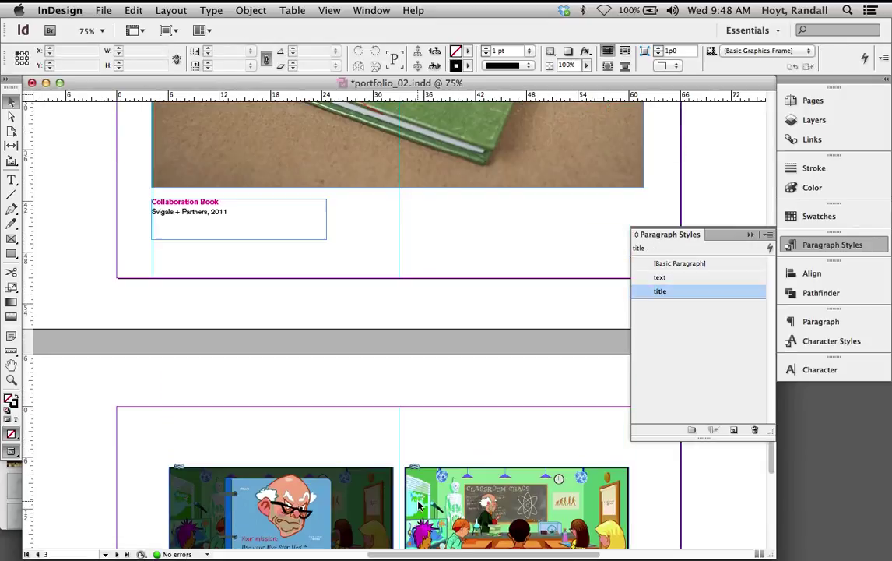
left_click(208, 215)
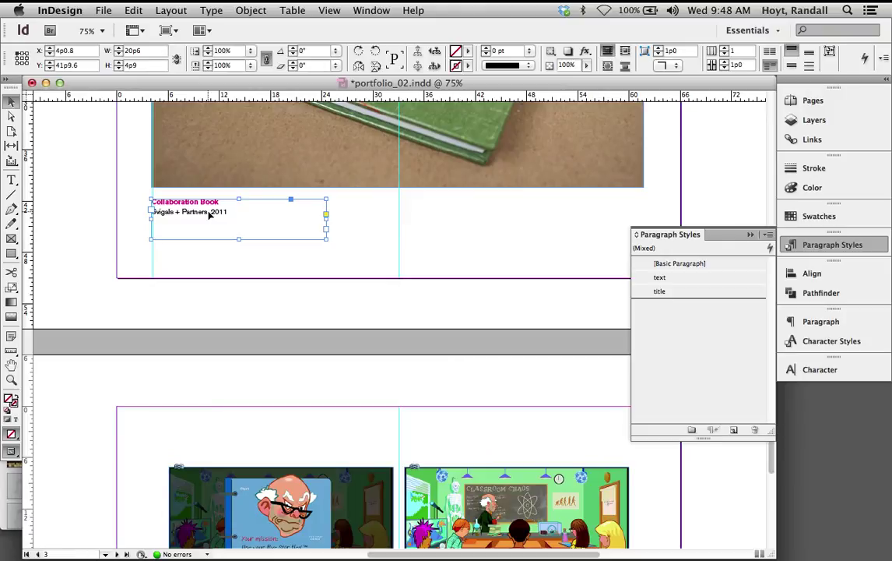
scroll(344, 216, "up", 15)
left_click(343, 216)
key("super+alt+shift+v")
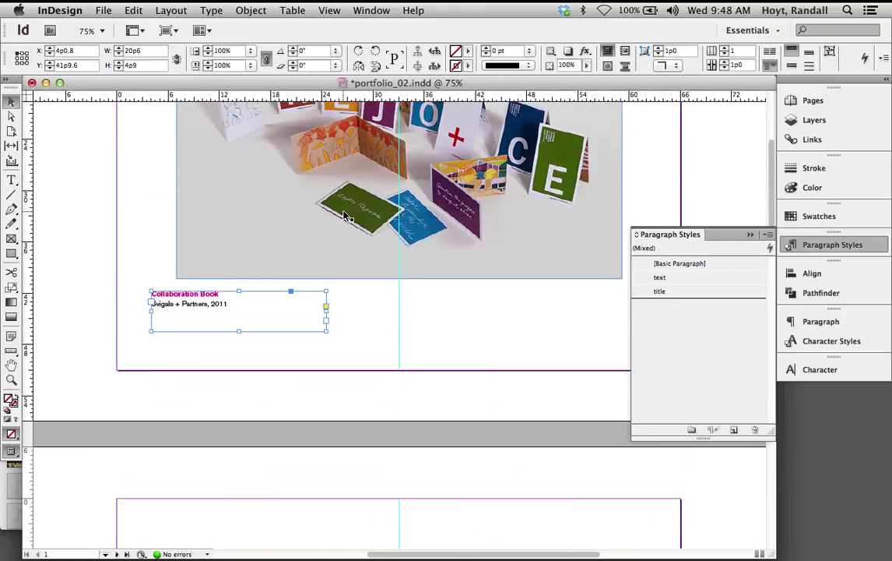
key("super+minus")
key("super+minus")
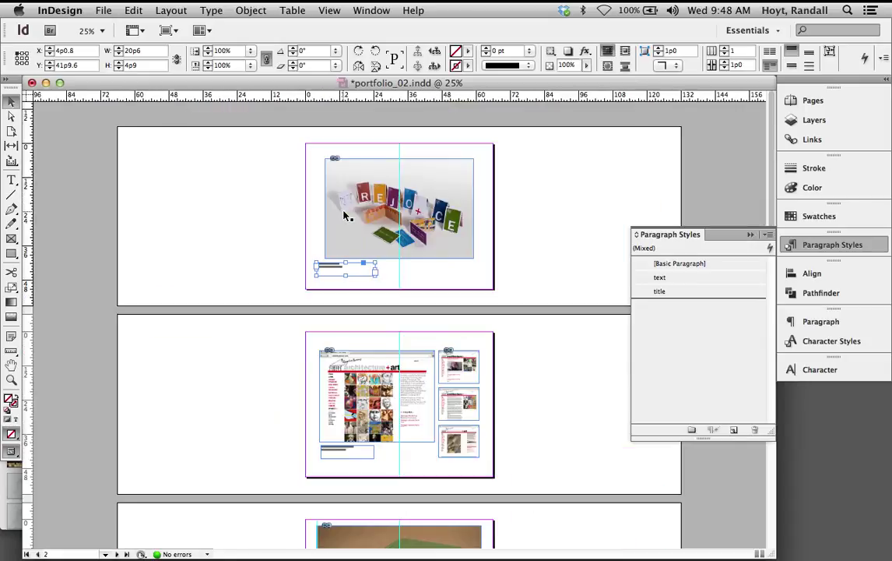
key("super+equal")
key("super+equal")
Step: Drag a vertical guide along the photo's left edge and a horizontal guide at 45p0, snapping the caption to X 6p0, Y 45p0
left_click_drag(427, 284, 348, 407)
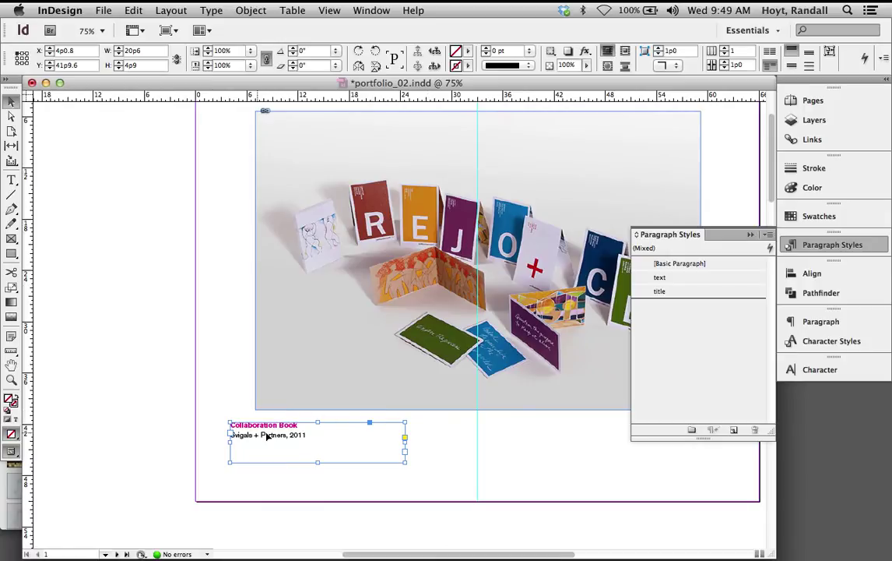
scroll(440, 421, "down", 4)
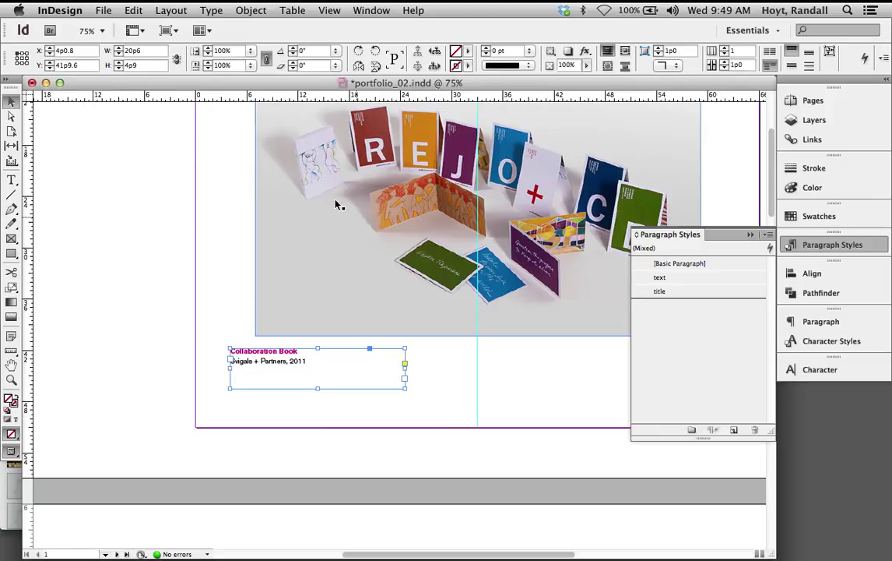
left_click_drag(249, 356, 275, 357)
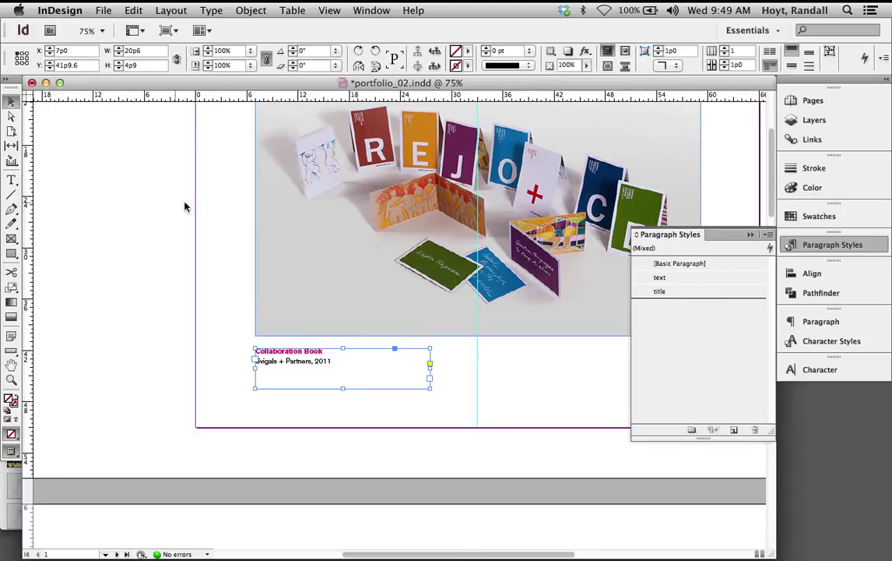
left_click_drag(26, 156, 247, 167)
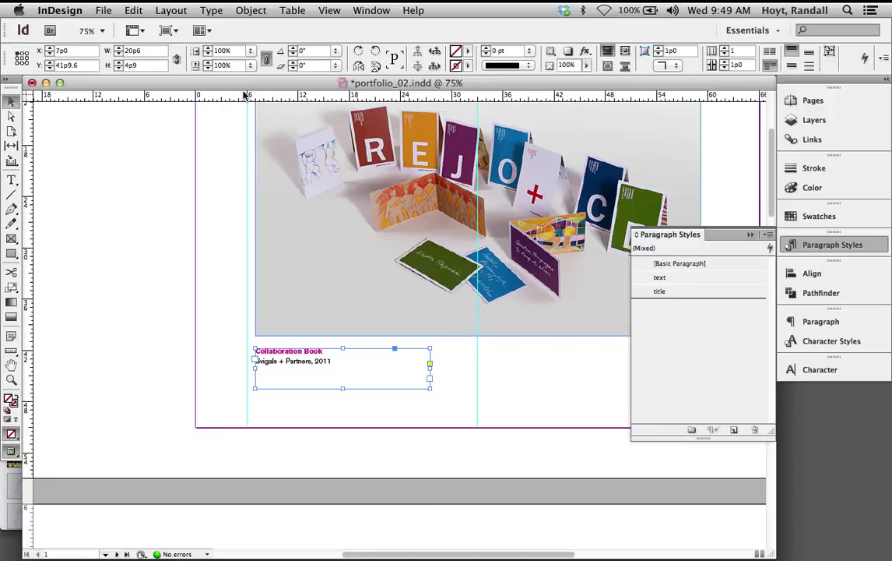
left_click_drag(177, 99, 169, 402)
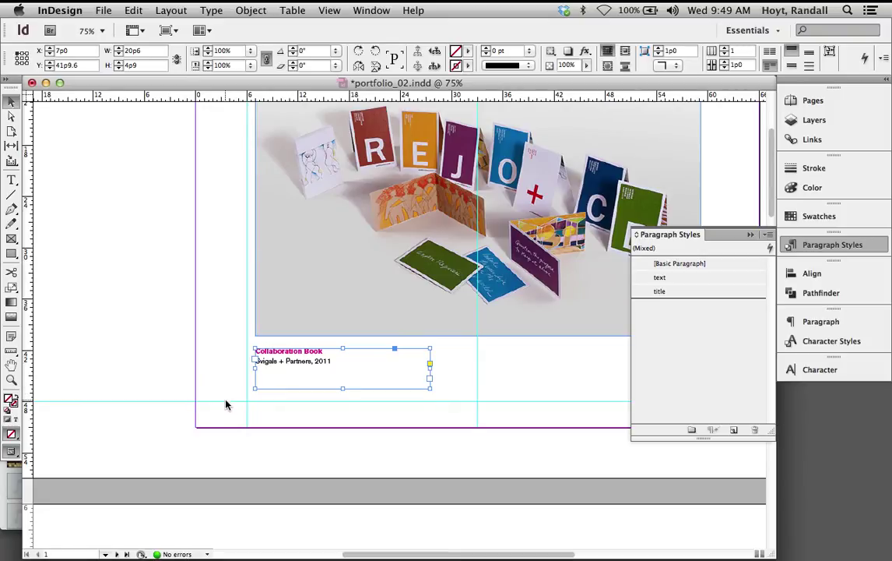
left_click_drag(226, 401, 221, 345)
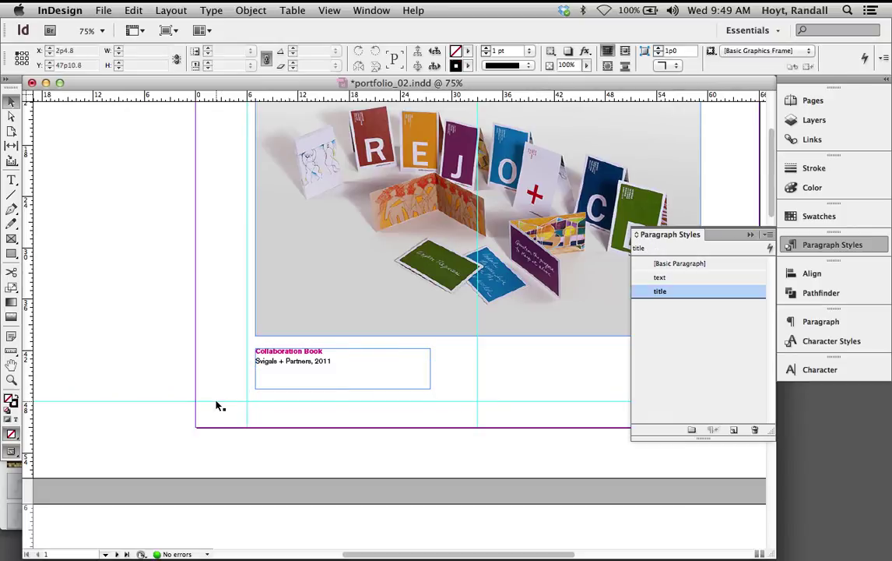
left_click_drag(219, 403, 214, 376)
left_click_drag(283, 358, 275, 379)
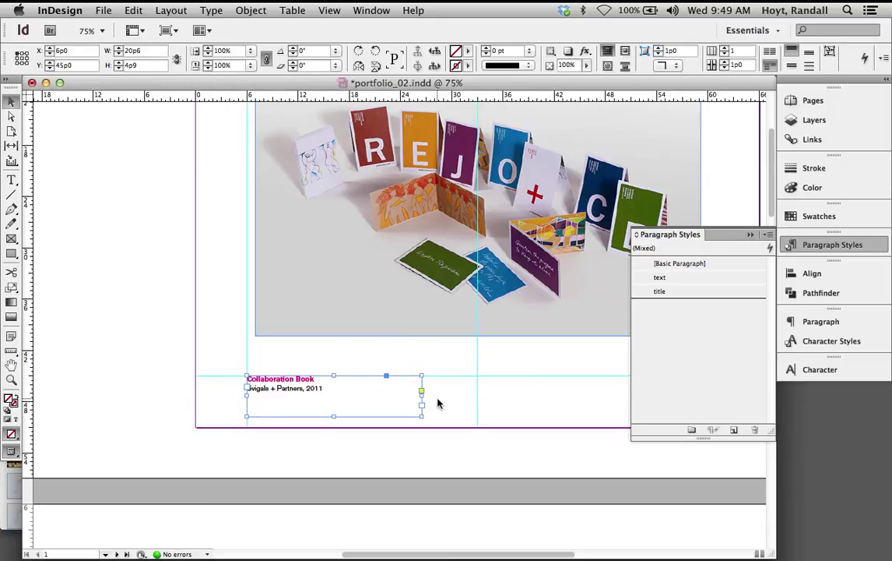
Step: Delete the selected page 1 guides and open the A-Master page from the Pages panel
key("super+minus")
key("super+equal")
key("super+equal")
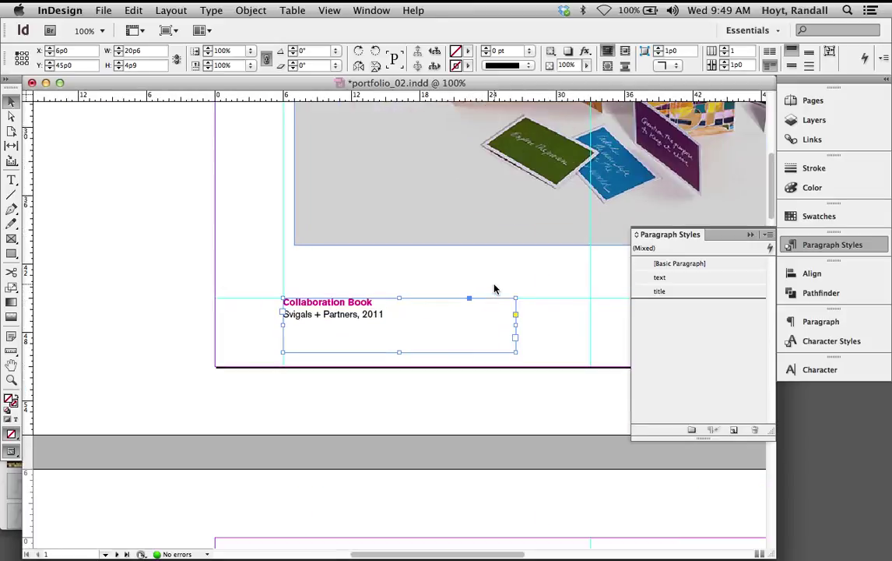
left_click(253, 302)
left_click(285, 276)
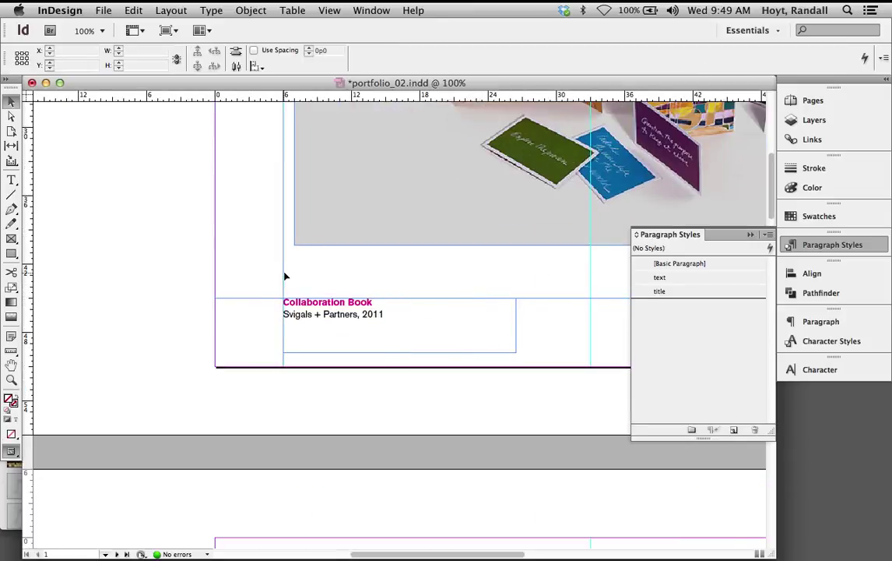
left_click(813, 100)
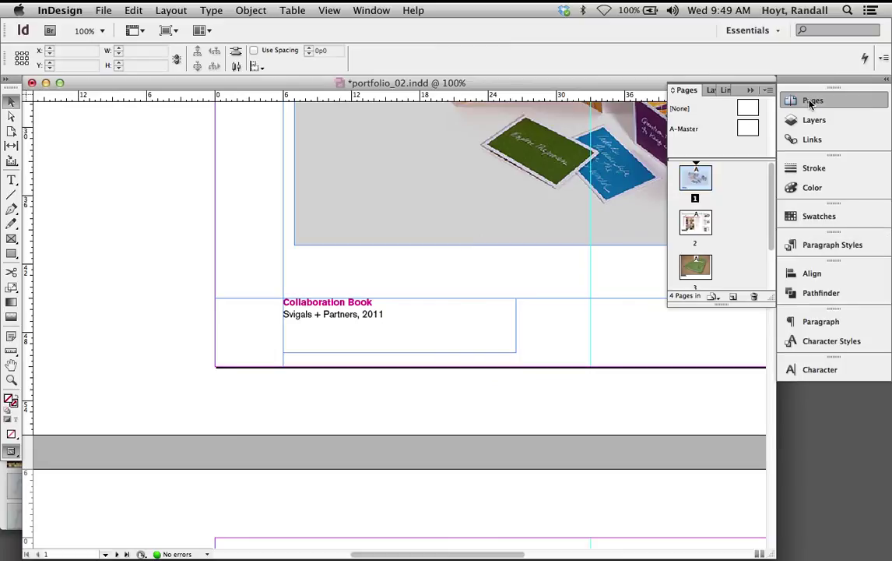
double_click(744, 130)
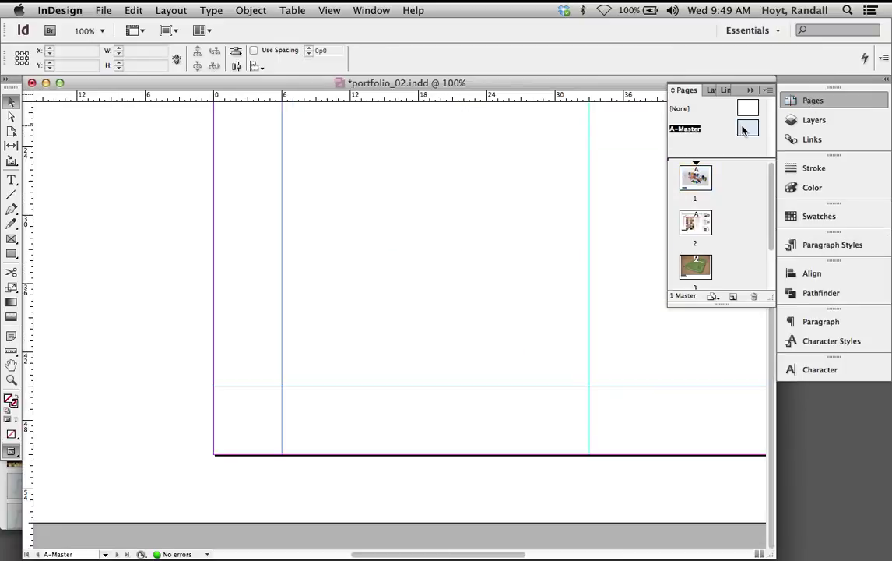
key("Delete")
Step: Check page 1's guides against the layout, then return to the A-Master page
double_click(707, 181)
left_click(282, 366)
left_click(289, 360)
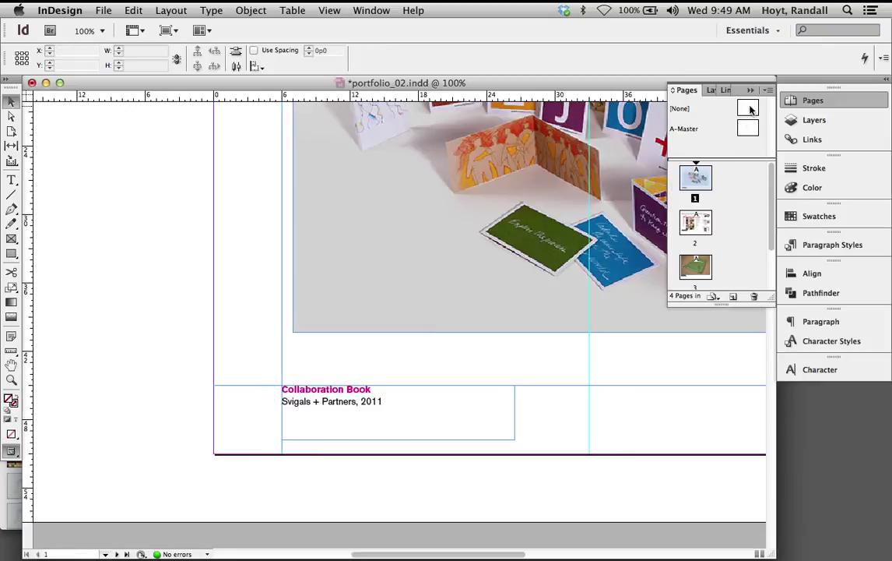
double_click(747, 128)
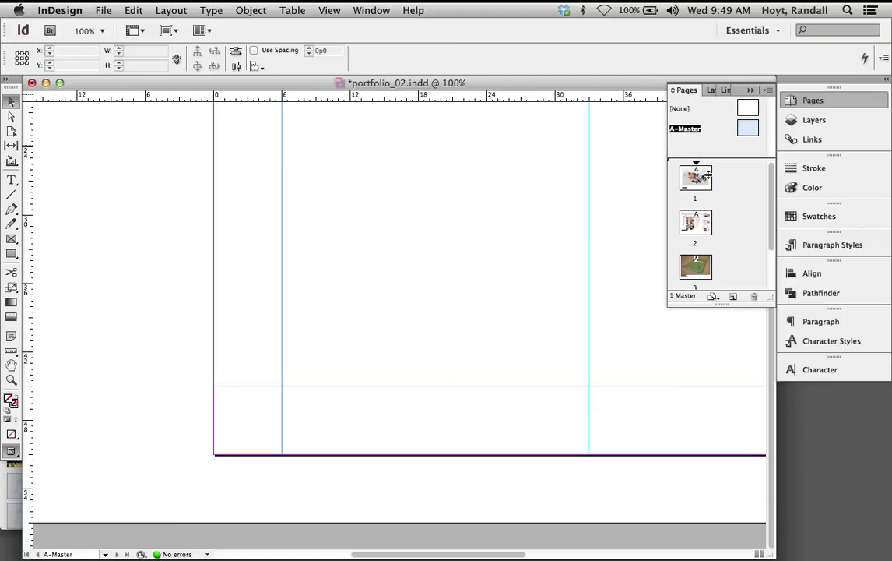
Step: Drag the page 2 and page 3 captions down onto the bottom guide
double_click(696, 222)
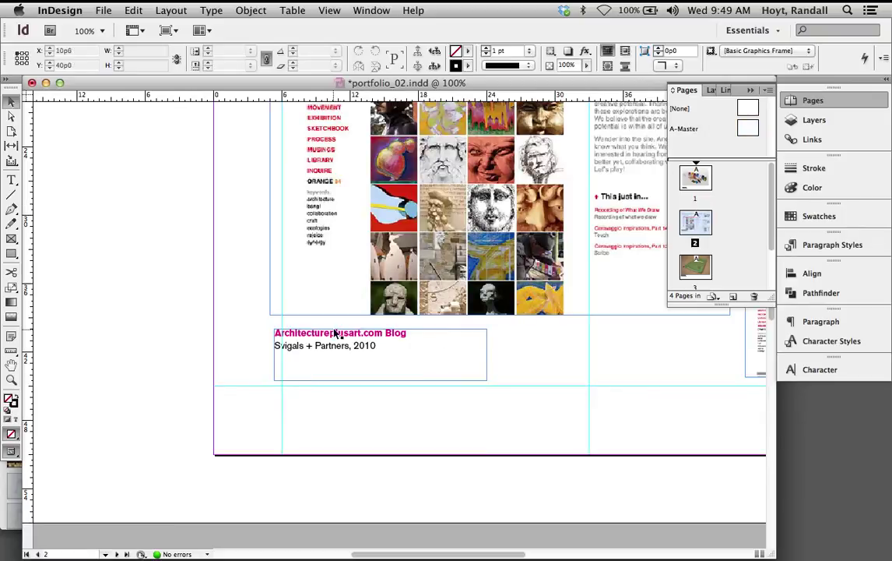
left_click_drag(336, 333, 344, 390)
scroll(360, 412, "down", 2)
scroll(360, 411, "down", 10)
left_click_drag(347, 327, 316, 369)
Step: Copy the Collaboration Book caption onto page 4 and place it at X 6p0, Y 45p0
key("super+minus")
key("super+minus")
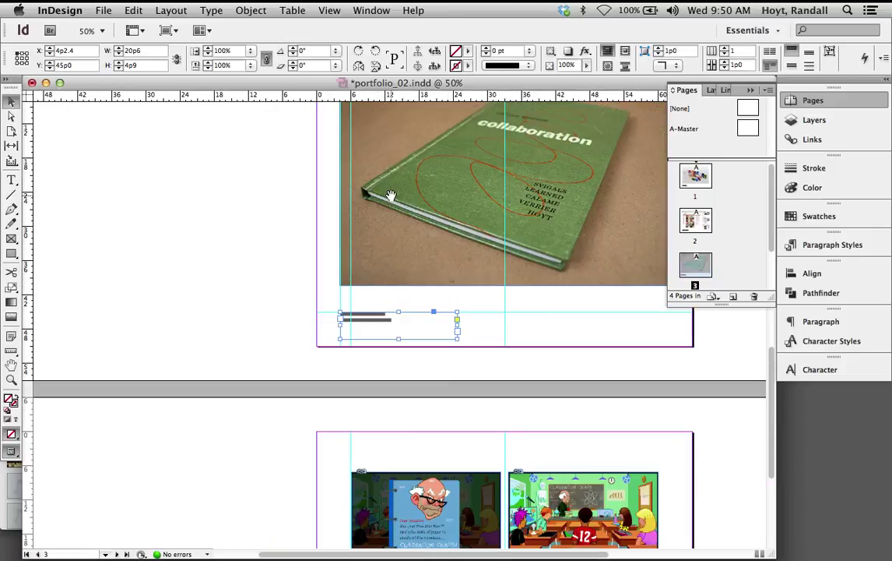
scroll(435, 200, "down", 3)
key("super+c")
scroll(401, 265, "down", 5)
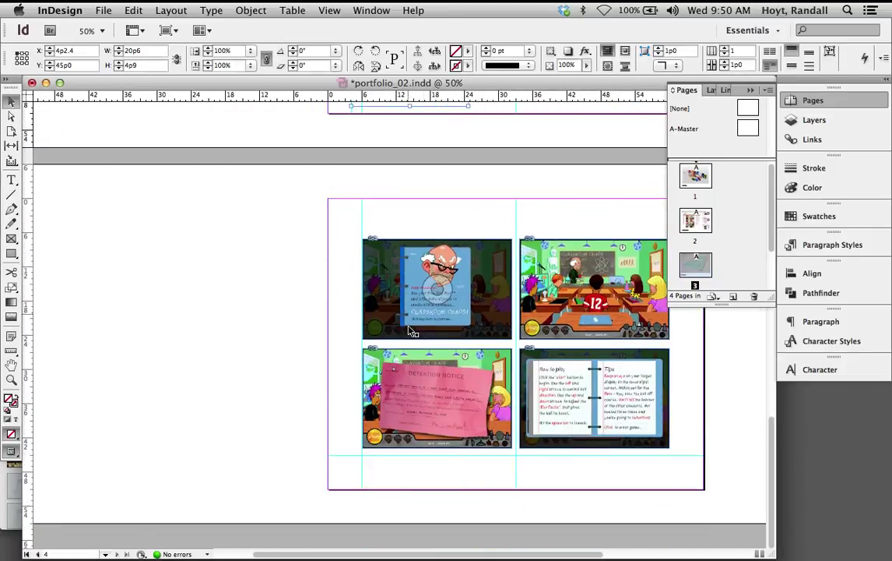
key("super+alt+shift+v")
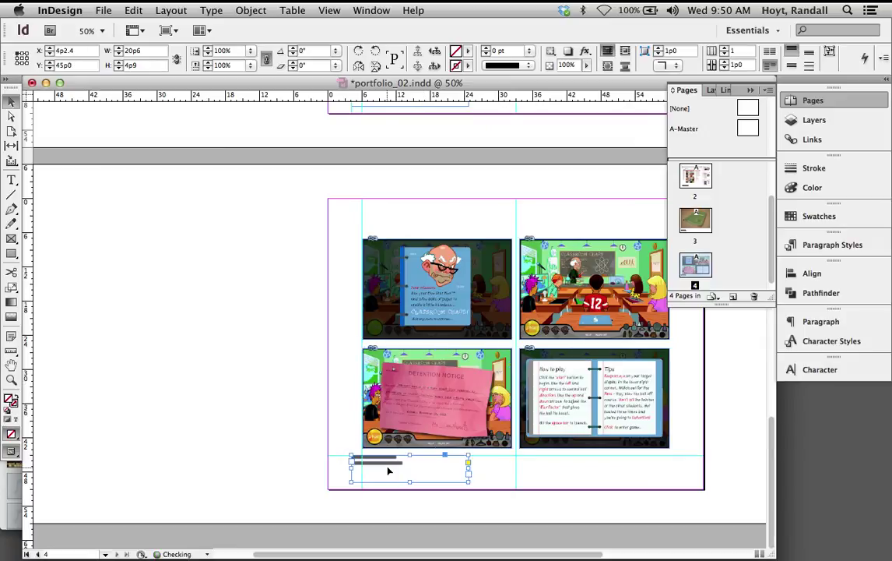
key("super+equal")
left_click_drag(389, 466, 379, 435)
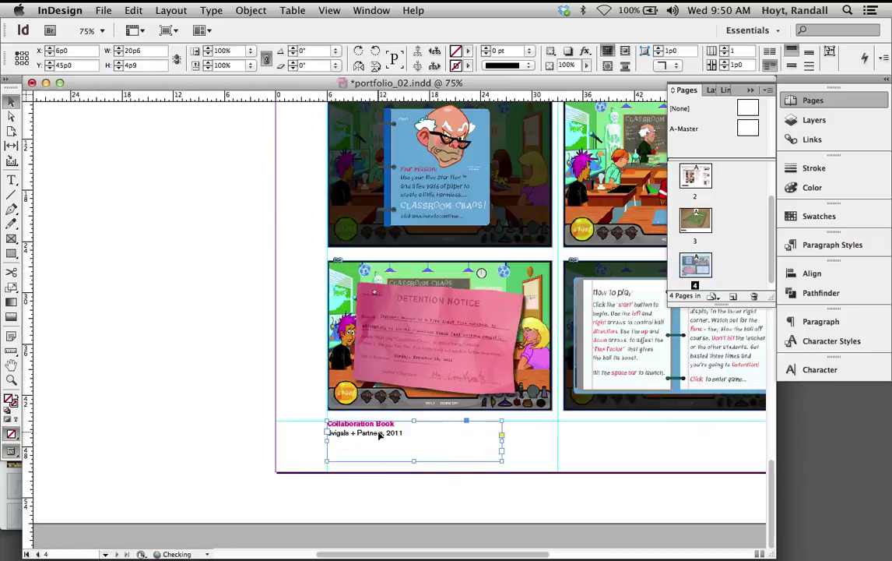
Step: Compare page 3's caption position with the new page 4 caption
scroll(400, 229, "up", 10)
left_click(356, 358)
scroll(364, 428, "down", 10)
scroll(366, 430, "up", 15)
scroll(366, 431, "down", 15)
scroll(368, 432, "up", 5)
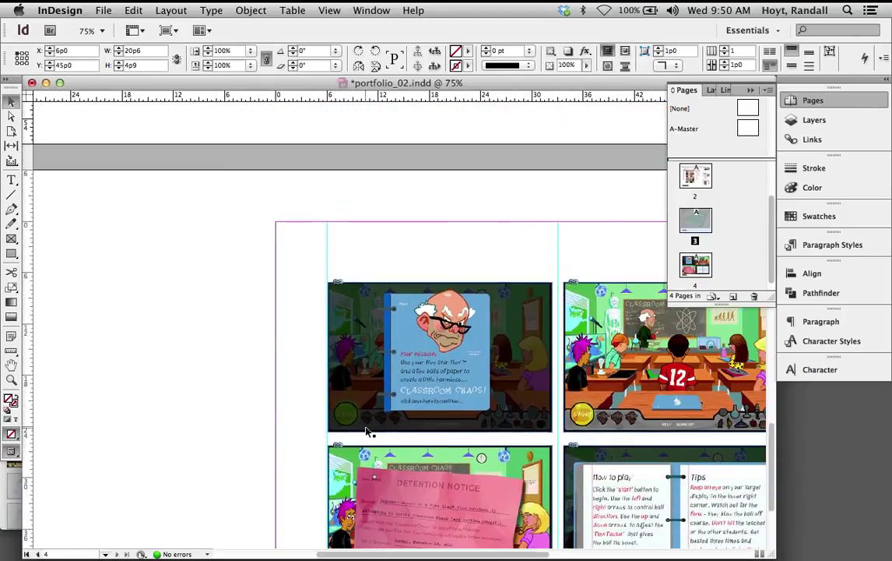
scroll(367, 432, "down", 3)
scroll(368, 431, "down", 3)
scroll(393, 463, "up", 2)
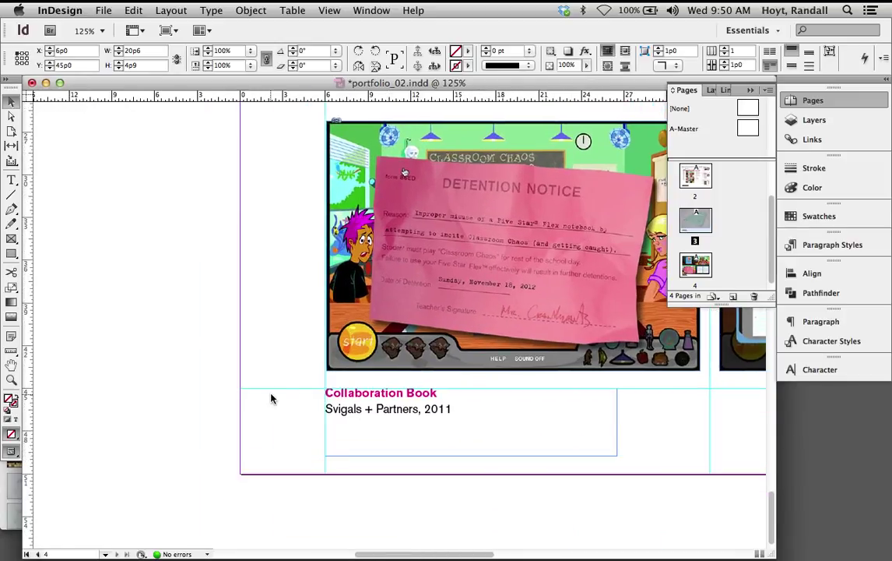
Step: Draw a 6p0 square graphics frame and place it in page 4's top-left corner
left_click(283, 394)
key("f")
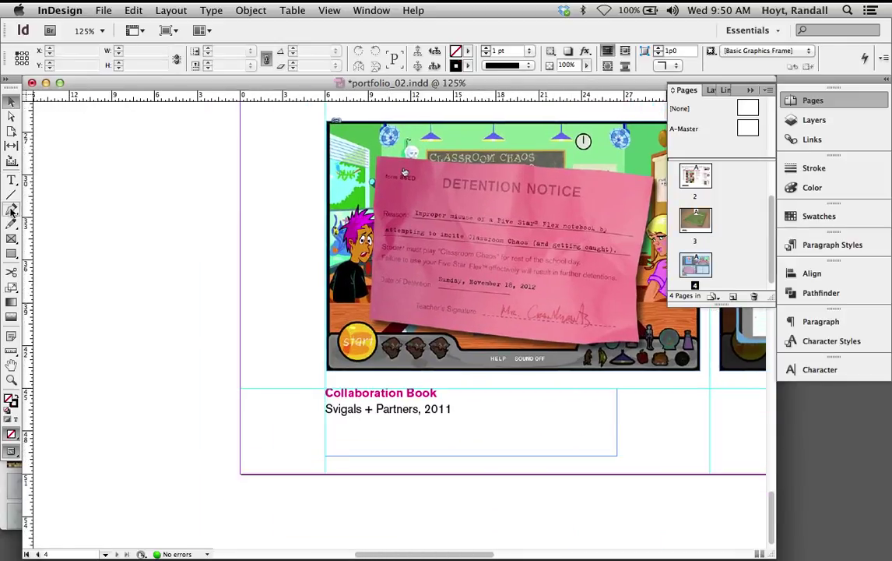
left_click_drag(238, 389, 325, 474)
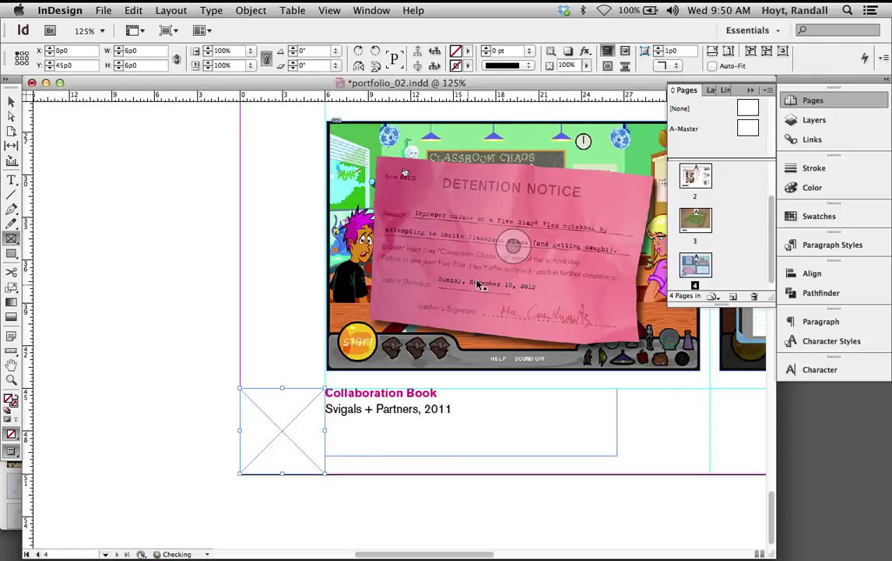
key("super+z")
scroll(514, 218, "up", 6)
key("super+v")
key("v")
left_click_drag(413, 371, 299, 335)
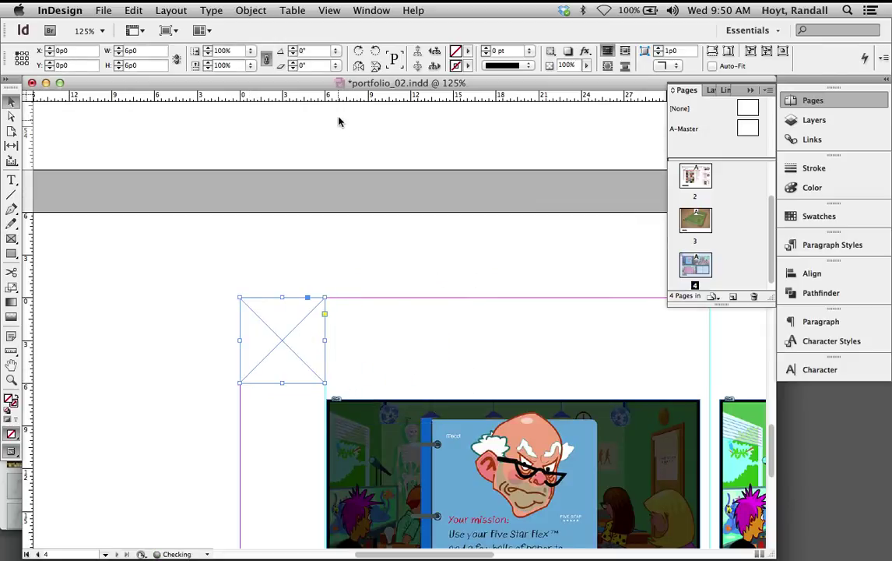
Step: Drag a horizontal ruler guide to the square's bottom edge, 6p0 below the page top
left_click_drag(306, 96, 340, 382)
left_click(452, 356)
left_click_drag(468, 345, 206, 344)
scroll(267, 344, "right", 10)
scroll(310, 355, "right", 3)
Step: Paste a square into the top-right corner, add a vertical guide at its left edge, then delete it
key("super+v")
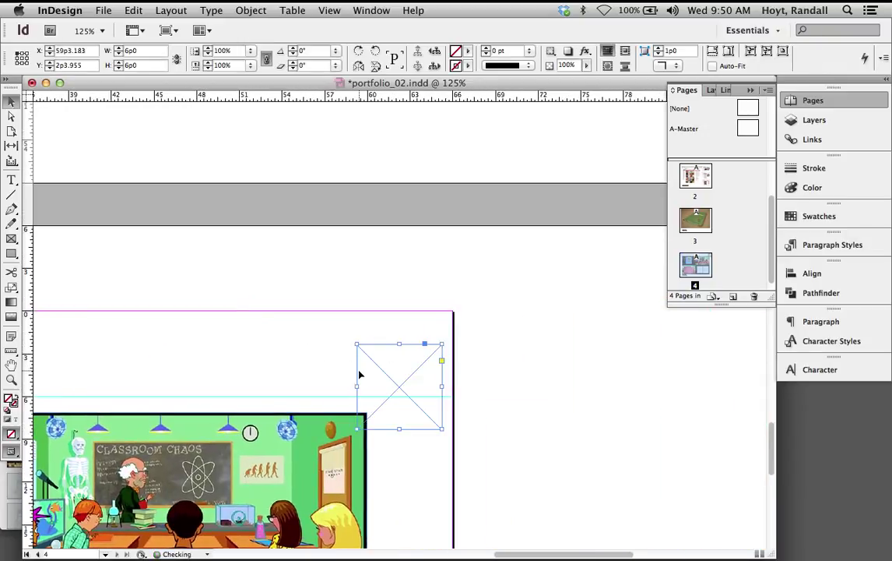
left_click_drag(392, 386, 403, 352)
left_click_drag(29, 345, 368, 340)
scroll(462, 357, "down", 15)
scroll(445, 243, "up", 3)
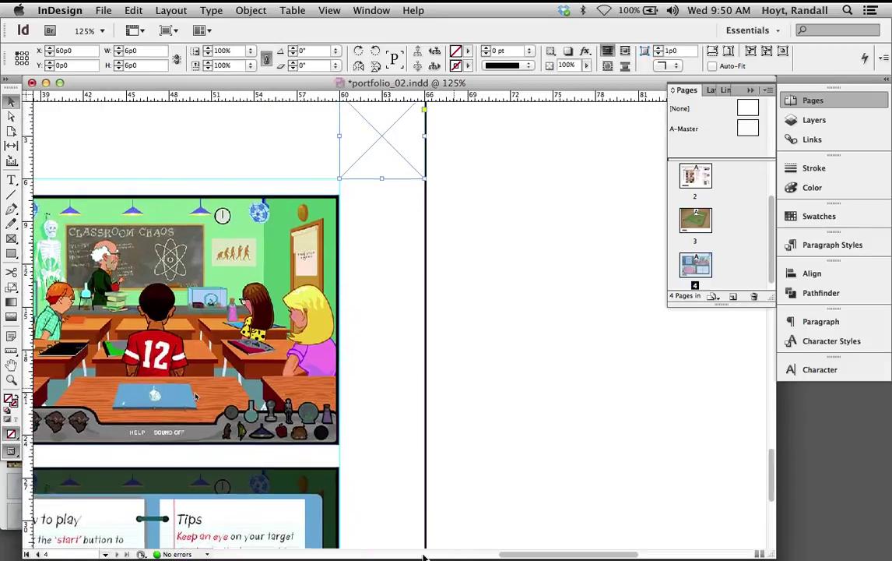
key("Delete")
key("super+minus")
key("super+minus")
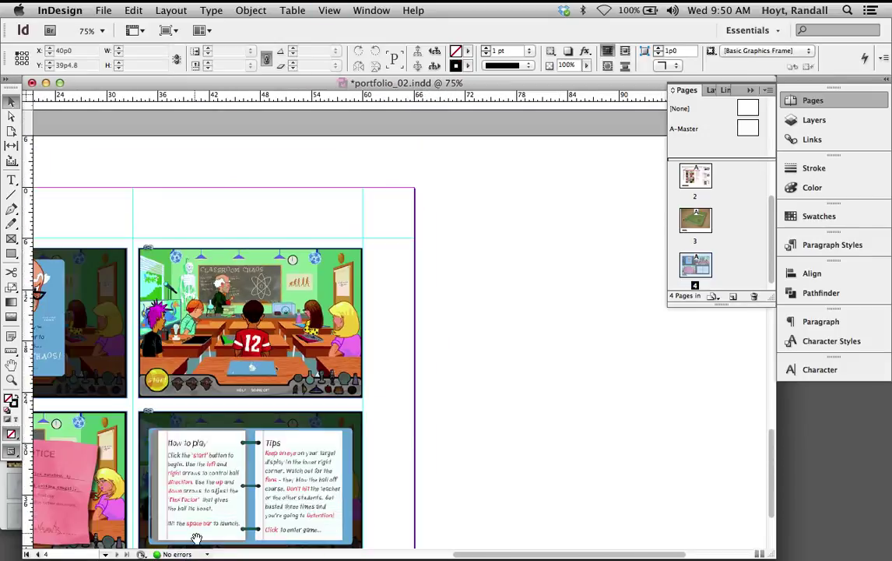
scroll(315, 379, "left", 8)
scroll(315, 380, "down", 3)
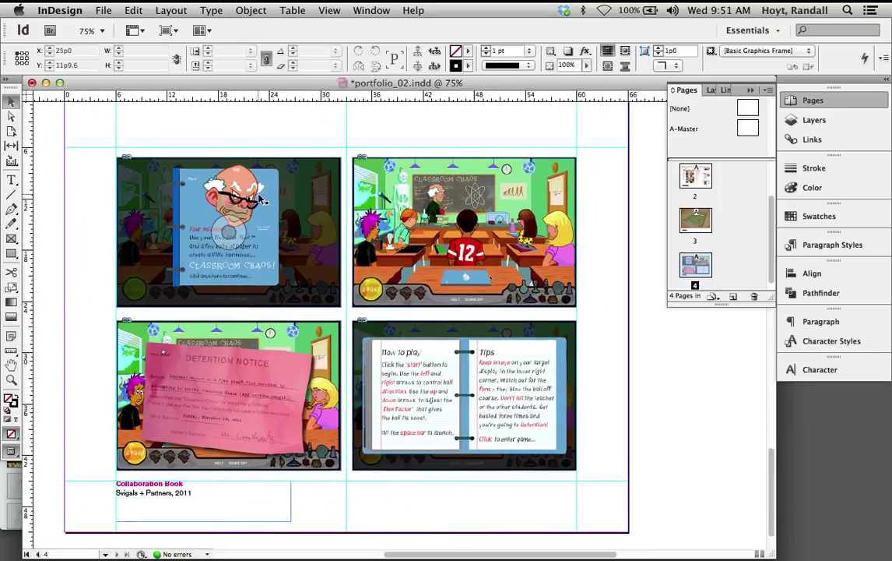
Step: Move page 4's four game screenshots up together onto the 6p0 top guide
left_click_drag(81, 166, 373, 343)
left_click_drag(472, 203, 471, 193)
left_click(609, 345)
double_click(696, 220)
mouse_move(343, 218)
left_mouse_down()
mouse_move(343, 283)
mouse_move(348, 210)
left_mouse_up()
double_click(691, 265)
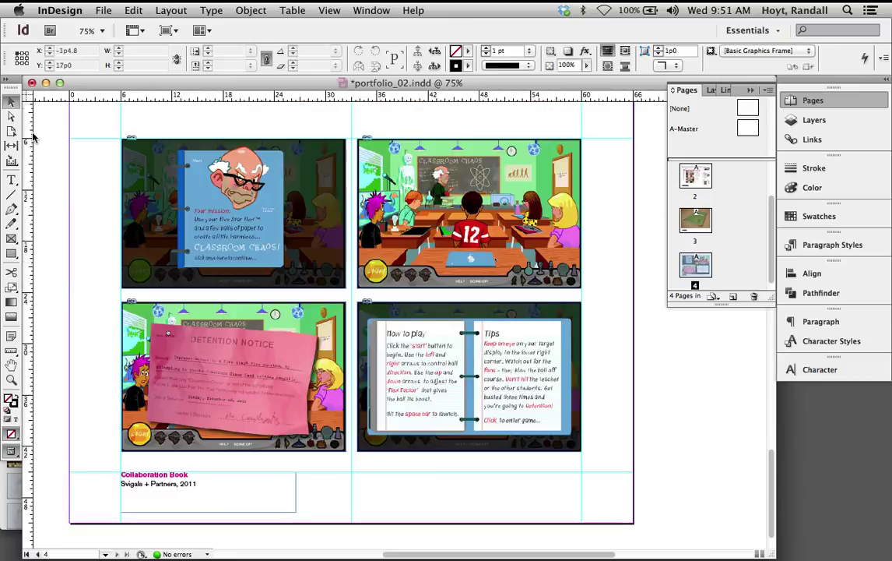
Step: Check the top guide's position and inspect page 4 at 100% zoom
left_click(109, 139)
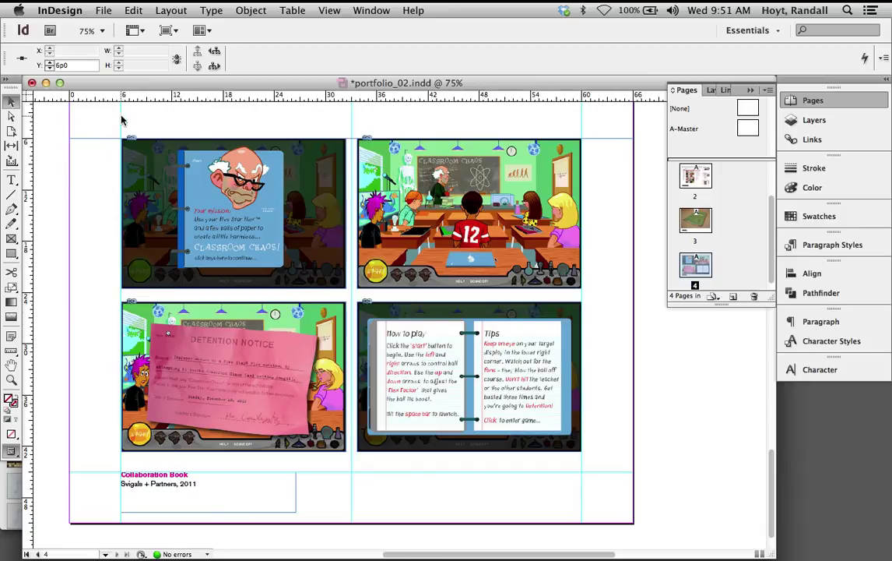
key("super+equal")
scroll(156, 296, "down", 3)
scroll(158, 257, "left", 2)
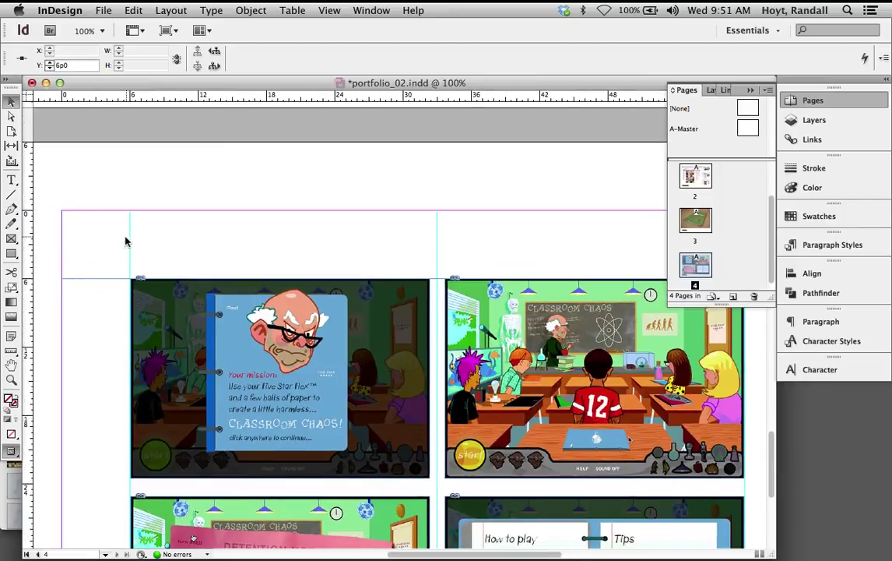
left_click(111, 283)
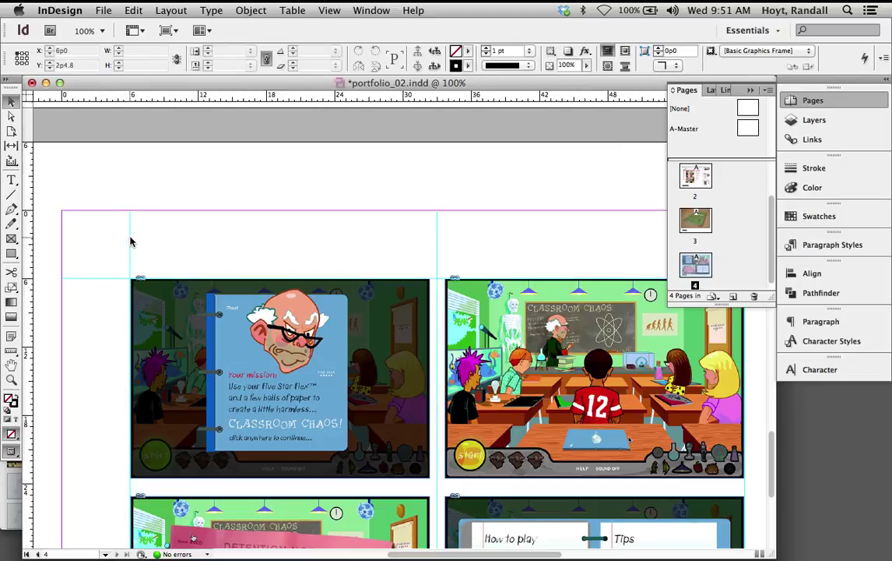
key("space")
left_click_drag(605, 304, 360, 282)
key("space")
left_click_drag(524, 426, 548, 101)
left_click_drag(568, 335, 575, 335)
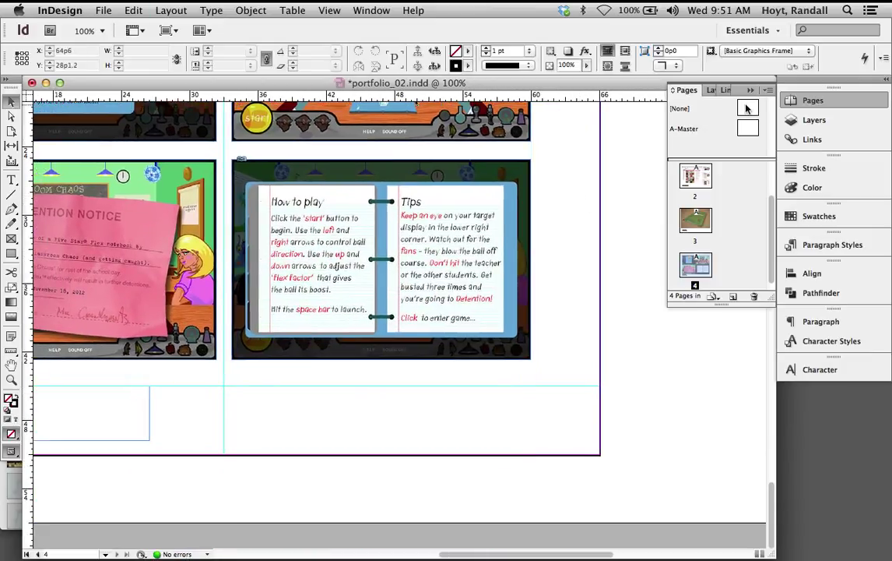
Step: View the A-Master page's new guides, then return to page 4
double_click(748, 129)
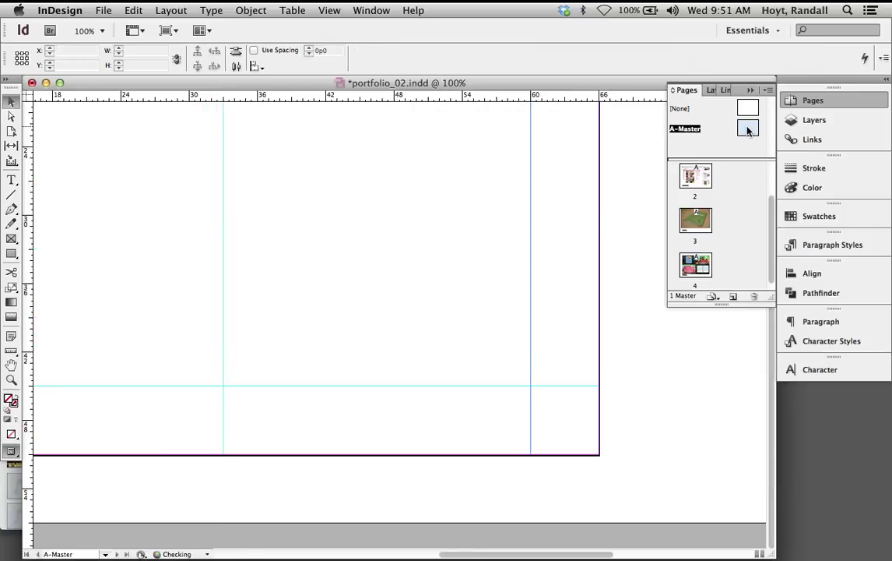
key("super+minus")
key("super+minus")
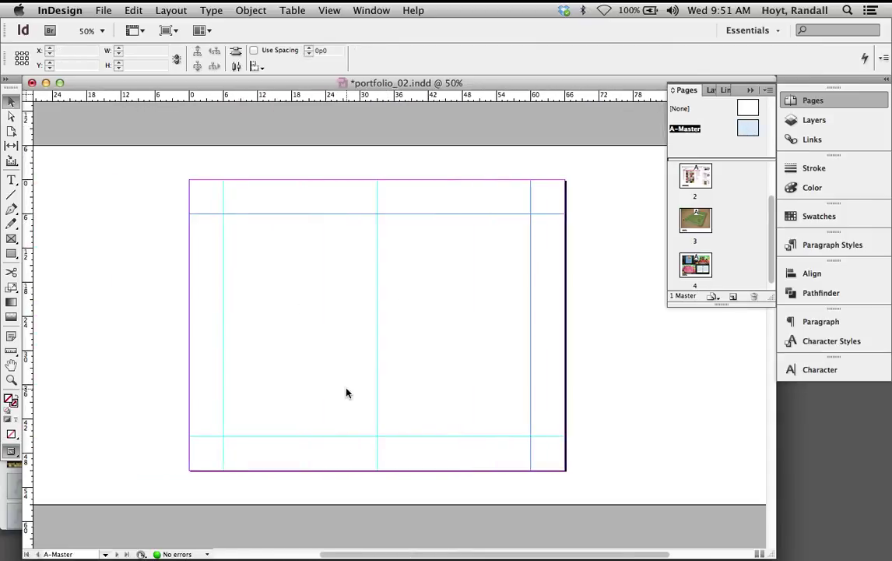
double_click(696, 274)
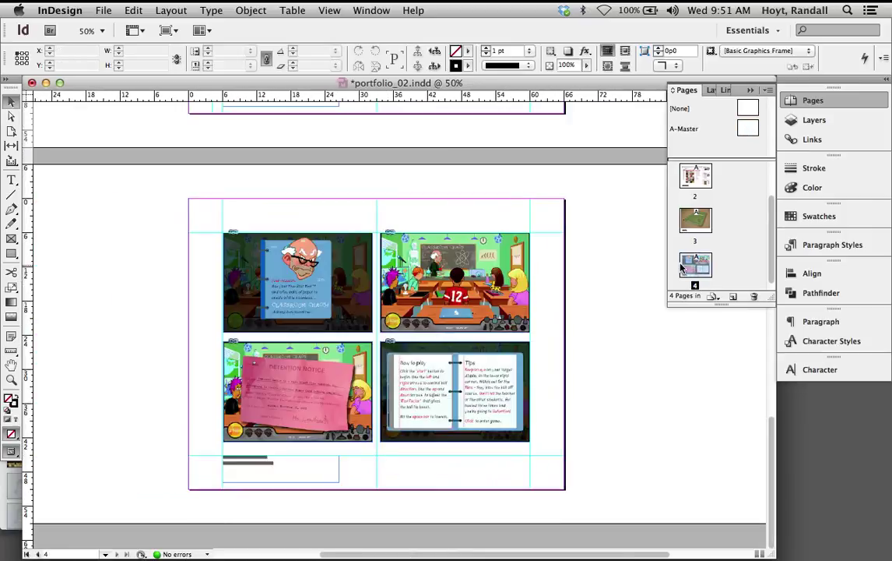
Step: Snap page 3's book photo to the 6p0, 6p0 margin corner and scale it to 54p0 × 36p0
scroll(478, 306, "up", 10)
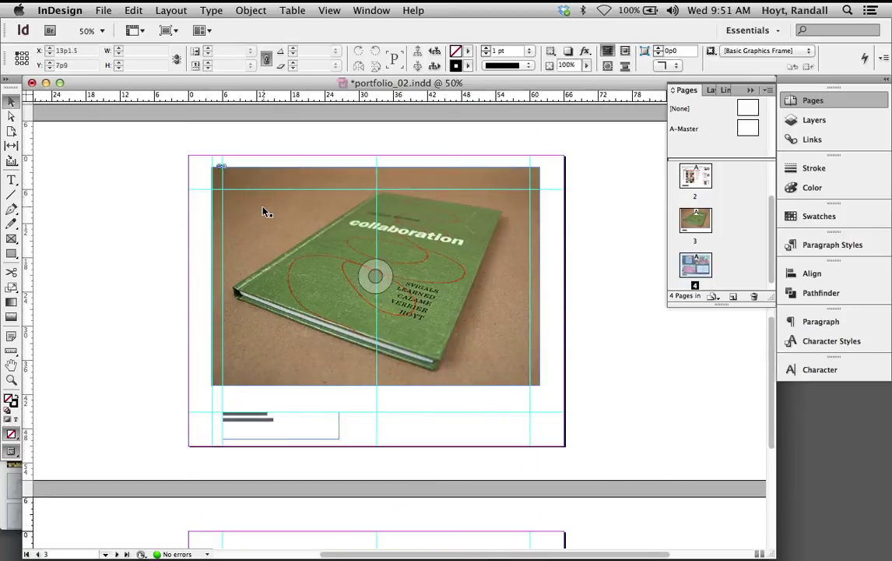
left_click_drag(264, 211, 275, 235)
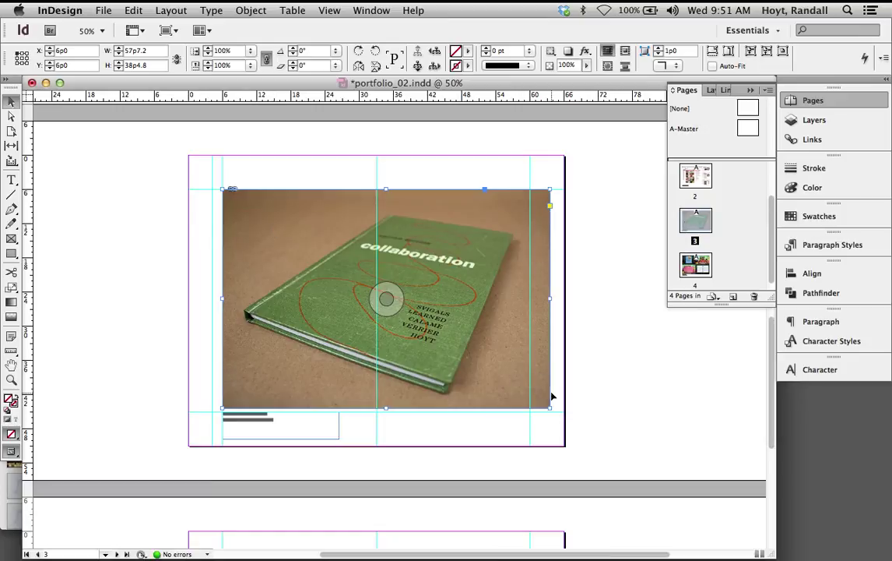
left_click_drag(548, 406, 530, 393)
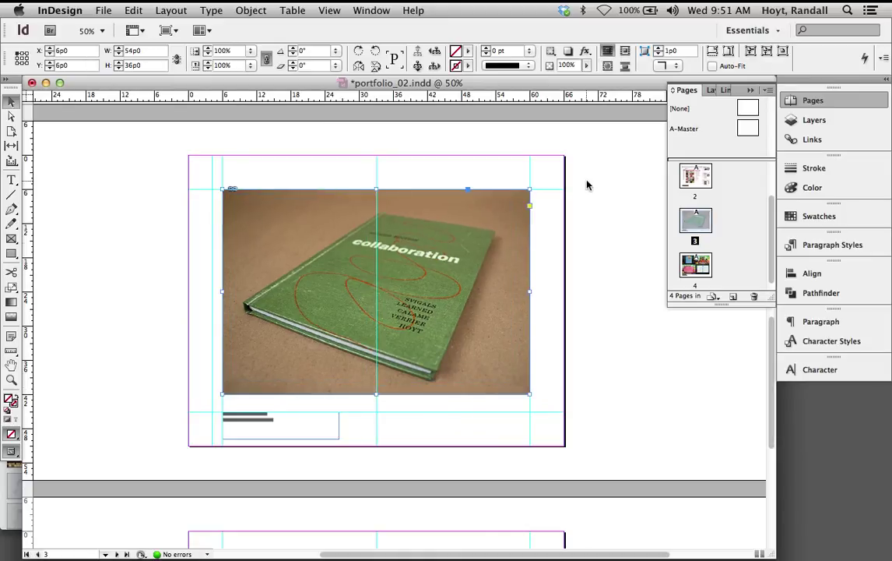
left_click(213, 168)
scroll(329, 218, "up", 10)
Step: Move page 2's large architecture+art screenshot onto the margin guides
left_click(302, 295)
left_click(525, 366, "shift")
left_click(546, 367)
left_click_drag(314, 286, 323, 277)
Step: Fit the three-thumbnail column to the right column at Y 6p0, sized 12p2.99 × 32p0.93
left_click(528, 246)
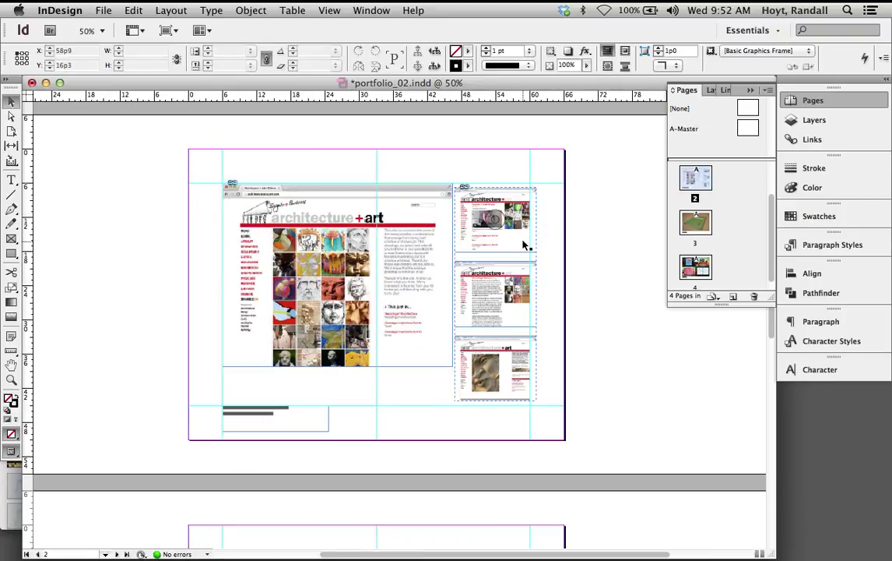
left_click_drag(525, 246, 528, 243)
mouse_move(536, 401)
left_mouse_down()
mouse_move(516, 372)
mouse_move(544, 396)
mouse_move(536, 388)
left_mouse_up()
left_click_drag(488, 225, 483, 220)
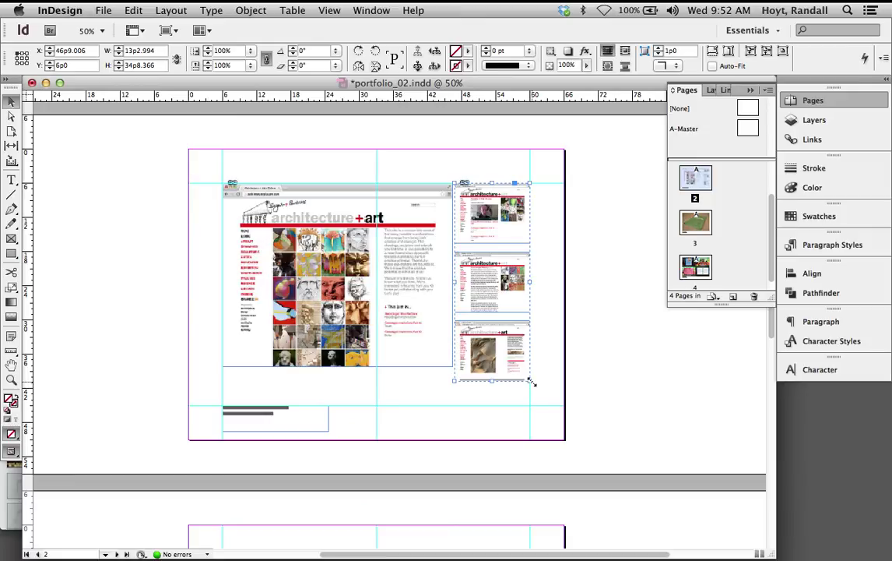
left_click_drag(530, 380, 524, 365)
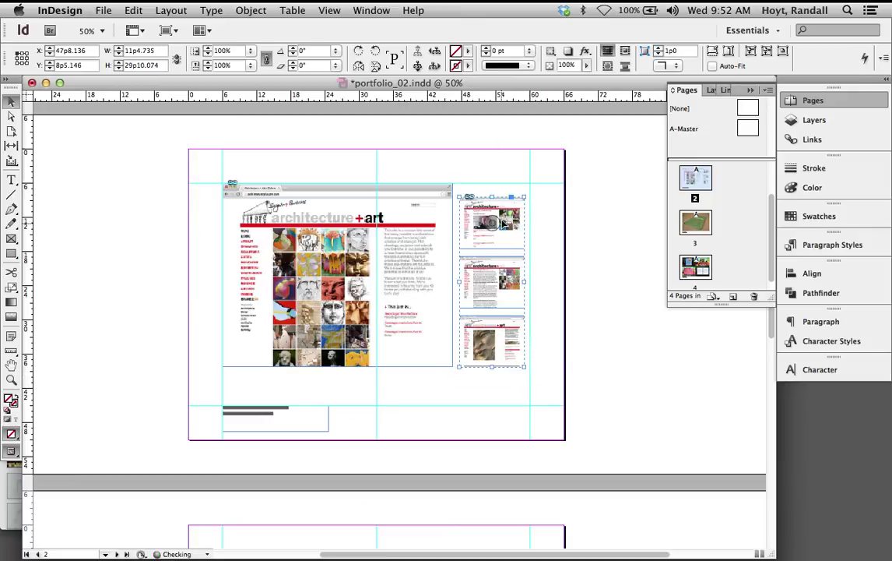
left_click_drag(502, 220, 474, 204)
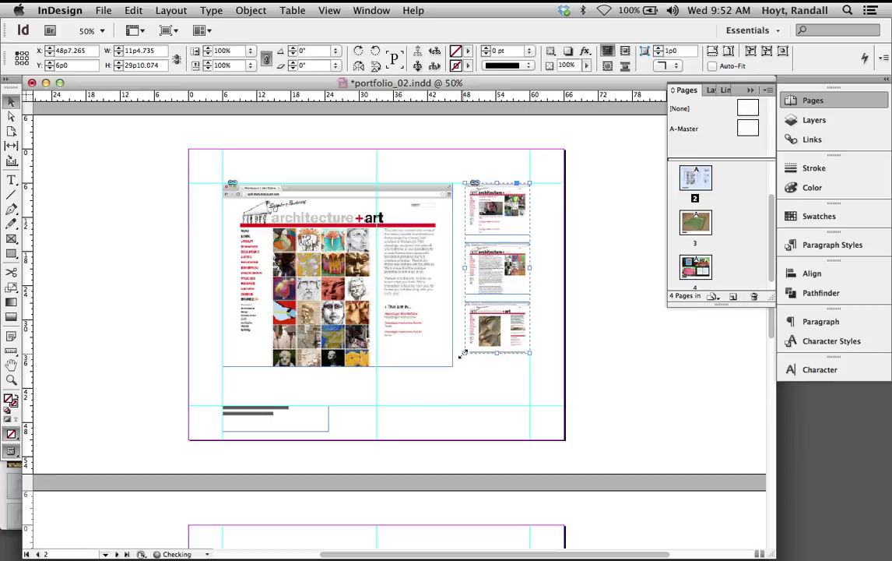
left_click_drag(462, 354, 458, 364)
left_click(549, 356)
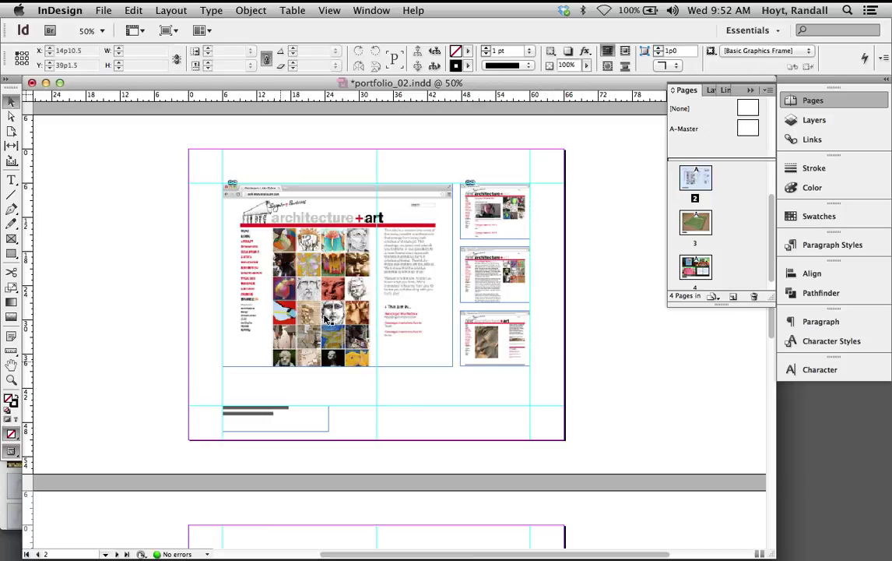
key("ctrl+z")
key("ctrl+shift+z")
left_click(555, 506)
Step: Scroll to page 4's Classroom Chaos screenshots and save portfolio_02.indd
scroll(563, 500, "down", 10)
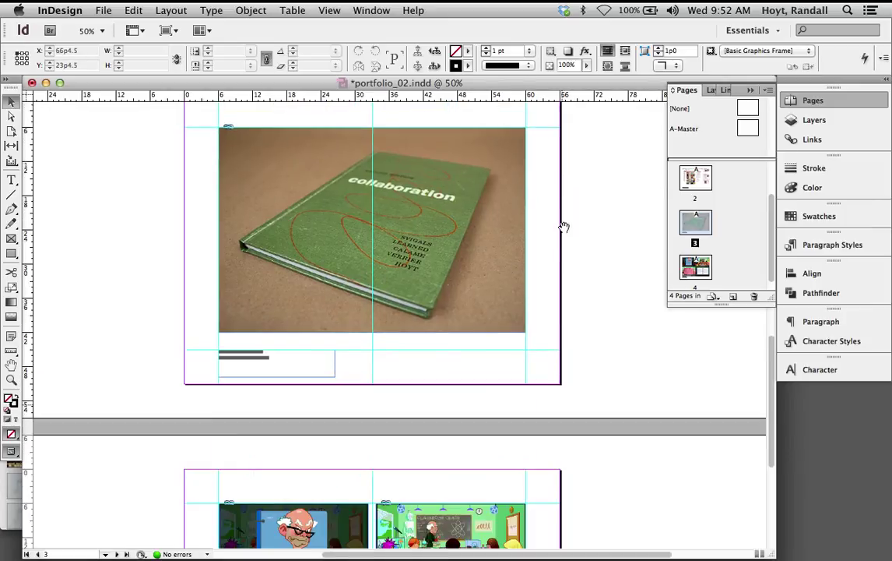
scroll(550, 225, "down", 5)
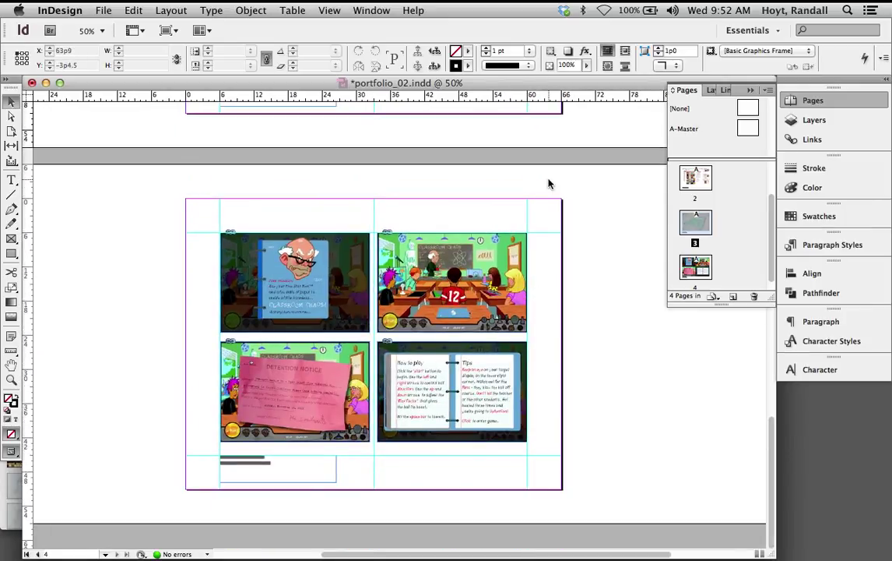
left_click(103, 10)
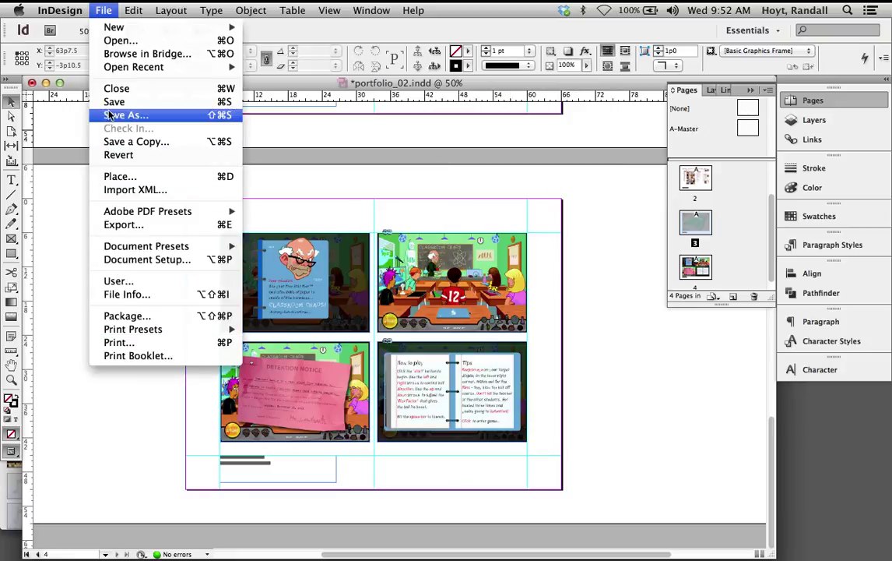
left_click(260, 144)
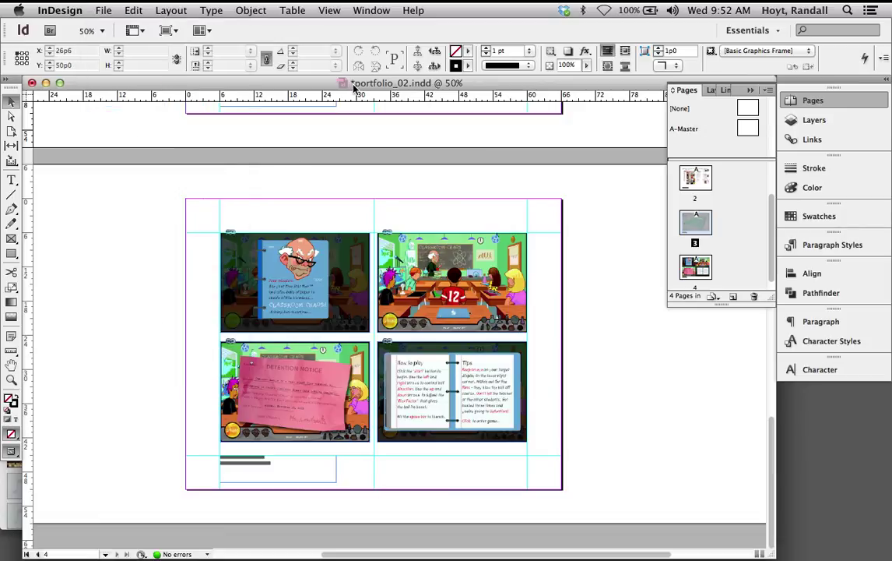
key("super+s")
Step: Launch Mouseposé from the Dock's Applications stack and close its settings window
mouse_move(654, 545)
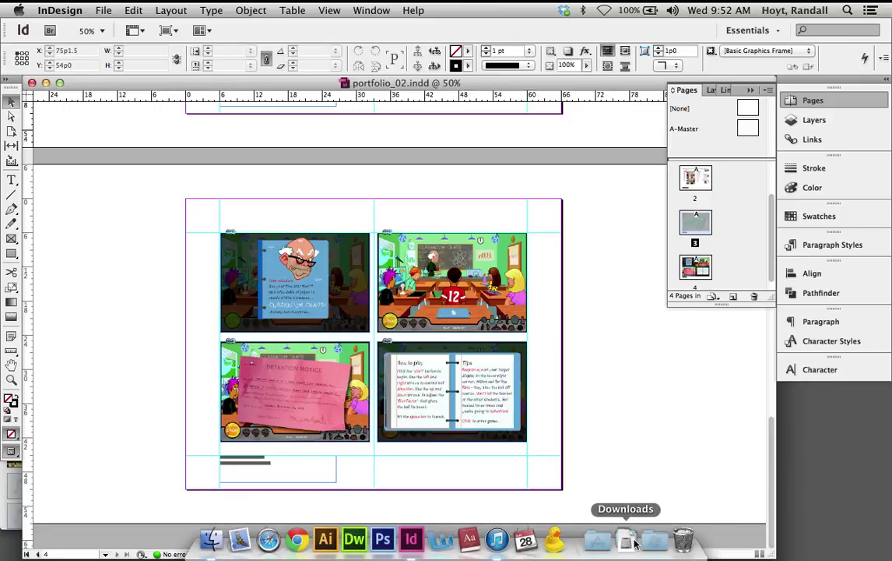
left_click(597, 540)
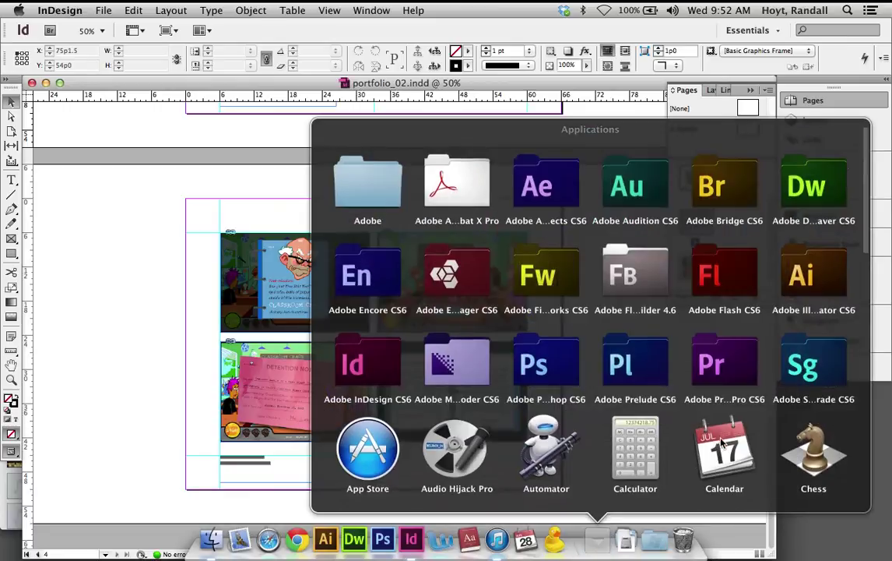
scroll(722, 442, "down", 5)
scroll(747, 428, "down", 3)
scroll(829, 393, "down", 2)
scroll(833, 395, "up", 1)
scroll(833, 396, "up", 2)
scroll(833, 395, "down", 1)
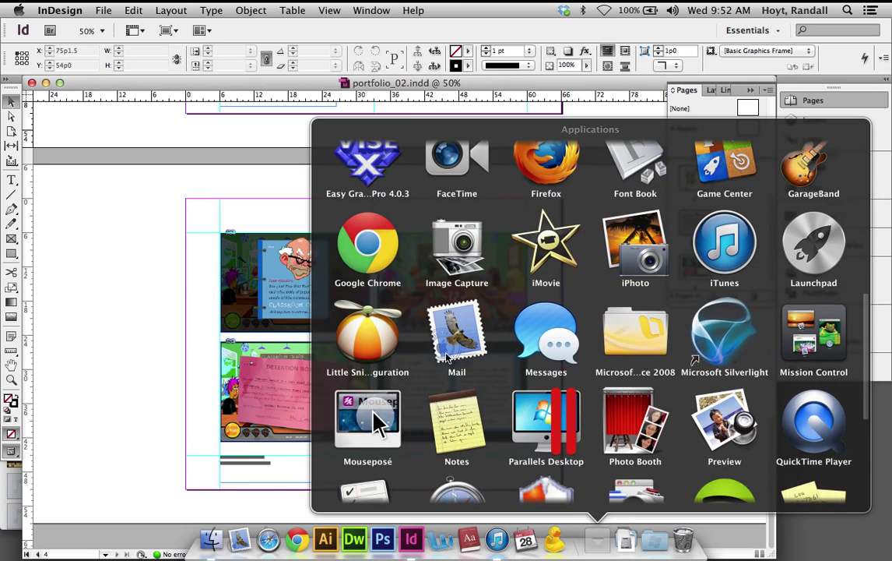
left_click(378, 423)
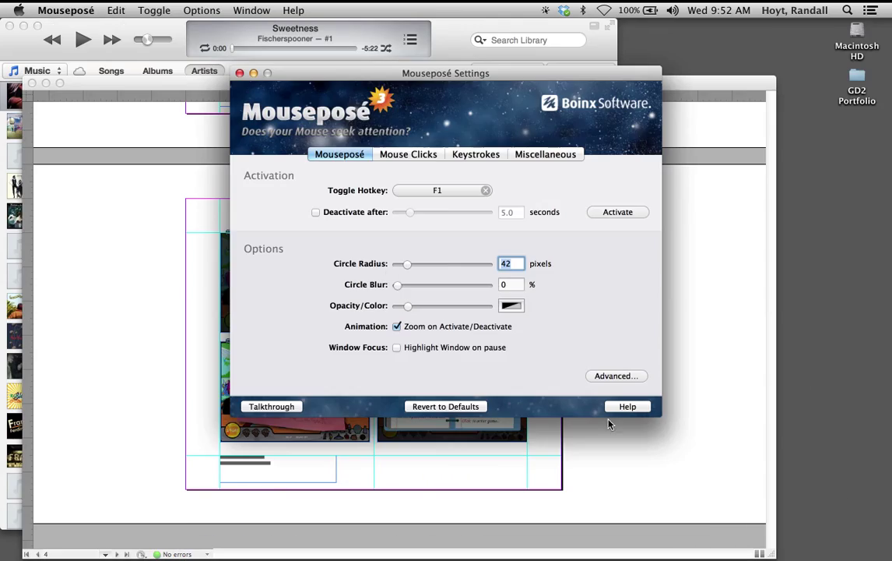
left_click(240, 72)
Step: Export portfolio_02 as Adobe PDF (Print) into the GD2 Portfolio folder
left_click(222, 136)
key("F1")
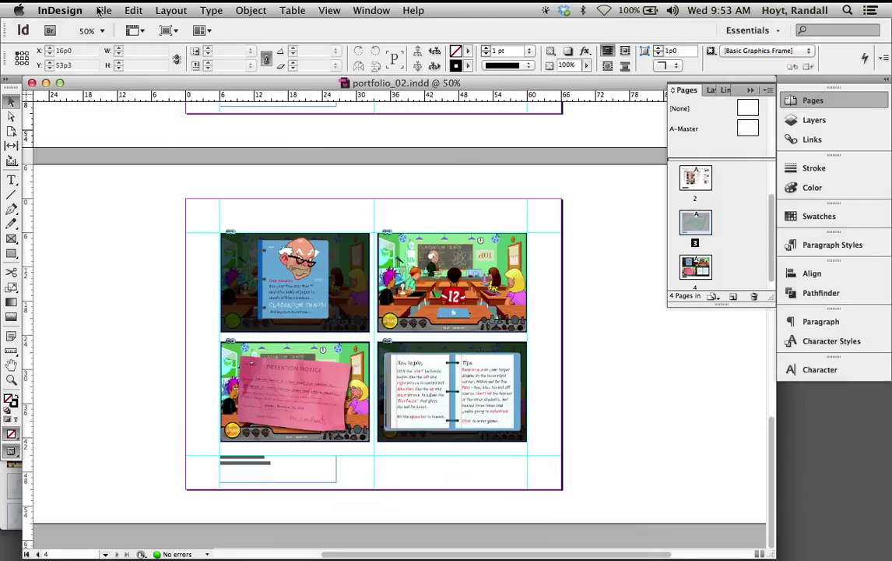
left_click(102, 9)
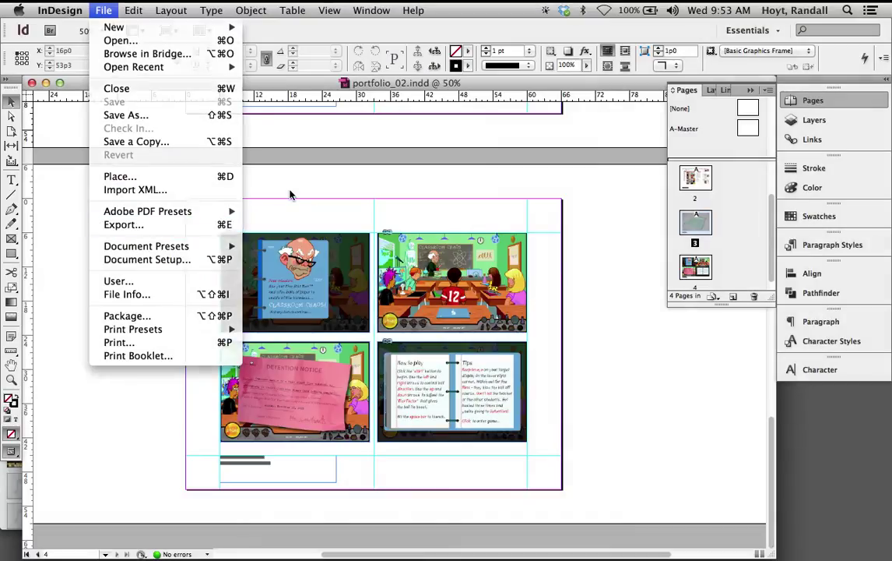
left_click(289, 195)
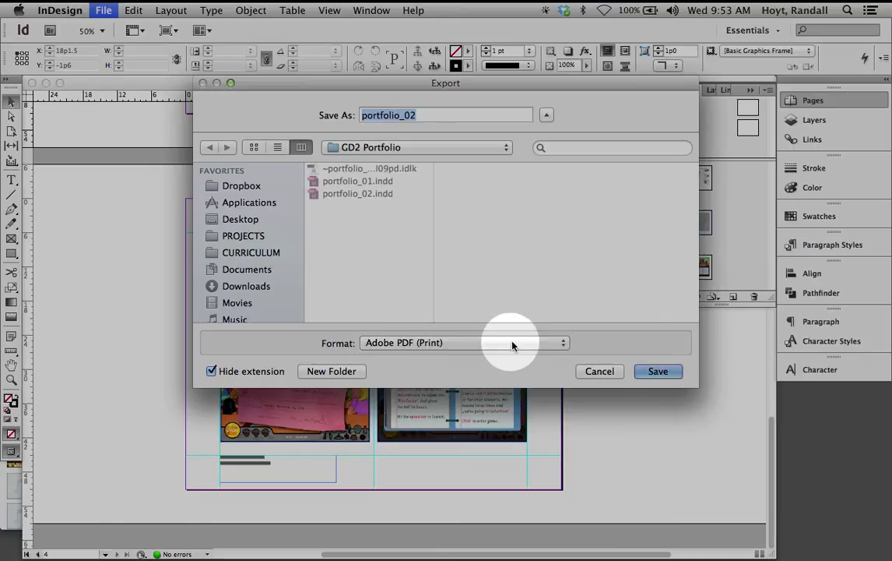
left_click(397, 344)
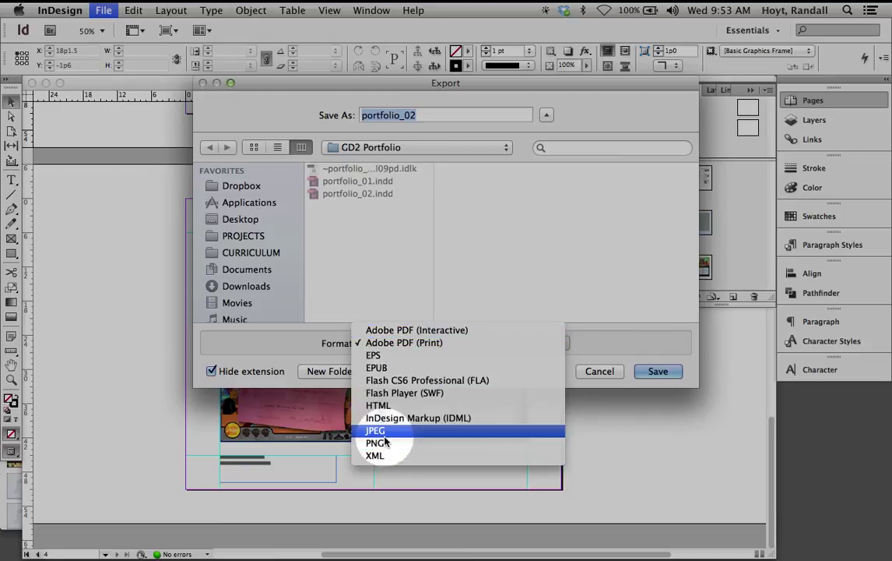
left_click(401, 342)
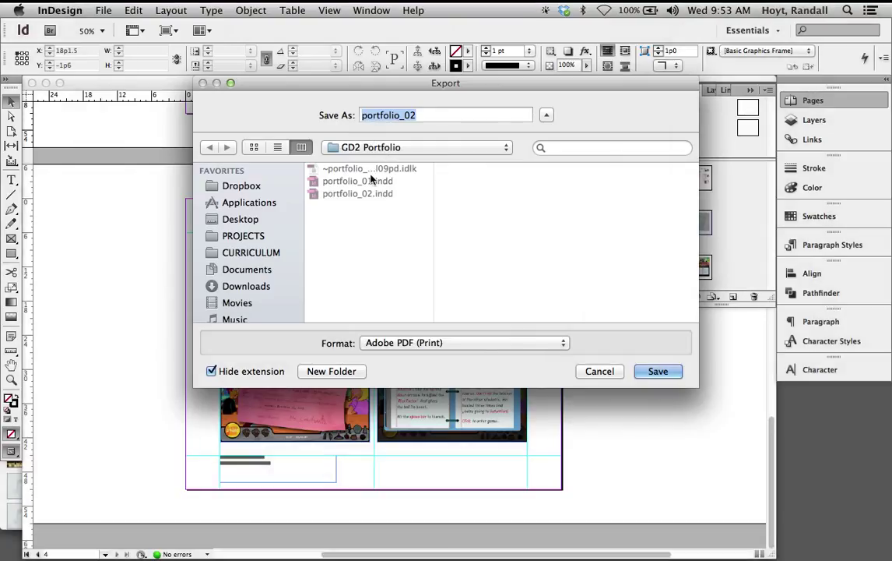
left_click(658, 372)
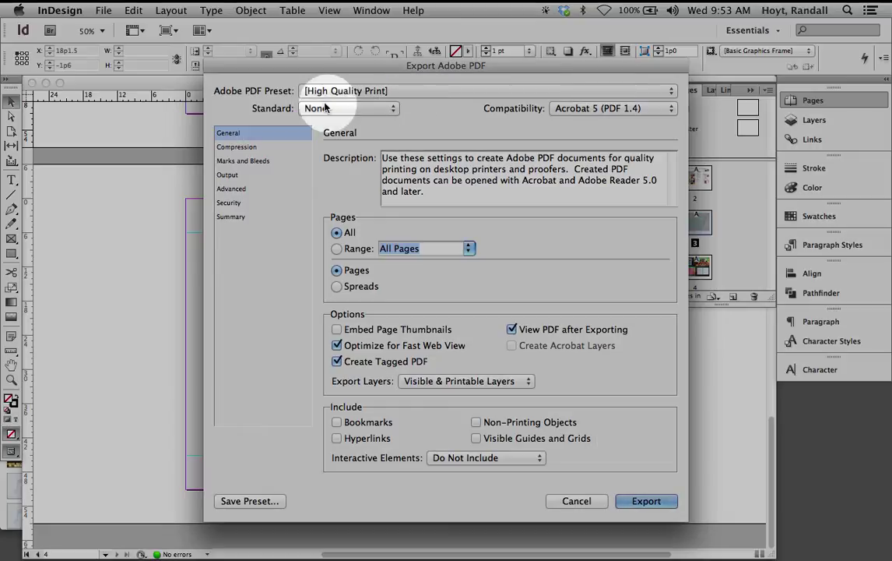
Step: Keep the High Quality Print preset and have the PDF open after exporting
left_click(319, 90)
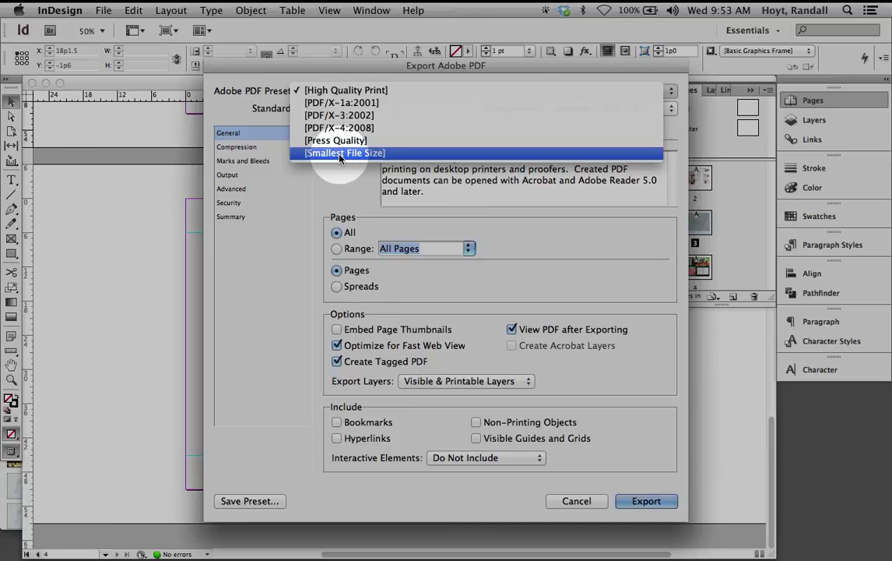
left_click(341, 90)
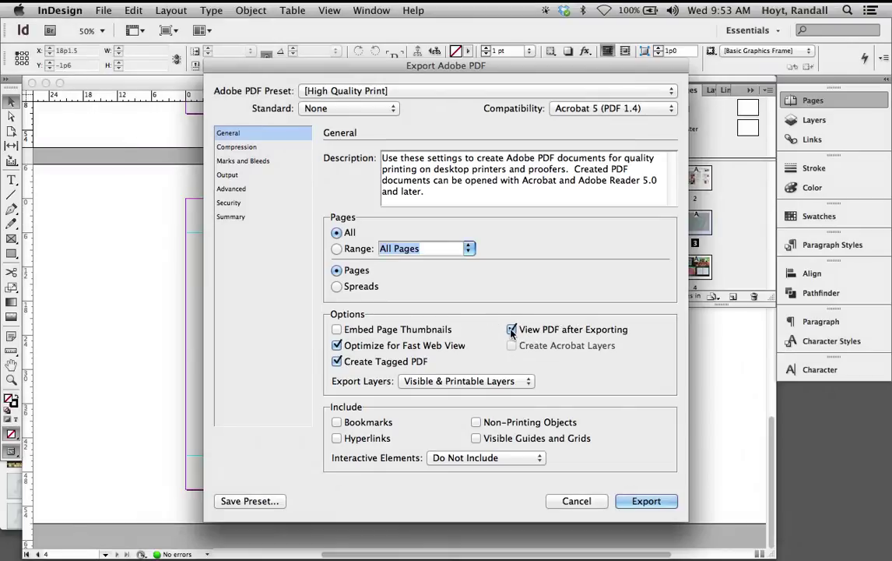
left_click(511, 331)
left_click(512, 330)
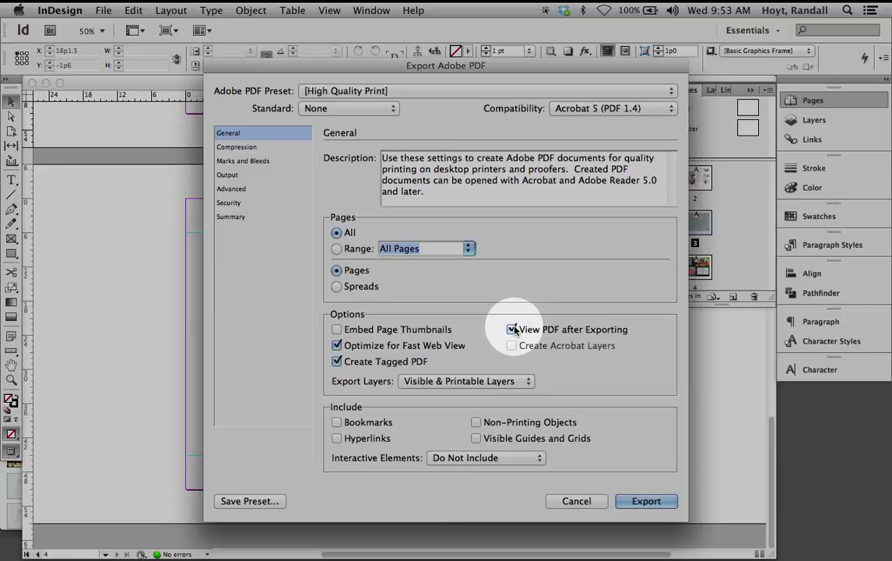
Step: Review compression and marks settings with printer's marks left off, export the PDF, and close it
left_click(227, 148)
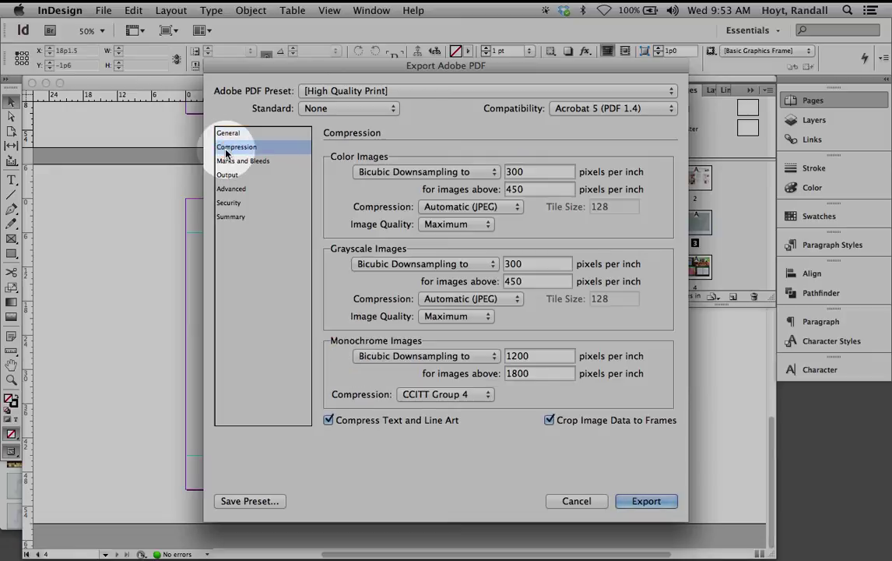
left_click(243, 161)
left_click(336, 173)
left_click(336, 173)
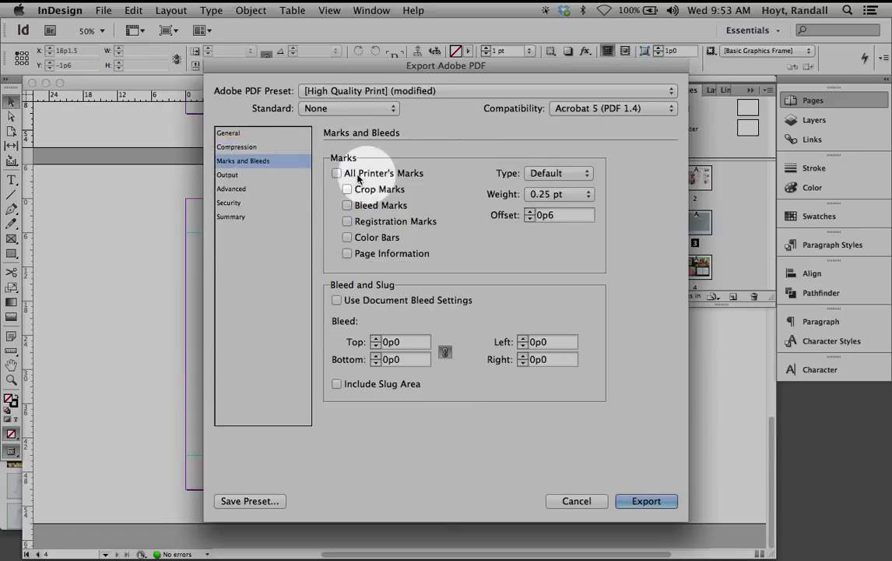
left_click(222, 132)
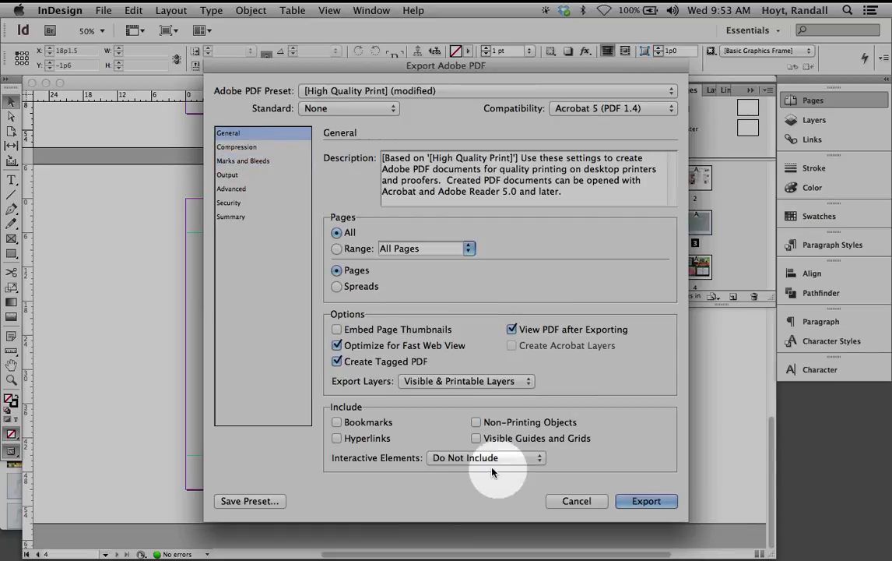
left_click(640, 500)
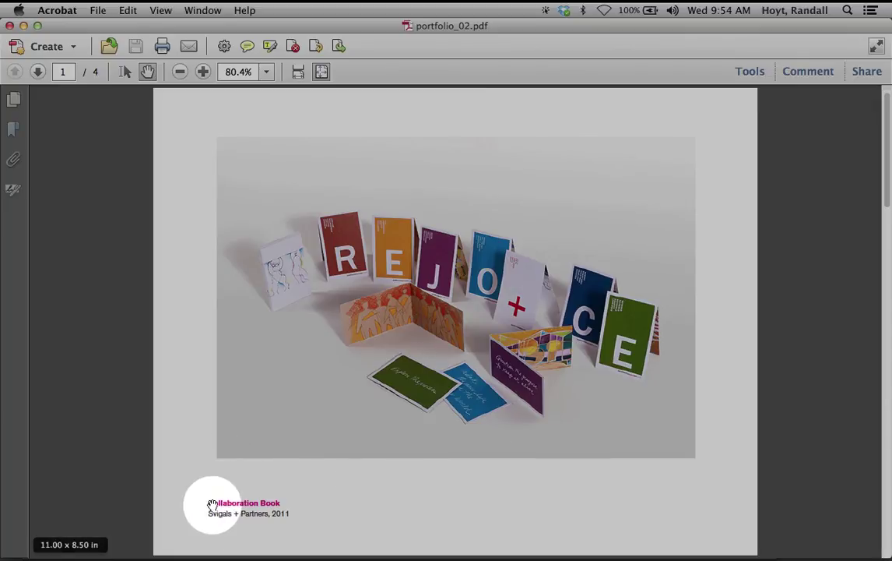
key("super+w")
Step: Move page 1's REJOICE photo to X 6p0, Y 6p0 and enlarge it to 54p0 wide
left_click(171, 323)
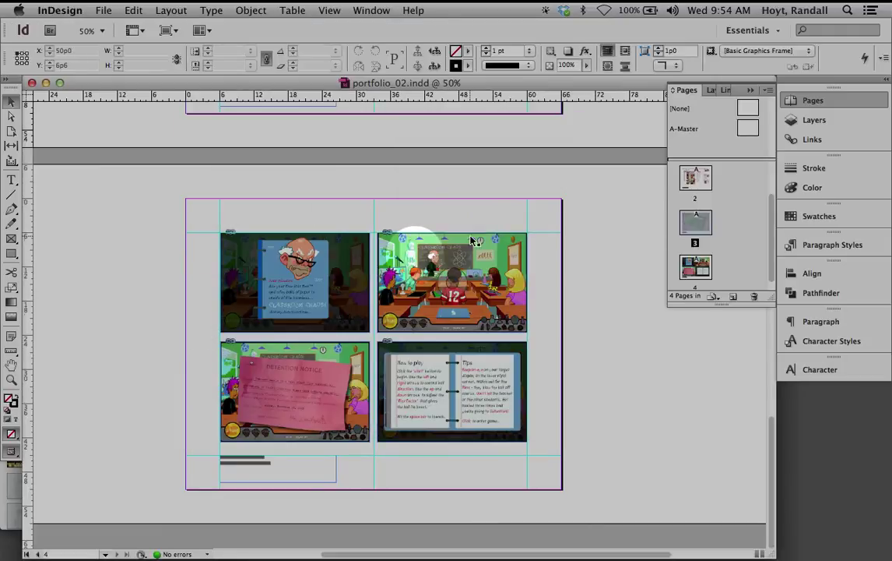
scroll(471, 241, "up", 15)
scroll(471, 242, "up", 2)
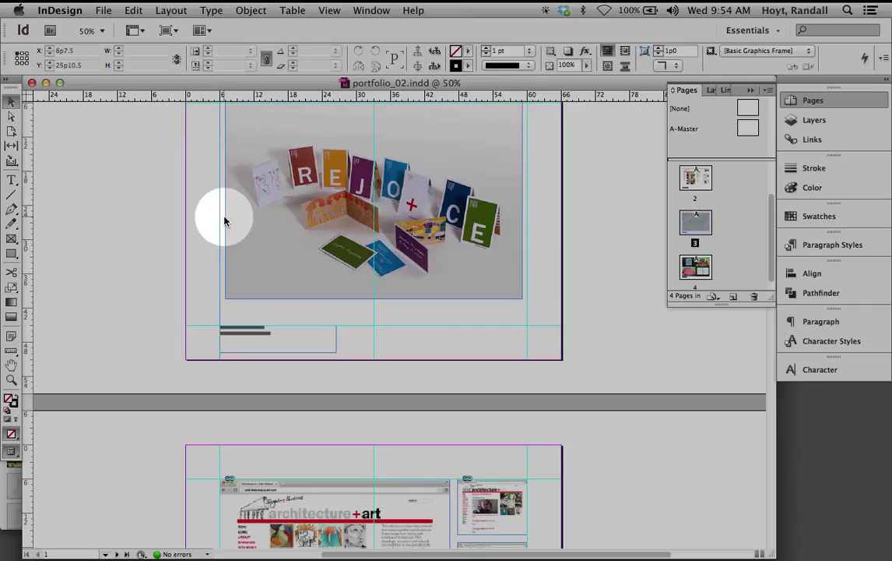
scroll(224, 204, "up", 4)
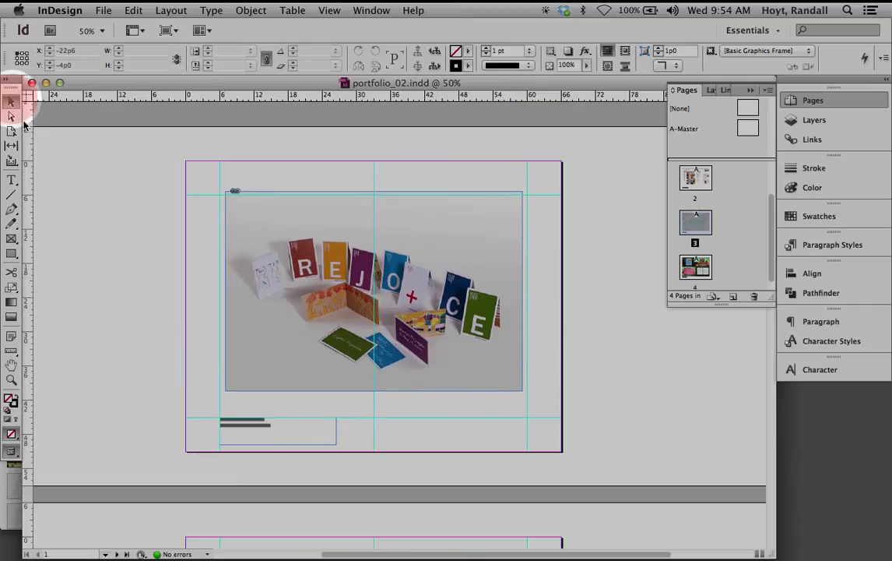
left_click(293, 218)
left_click_drag(312, 212, 307, 221)
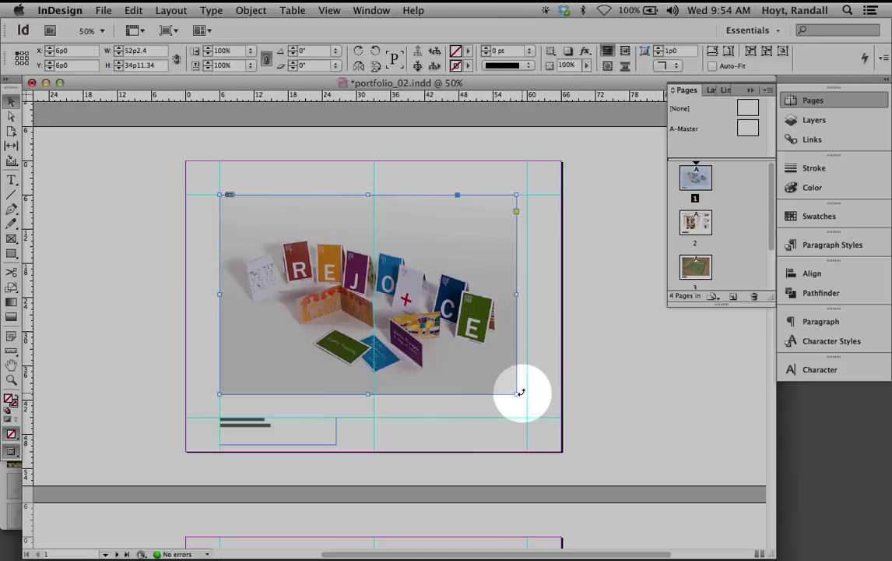
left_click_drag(518, 394, 527, 400)
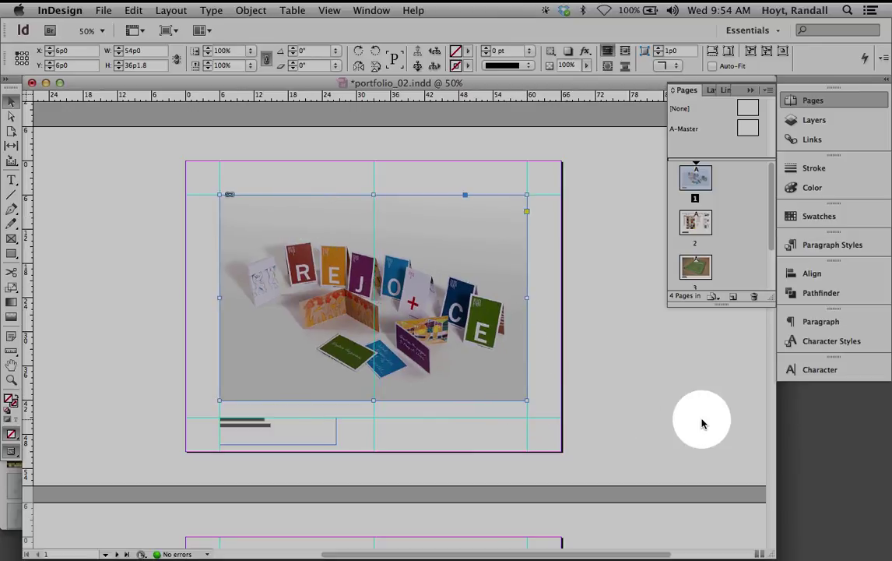
Step: Re-export the print PDF as portfolio_02.pdf, replacing the existing file
key("super+e")
left_click(669, 378)
left_click(544, 176)
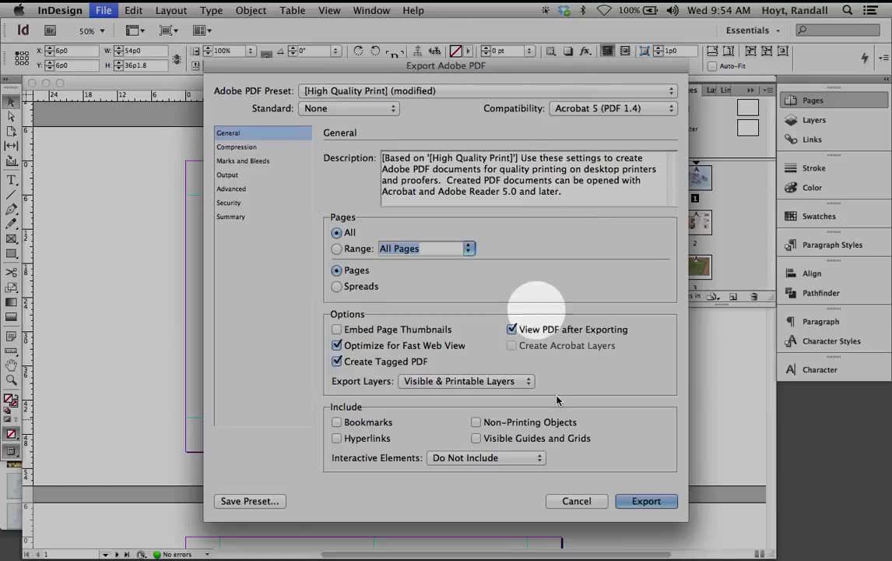
left_click(646, 501)
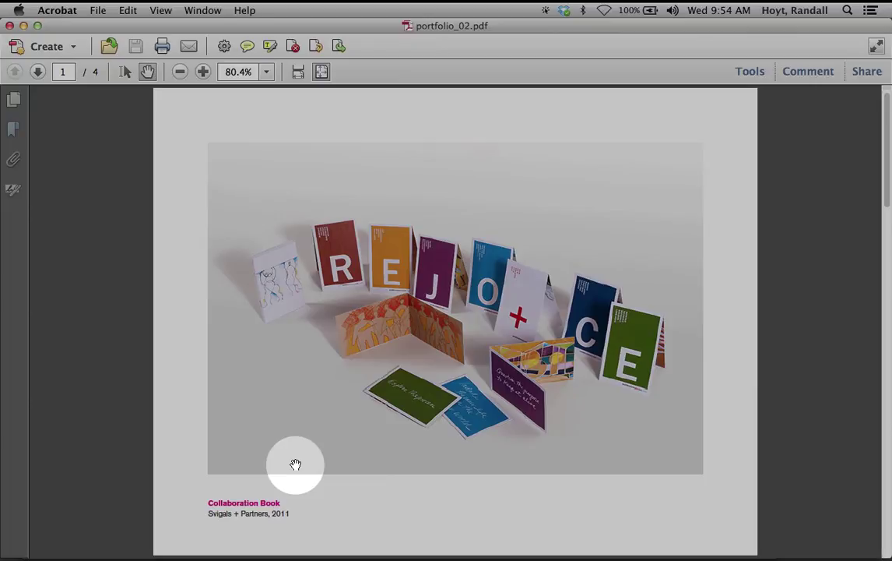
Step: Scroll through pages 1–4 of portfolio_02.pdf in Acrobat to check the layout
scroll(296, 464, "down", 3)
scroll(295, 464, "down", 3)
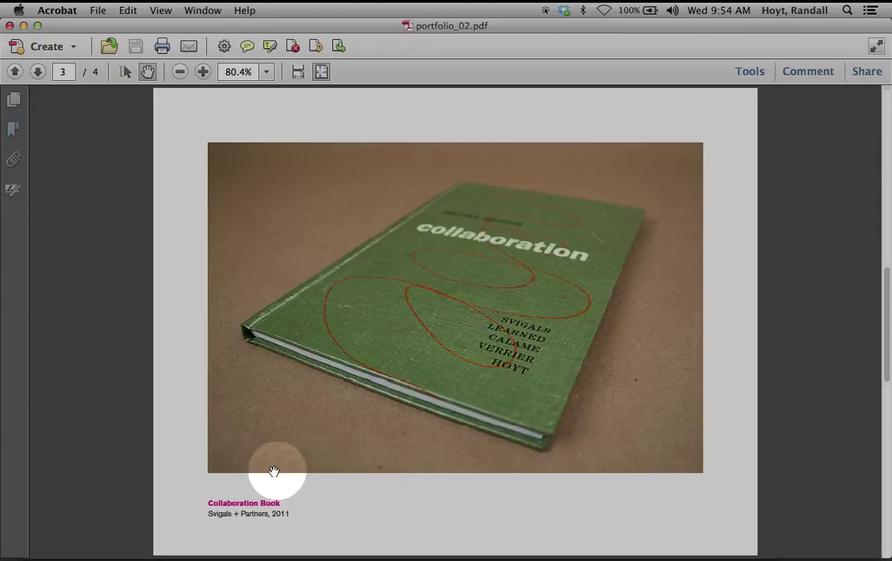
scroll(217, 503, "down", 3)
scroll(217, 504, "down", 3)
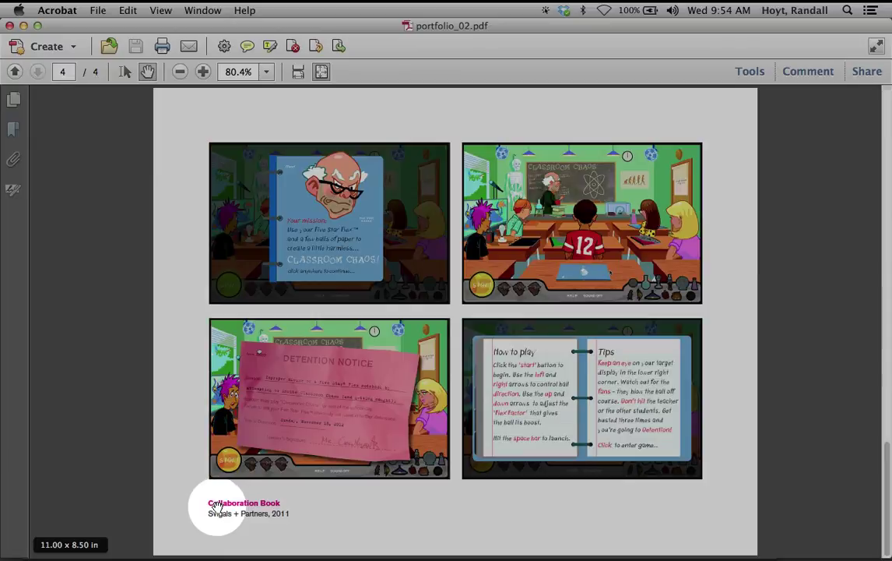
scroll(200, 507, "up", 9)
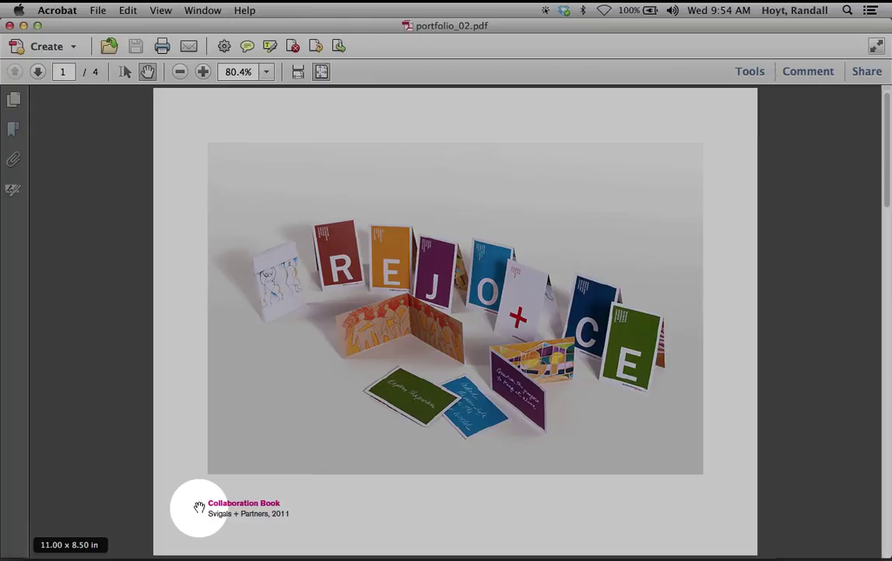
scroll(199, 507, "down", 3)
scroll(200, 506, "down", 6)
scroll(199, 507, "up", 6)
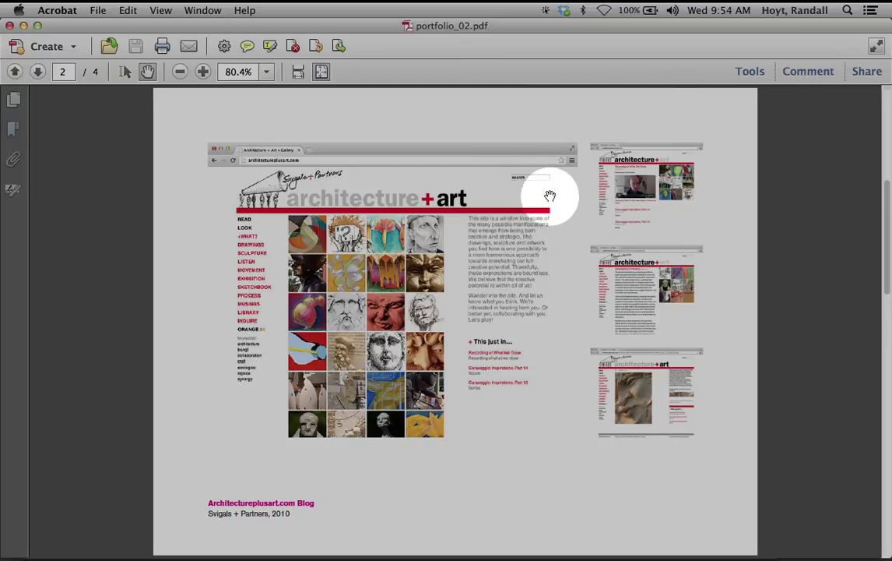
scroll(550, 360, "down", 6)
scroll(550, 360, "up", 6)
scroll(550, 360, "down", 2)
scroll(551, 359, "up", 3)
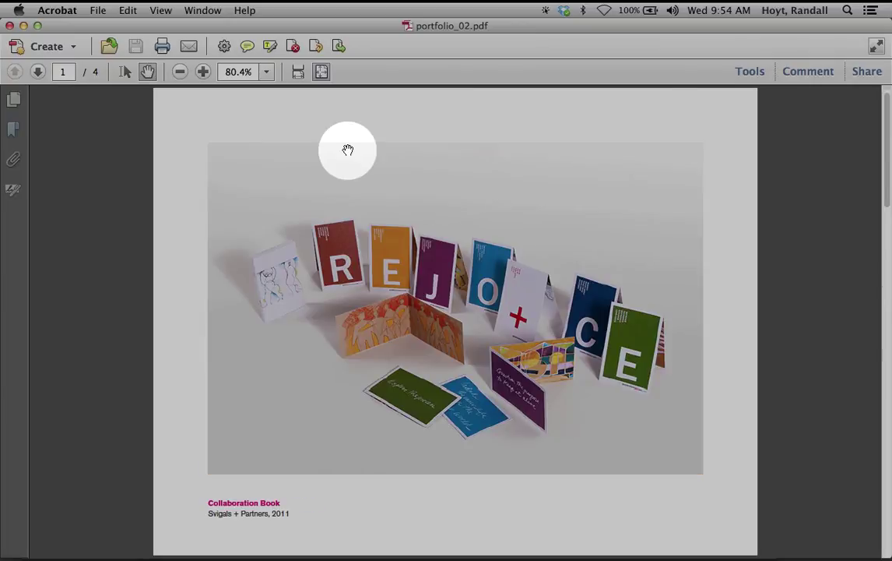
Step: Close the reviewed PDF and return to page 2 of the portfolio layout in InDesign
key("super+w")
left_click(179, 368)
scroll(345, 429, "down", 5)
scroll(346, 429, "down", 8)
scroll(347, 429, "up", 5)
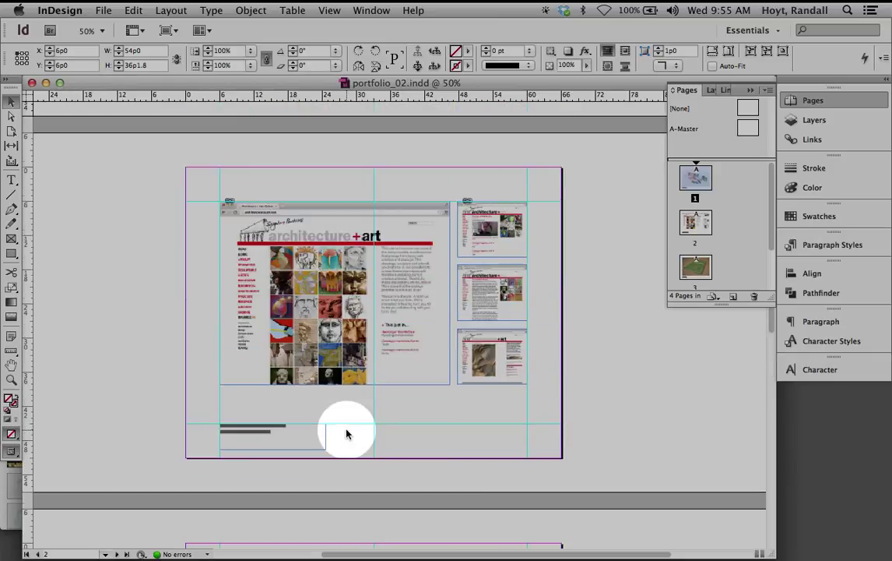
Step: Give the large page 2 screenshot and three thumbnails a 0.25 pt stroke
left_click(229, 241)
left_click(470, 243, "shift")
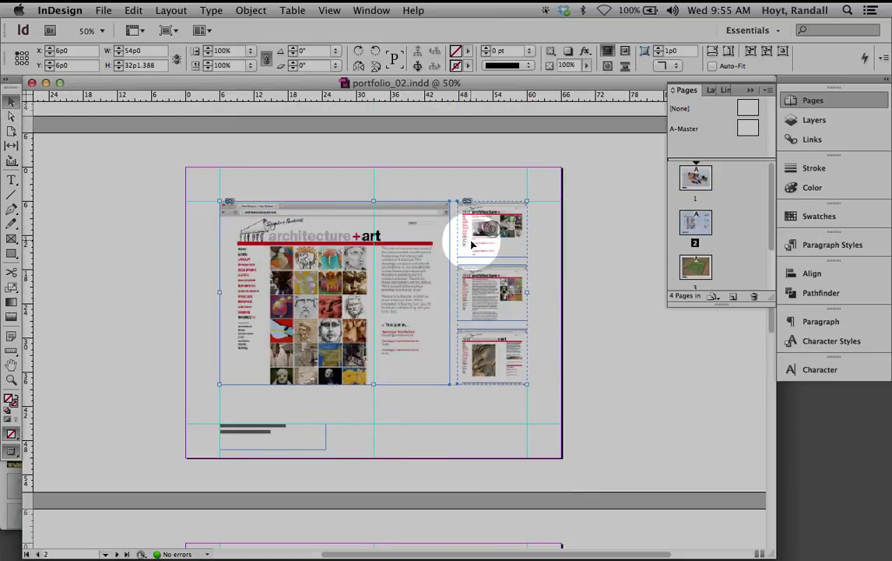
left_click(816, 172)
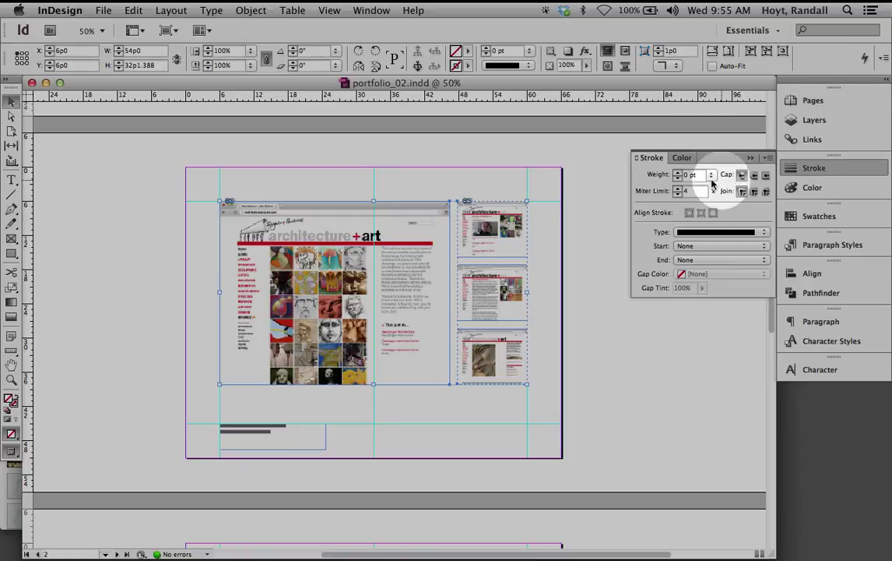
left_click(710, 174)
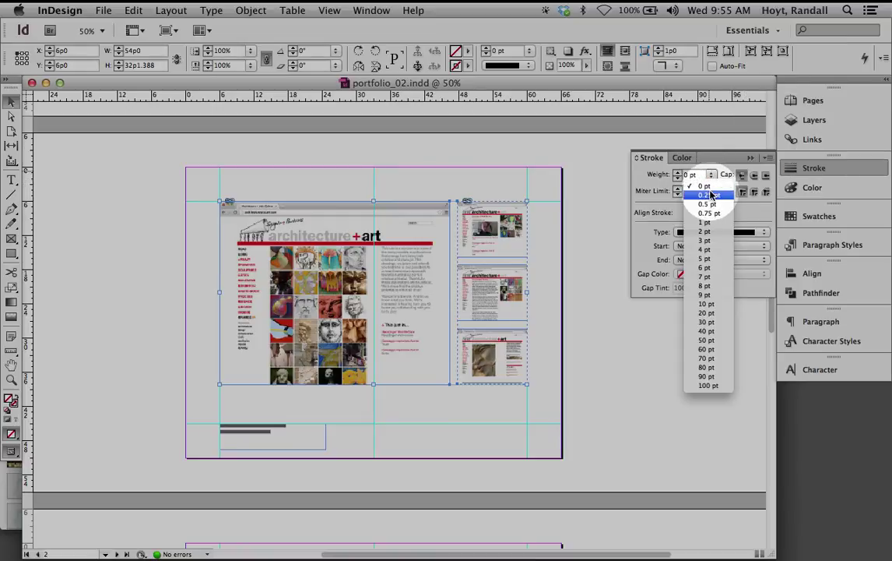
left_click(710, 194)
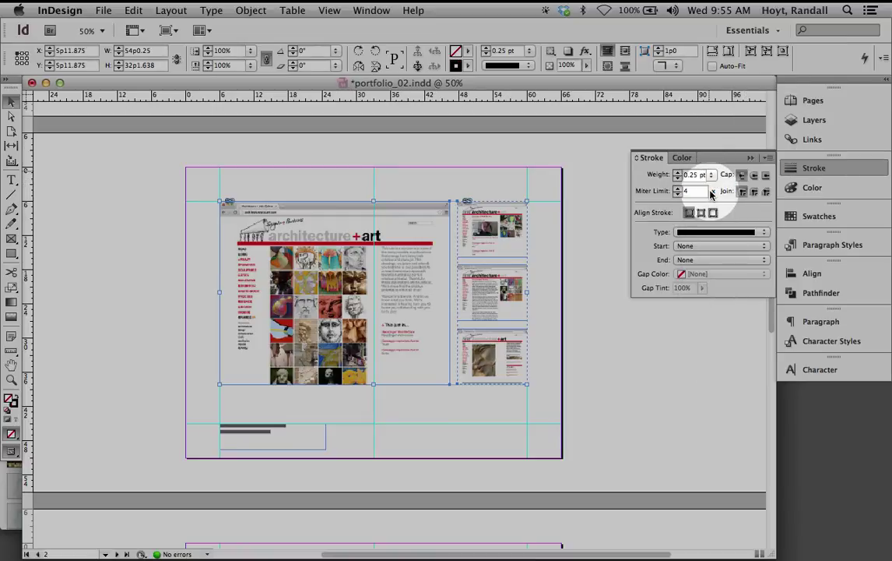
Step: Deselect, zoom to actual size, and hide frame edges to preview the strokes
left_click(586, 233)
key("super+1")
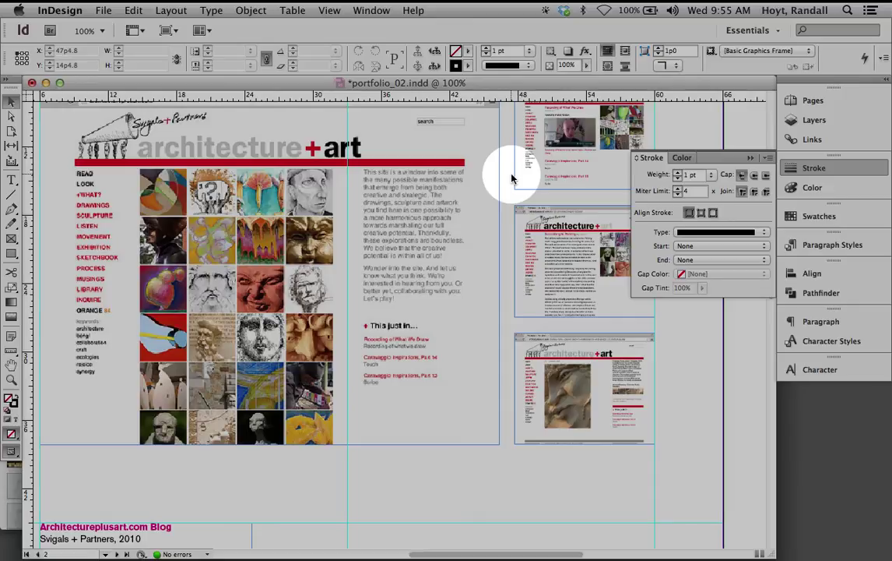
left_click(330, 10)
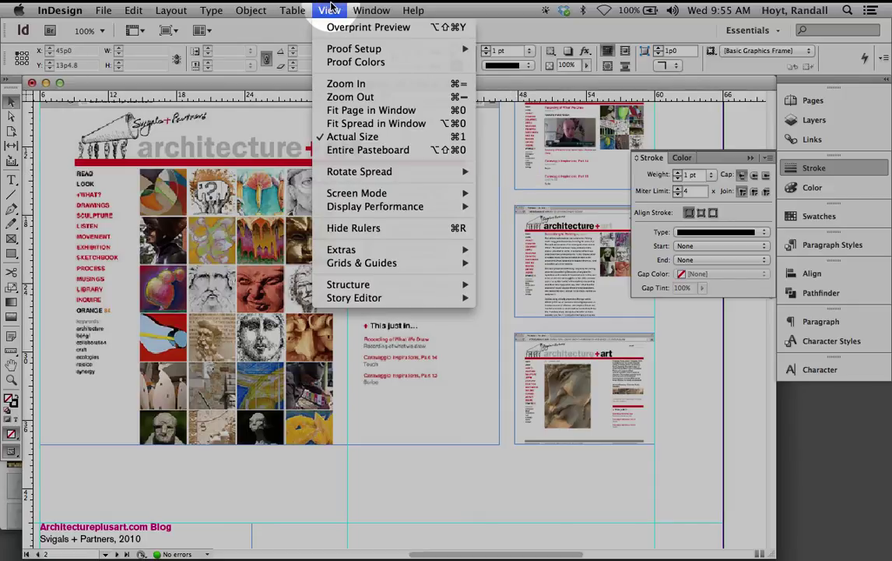
mouse_move(393, 249)
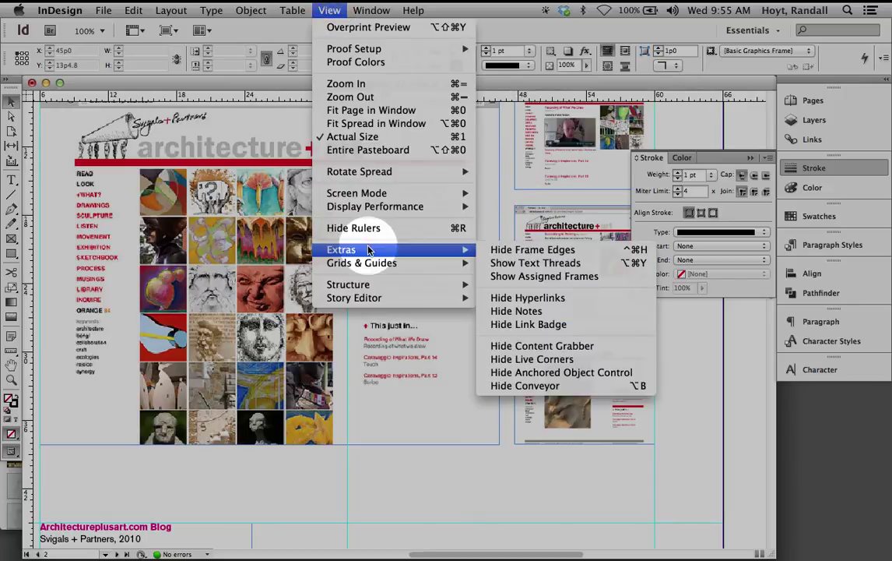
left_click(498, 250)
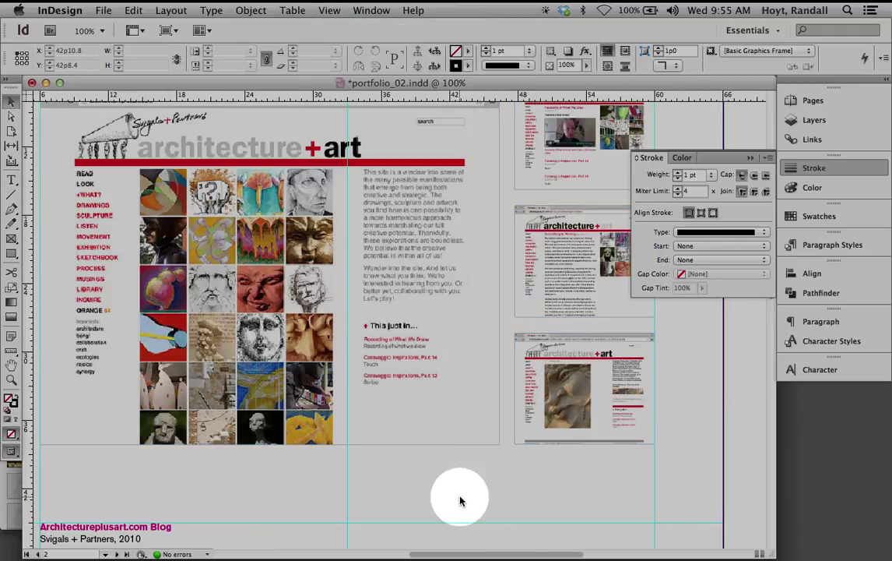
Step: Re-export the print PDF over portfolio_02.pdf and check its page 2 screenshot strokes in Acrobat
key("super+e")
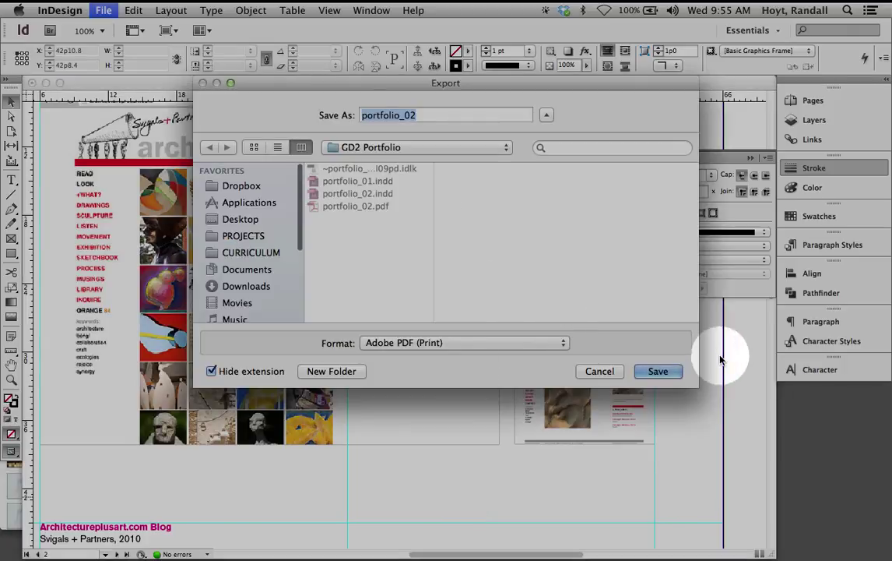
left_click(671, 371)
left_click(529, 177)
left_click(646, 500)
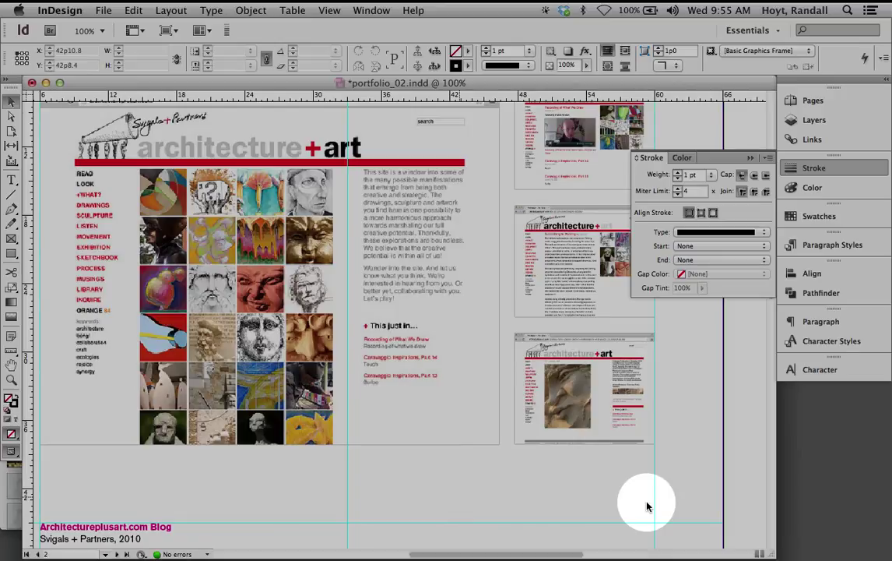
key("Right")
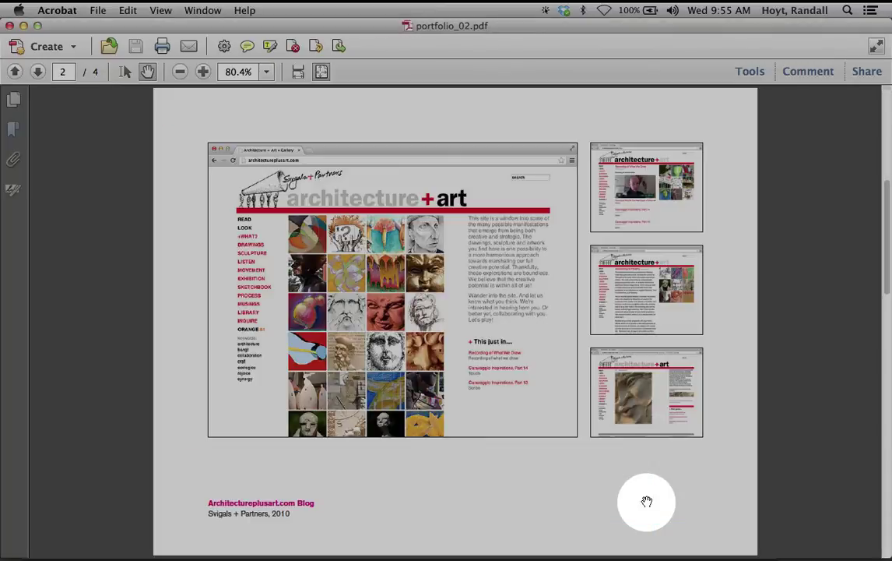